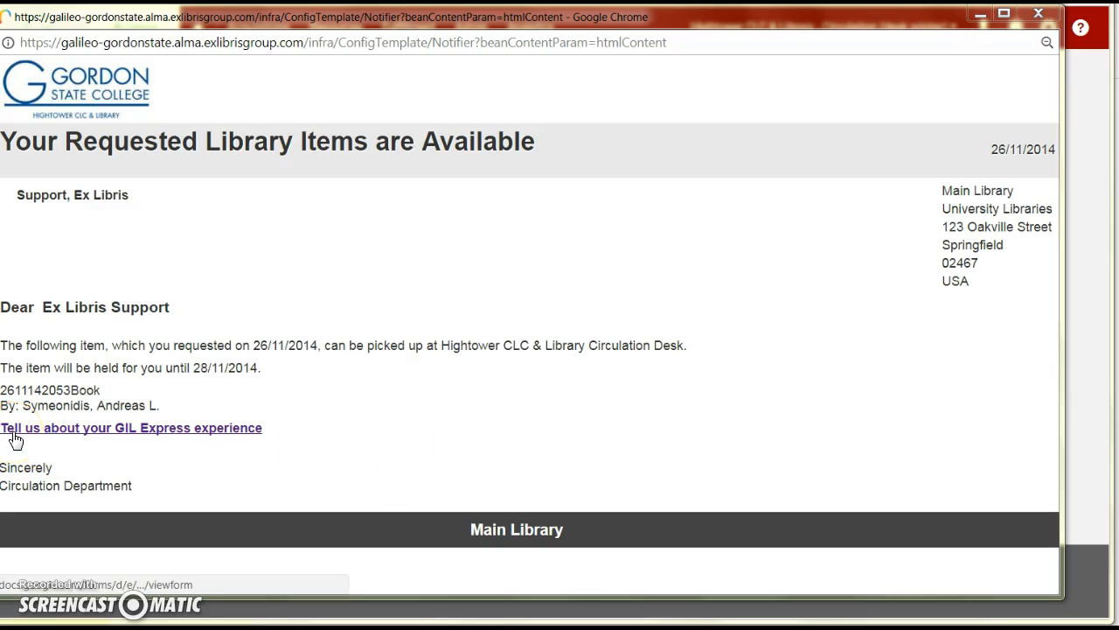
Review the GIL Express survey linked in the requested-items notice and the notice's pickup location wording.
{"action": "left_click", "coordinate": [179, 429]}
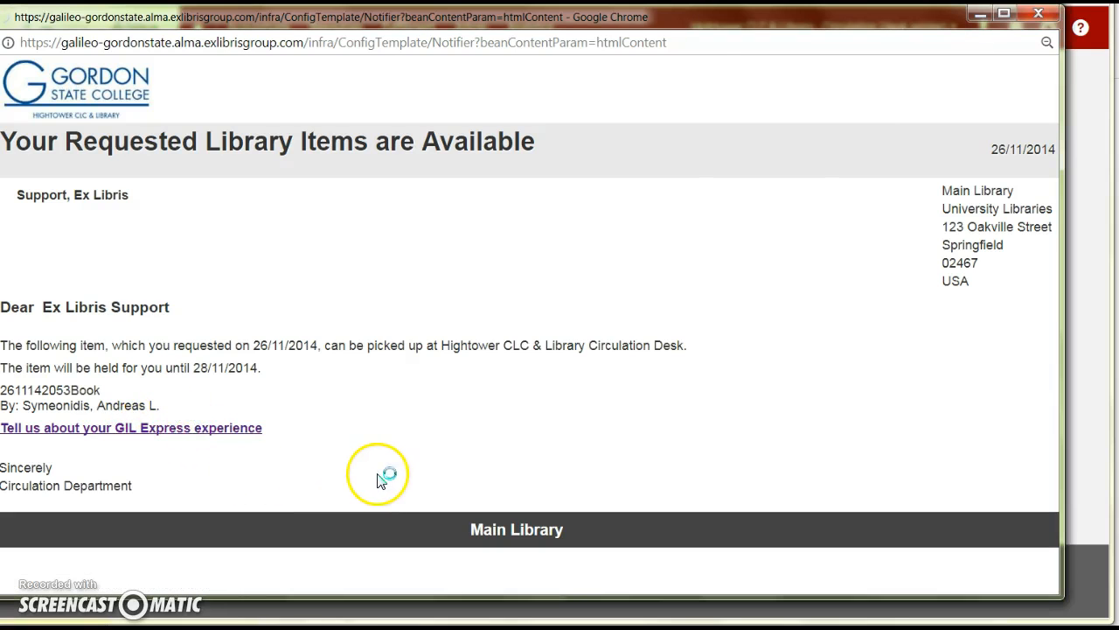
{"action": "scroll", "coordinate": [214, 454], "scroll_direction": "down", "scroll_amount": 2}
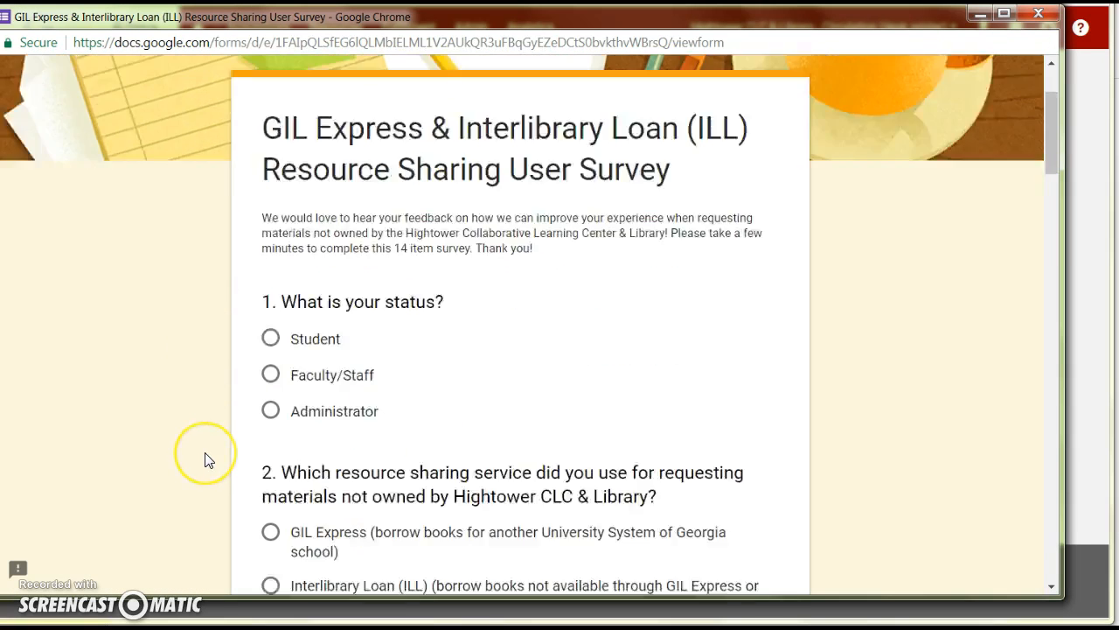
{"action": "scroll", "coordinate": [208, 460], "scroll_direction": "down", "scroll_amount": 4}
{"action": "scroll", "coordinate": [208, 460], "scroll_direction": "up", "scroll_amount": 6}
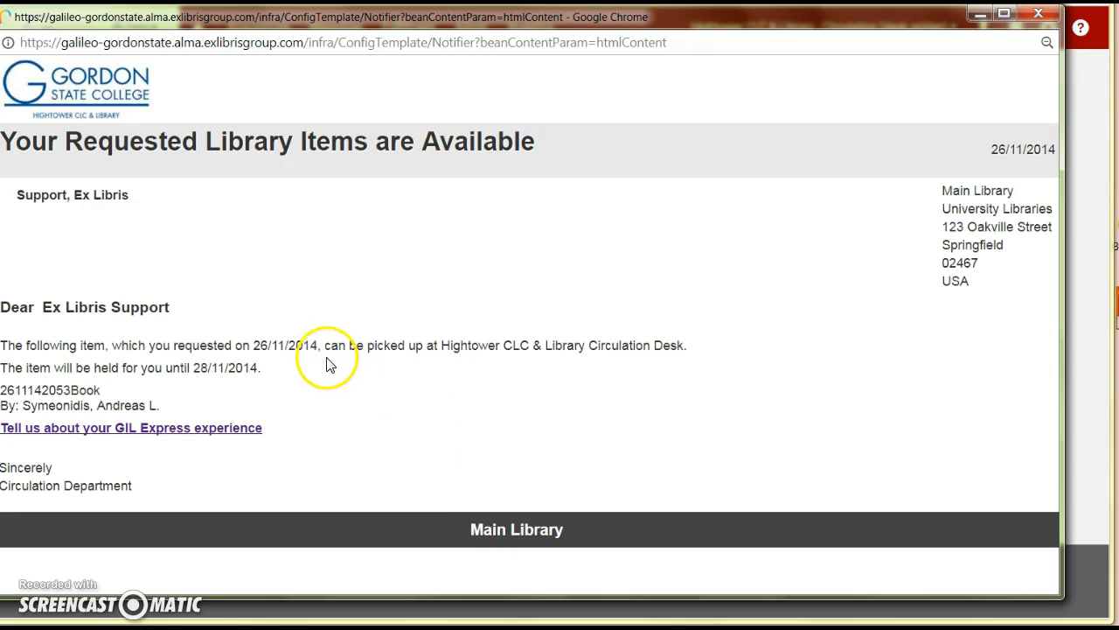
{"action": "left_click_drag", "start_coordinate": [324, 347], "coordinate": [702, 351]}
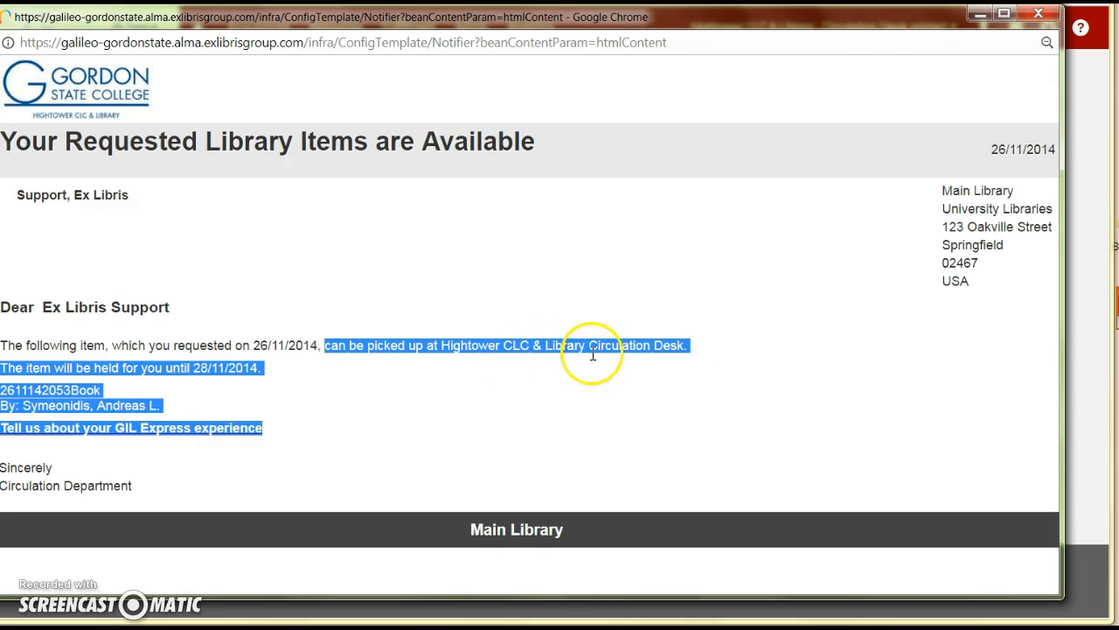
{"action": "left_click", "coordinate": [685, 366]}
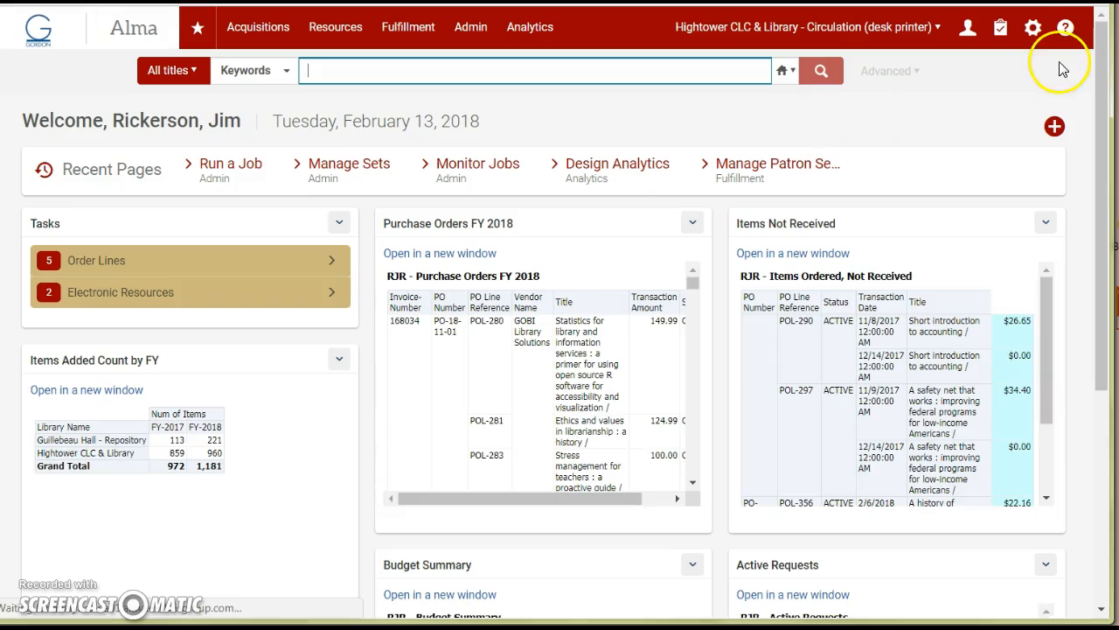
Open the Ful Place On Hold Shelf Letter XSL file for editing from the general configuration's Customize Letters list.
{"action": "left_click", "coordinate": [1032, 28]}
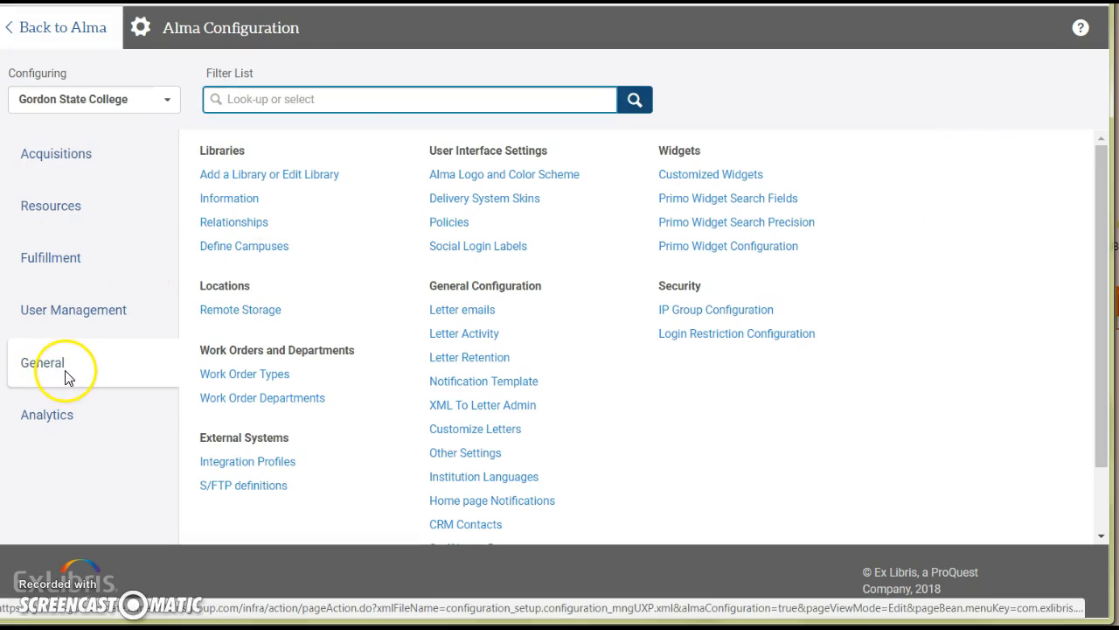
{"action": "left_click", "coordinate": [475, 430]}
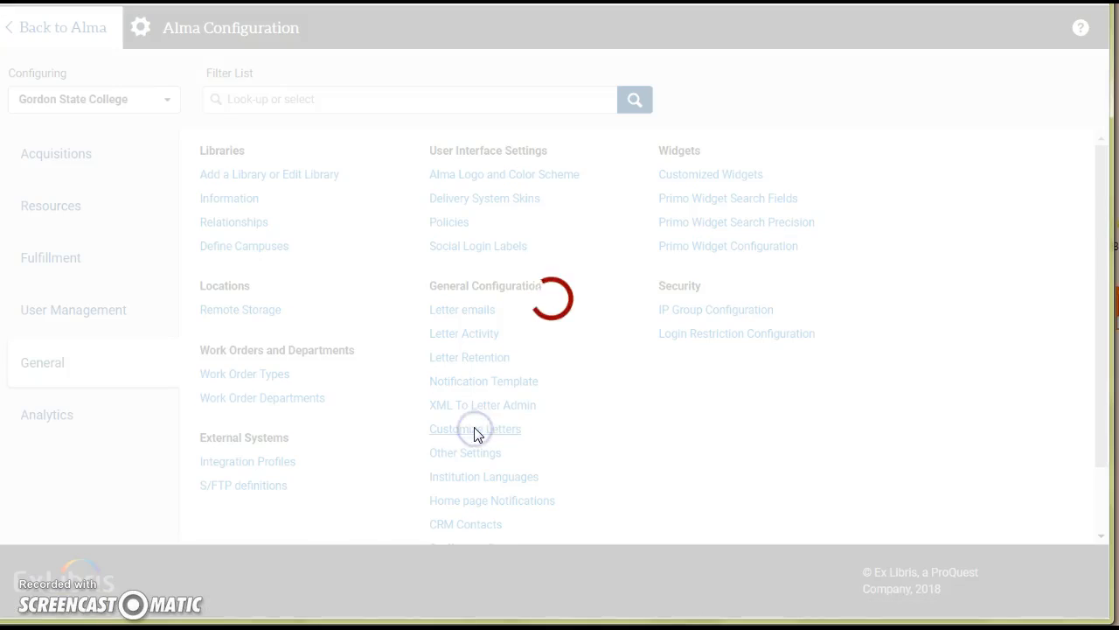
{"action": "scroll", "coordinate": [474, 430], "scroll_direction": "down", "scroll_amount": 4}
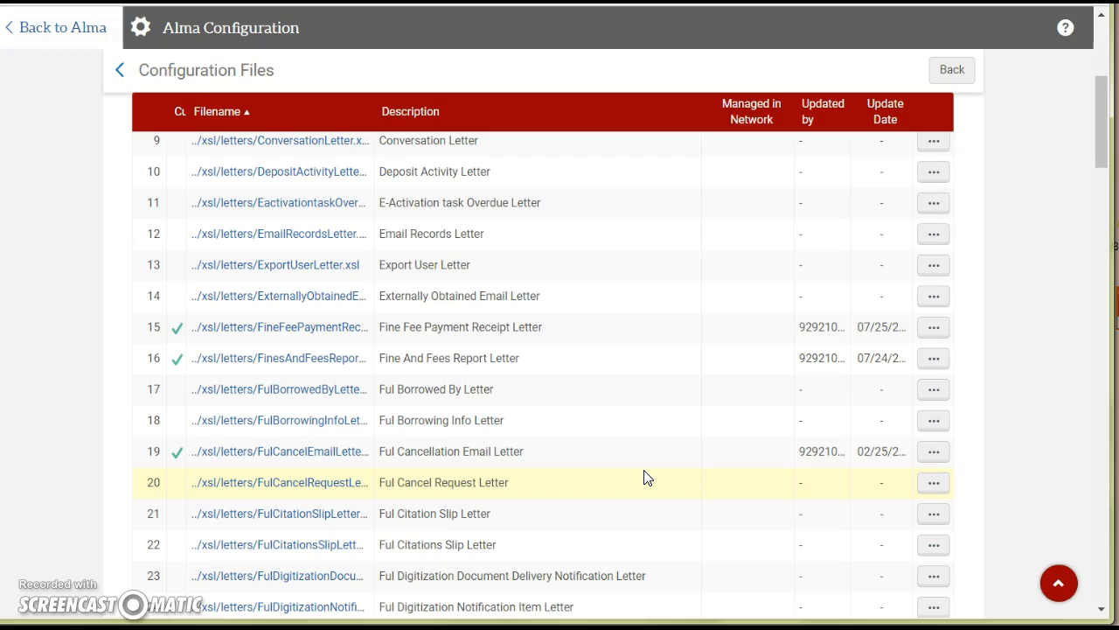
{"action": "scroll", "coordinate": [642, 479], "scroll_direction": "down", "scroll_amount": 9}
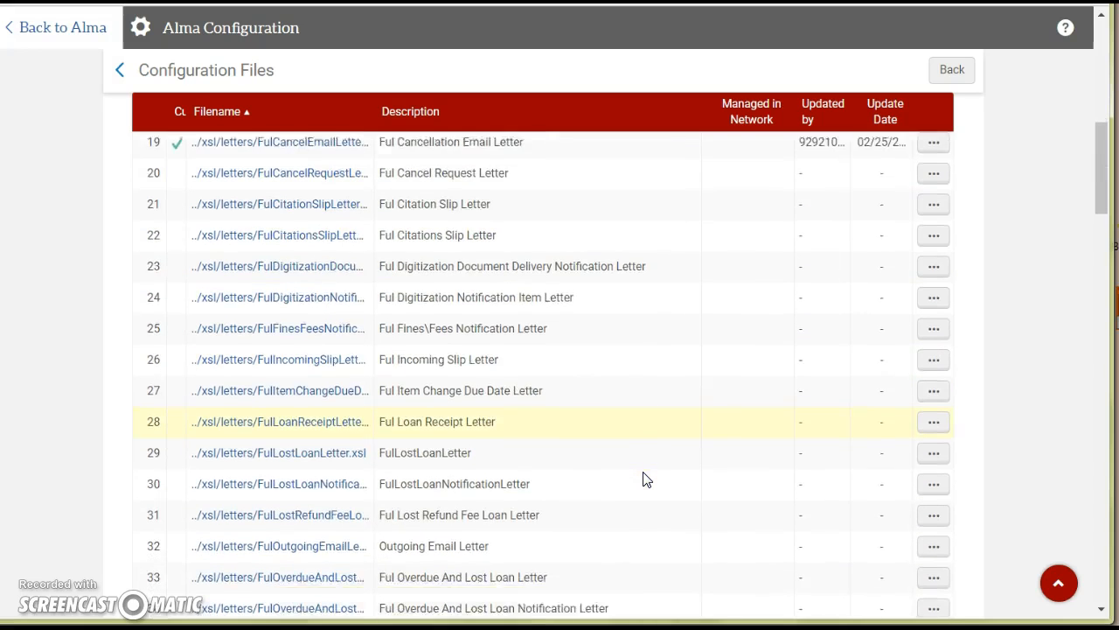
{"action": "left_click", "coordinate": [636, 481]}
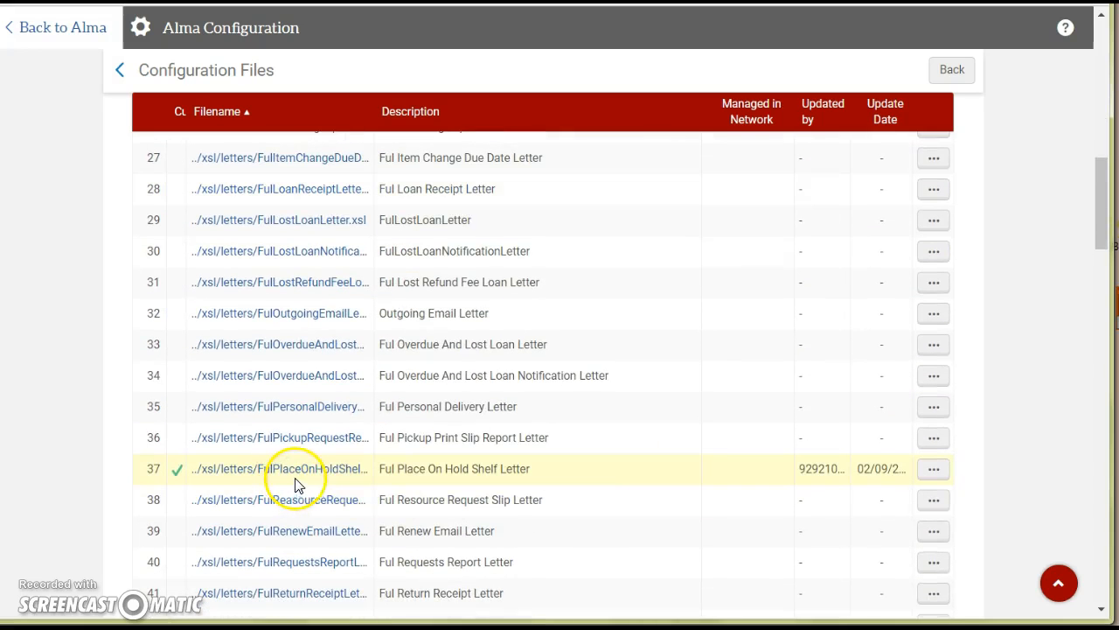
{"action": "left_click", "coordinate": [930, 469]}
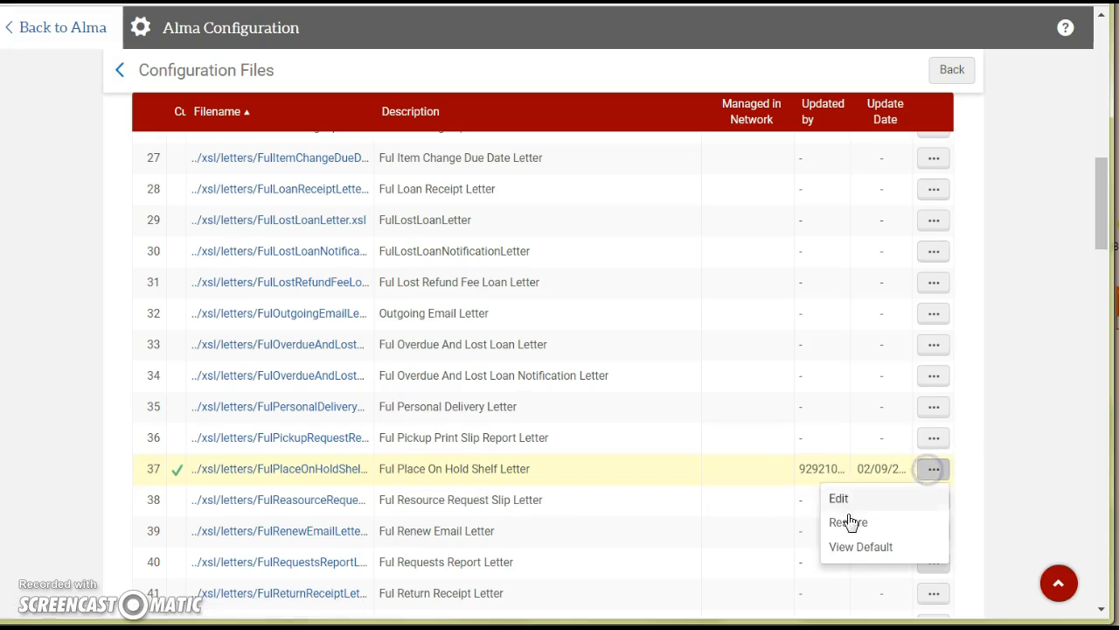
{"action": "left_click", "coordinate": [833, 499]}
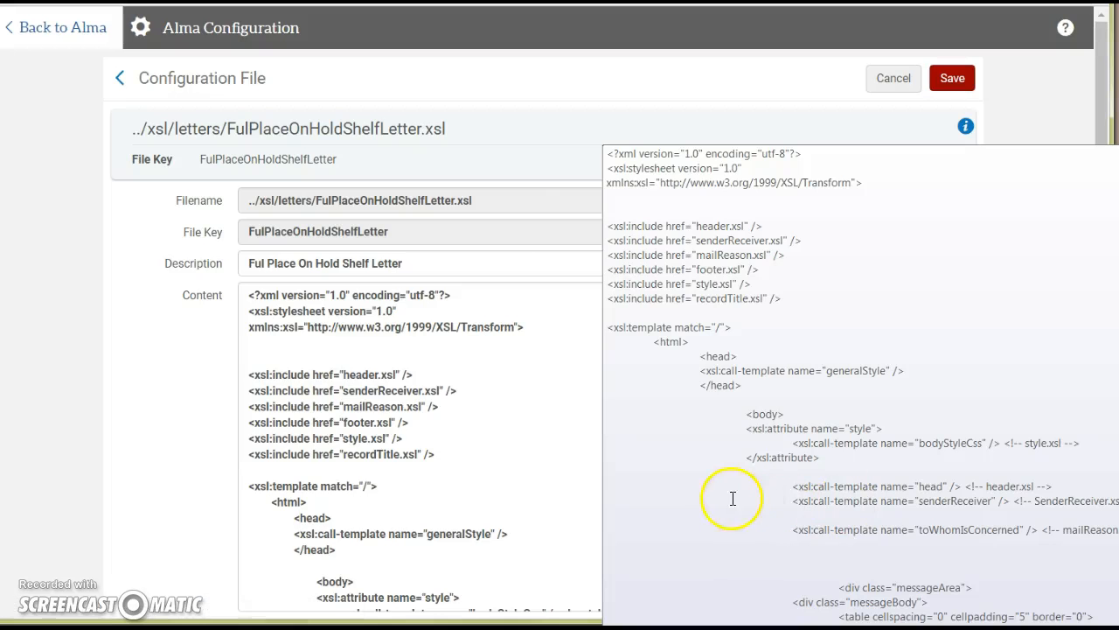
{"action": "left_click", "coordinate": [385, 440]}
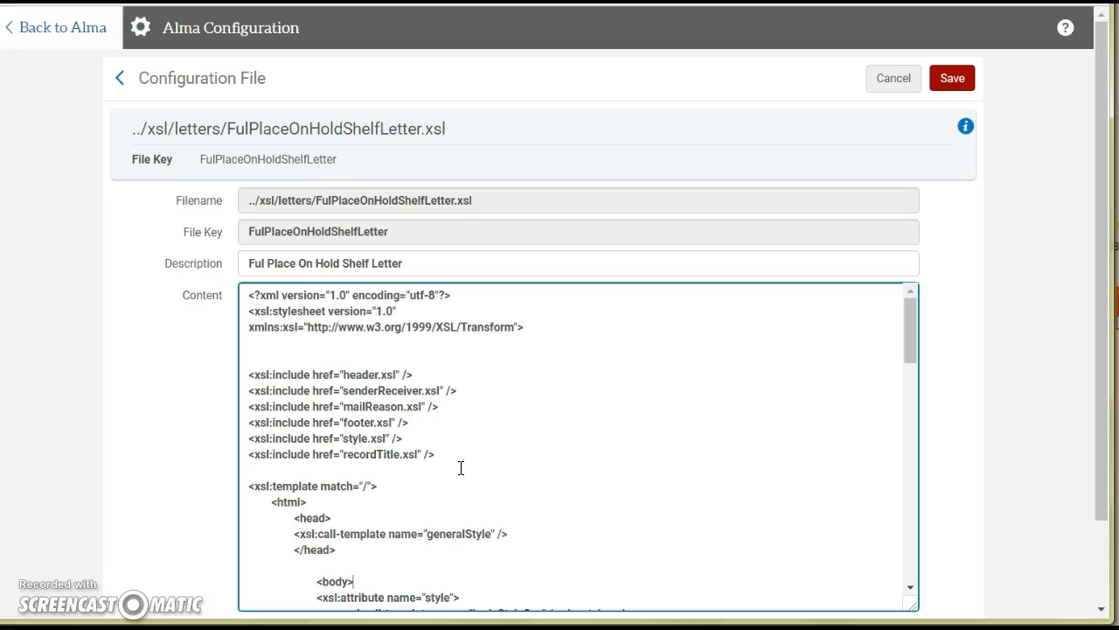
{"action": "key", "text": "Down"}
{"action": "key", "text": "Down"}
{"action": "key", "text": "Down"}
{"action": "key", "text": "Down"}
{"action": "key", "text": "Down"}
{"action": "key", "text": "Down"}
{"action": "key", "text": "Down"}
{"action": "key", "text": "Down"}
{"action": "key", "text": "Down"}
{"action": "key", "text": "Down"}
{"action": "key", "text": "Down"}
{"action": "key", "text": "Down"}
{"action": "key", "text": "Down"}
{"action": "key", "text": "Down"}
{"action": "key", "text": "Down"}
{"action": "key", "text": "Down"}
{"action": "key", "text": "Down"}
{"action": "key", "text": "Down"}
{"action": "key", "text": "Down"}
{"action": "key", "text": "Down"}
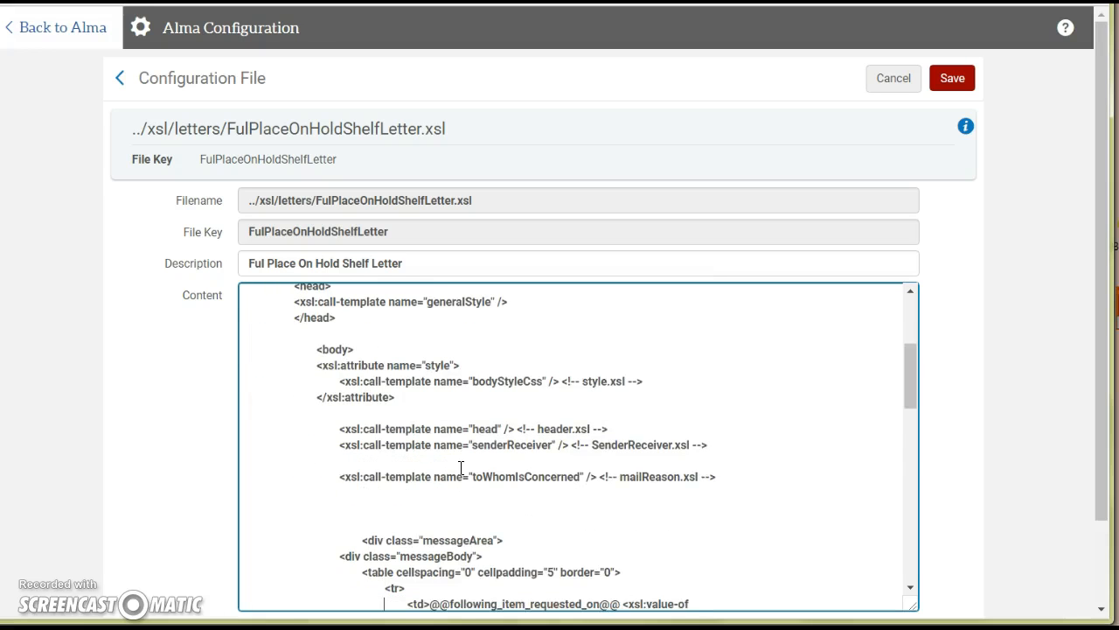
{"action": "key", "text": "Down"}
{"action": "key", "text": "Down"}
{"action": "key", "text": "Down"}
{"action": "key", "text": "Down"}
{"action": "key", "text": "Down"}
{"action": "key", "text": "Down"}
{"action": "key", "text": "Down"}
{"action": "key", "text": "Down"}
{"action": "key", "text": "Down"}
{"action": "key", "text": "Down"}
{"action": "key", "text": "Down"}
{"action": "key", "text": "Down"}
{"action": "key", "text": "Down"}
{"action": "key", "text": "Down"}
{"action": "key", "text": "Down"}
{"action": "key", "text": "Down"}
{"action": "key", "text": "Down"}
{"action": "key", "text": "Down"}
{"action": "key", "text": "Down"}
{"action": "key", "text": "Down"}
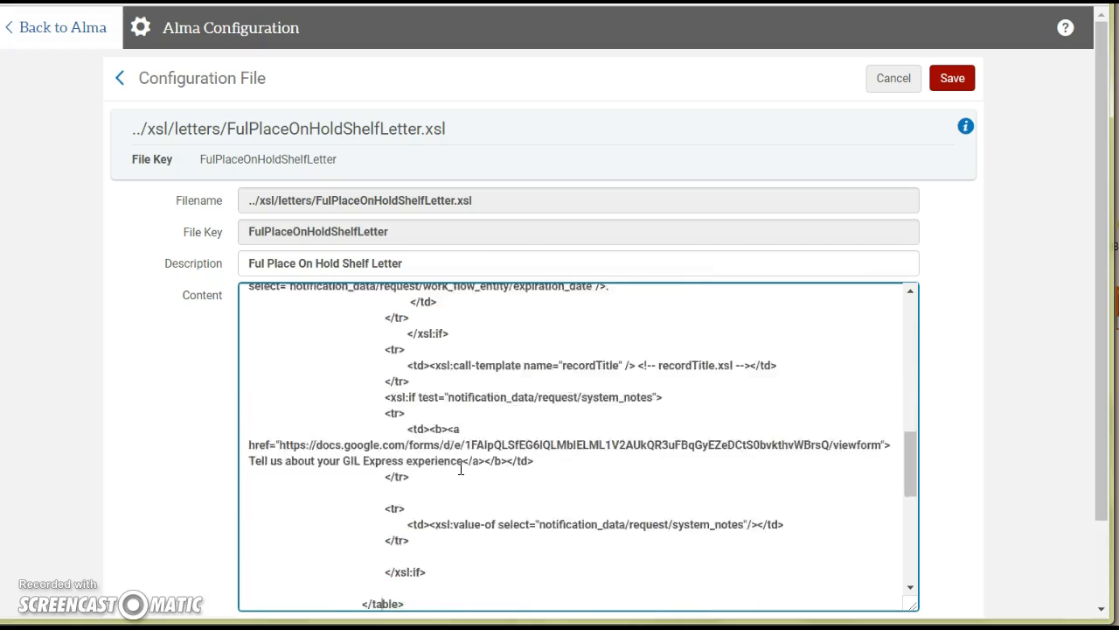
{"action": "key", "text": "Down"}
{"action": "key", "text": "Down"}
{"action": "key", "text": "Down"}
{"action": "key", "text": "Down"}
{"action": "key", "text": "Down"}
{"action": "key", "text": "Down"}
{"action": "key", "text": "Down"}
{"action": "key", "text": "Down"}
{"action": "key", "text": "Down"}
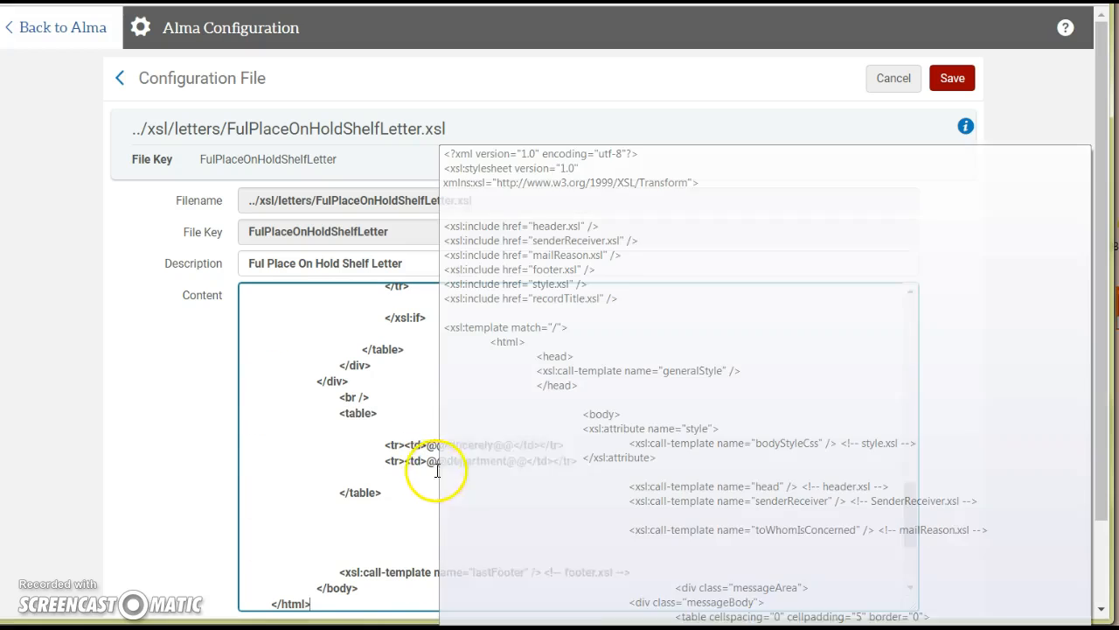
{"action": "left_click", "coordinate": [408, 445]}
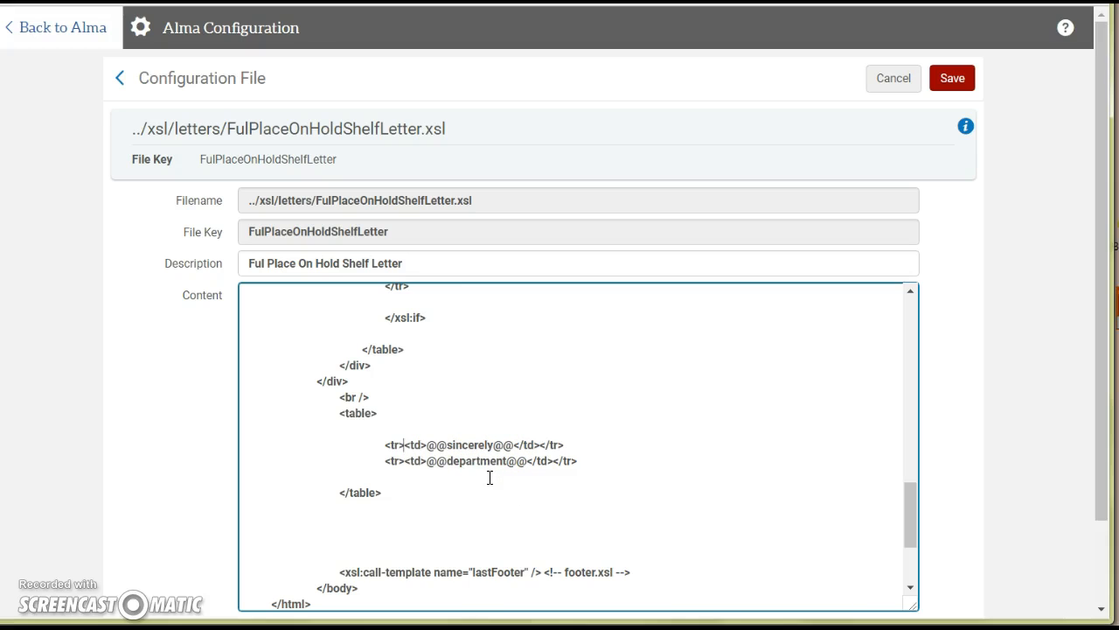
{"action": "left_click_drag", "start_coordinate": [428, 446], "coordinate": [506, 448]}
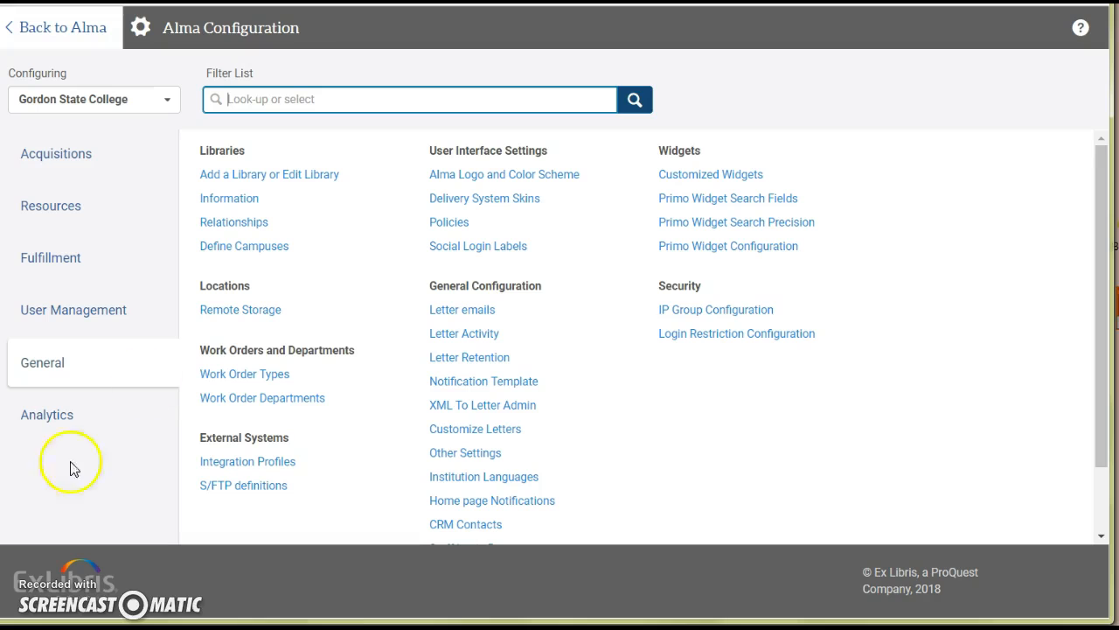
Find the On Hold Shelf Letter among the Letter emails code tables by searching for "hold", and open it for editing.
{"action": "left_click", "coordinate": [461, 311]}
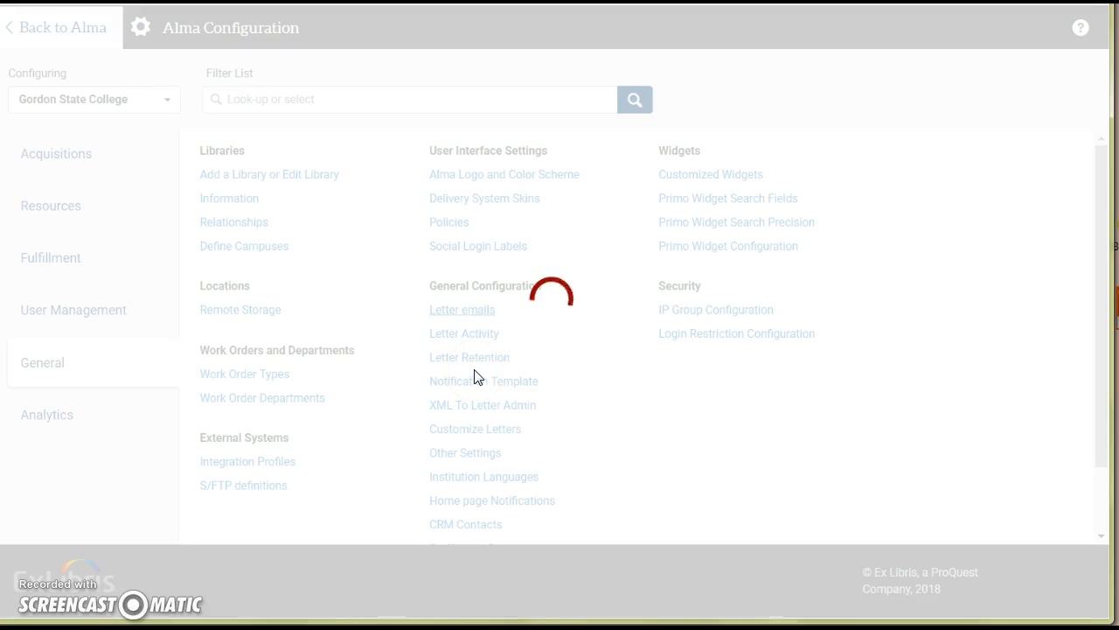
{"action": "scroll", "coordinate": [462, 434], "scroll_direction": "down", "scroll_amount": 2}
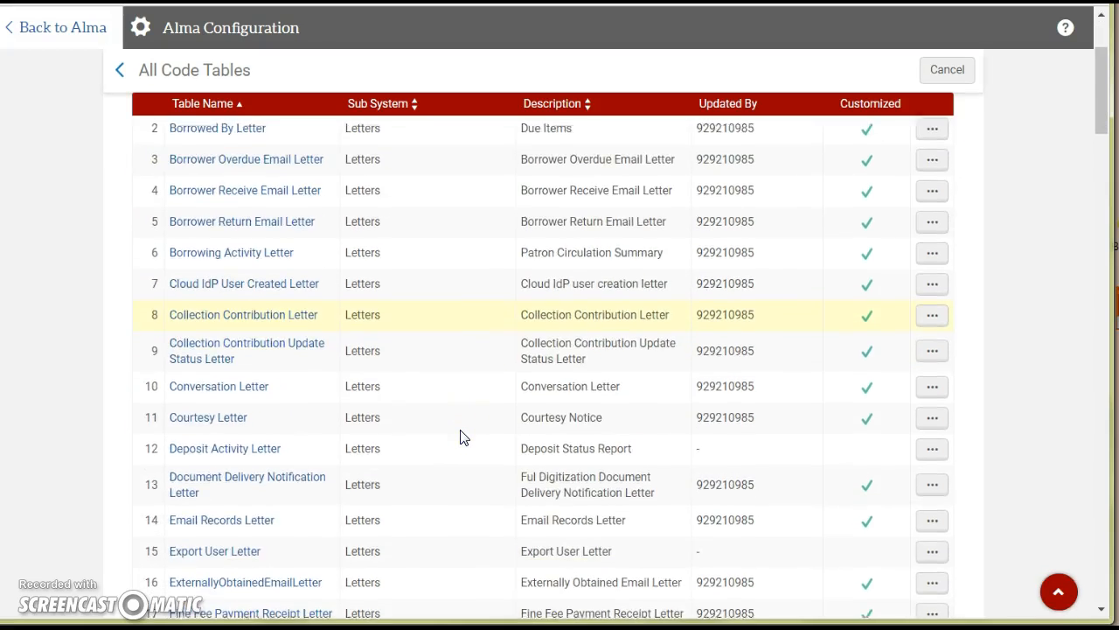
{"action": "scroll", "coordinate": [463, 437], "scroll_direction": "down", "scroll_amount": 6}
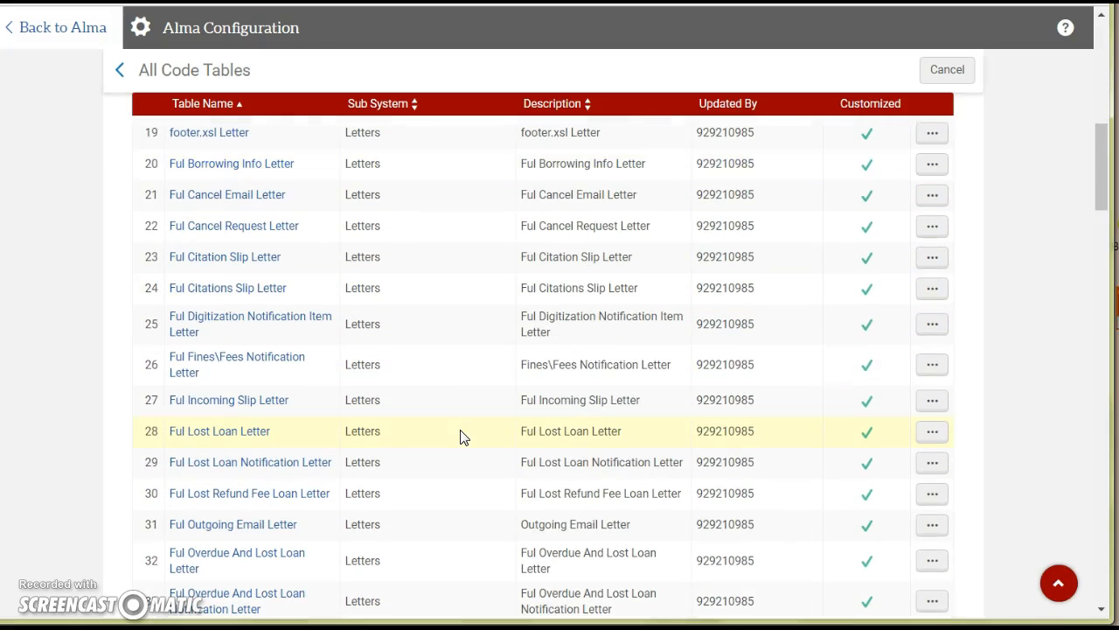
{"action": "scroll", "coordinate": [464, 438], "scroll_direction": "down", "scroll_amount": 2}
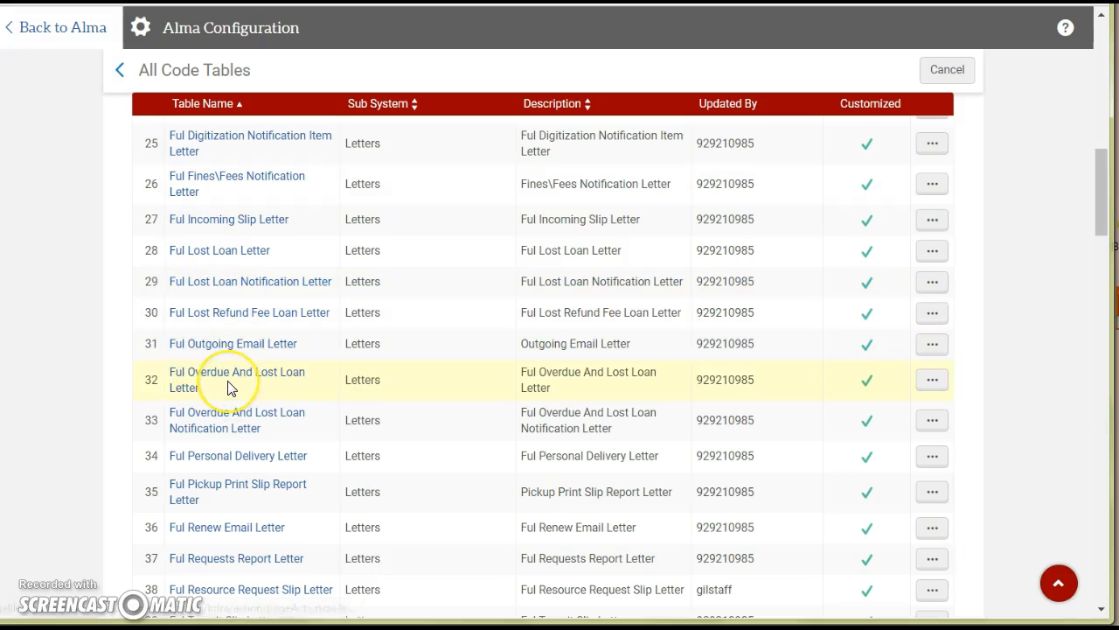
{"action": "scroll", "coordinate": [229, 387], "scroll_direction": "down", "scroll_amount": 1}
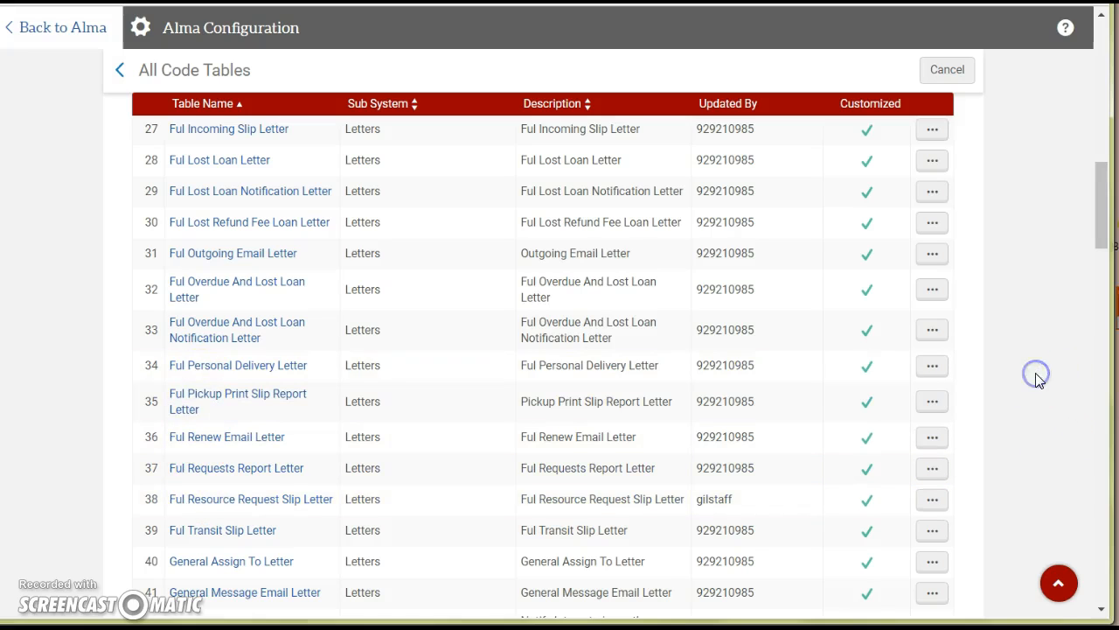
{"action": "key", "text": "ctrl+f"}
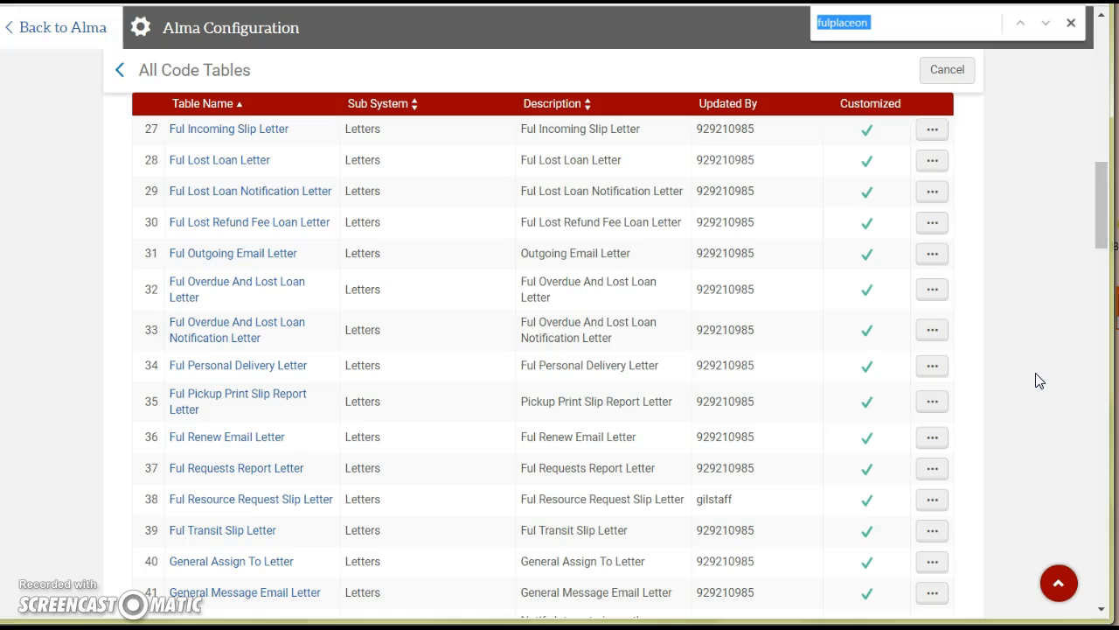
{"action": "type", "text": "hold"}
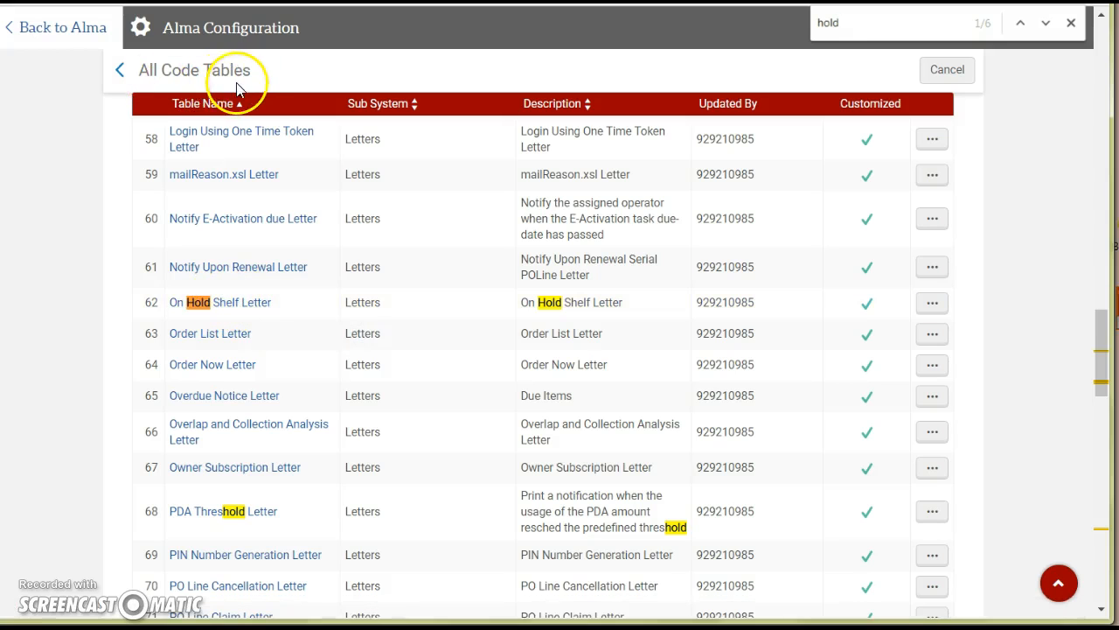
{"action": "left_click", "coordinate": [932, 304]}
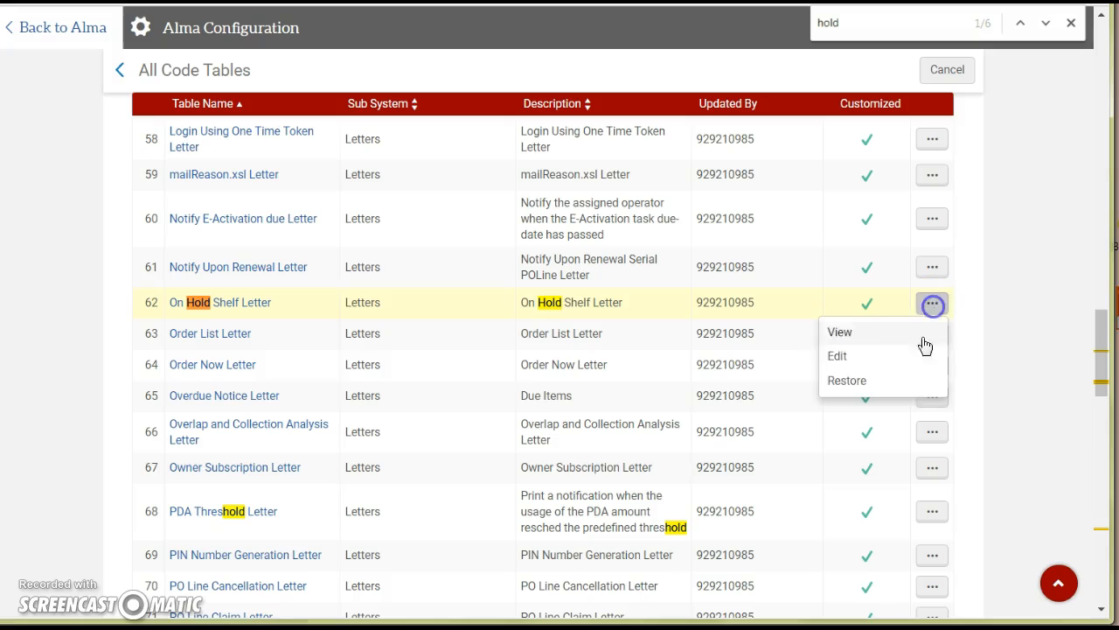
{"action": "left_click", "coordinate": [837, 354]}
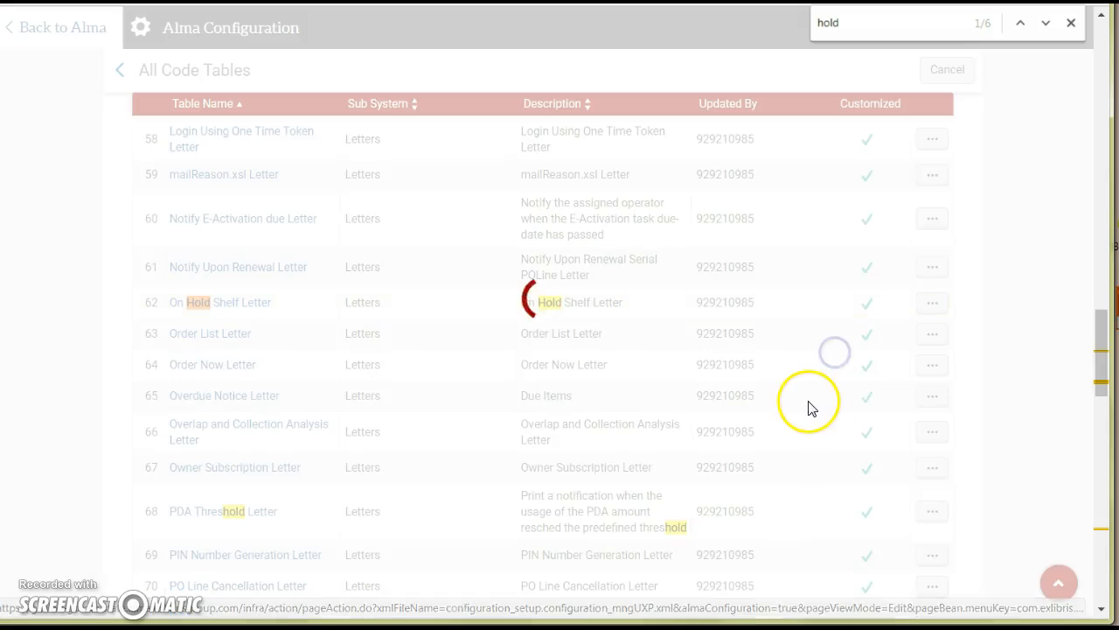
Customize the sincerely row of the On Hold Shelf Letter table, set its description to "Yours truly", and save.
{"action": "scroll", "coordinate": [665, 457], "scroll_direction": "down", "scroll_amount": 1}
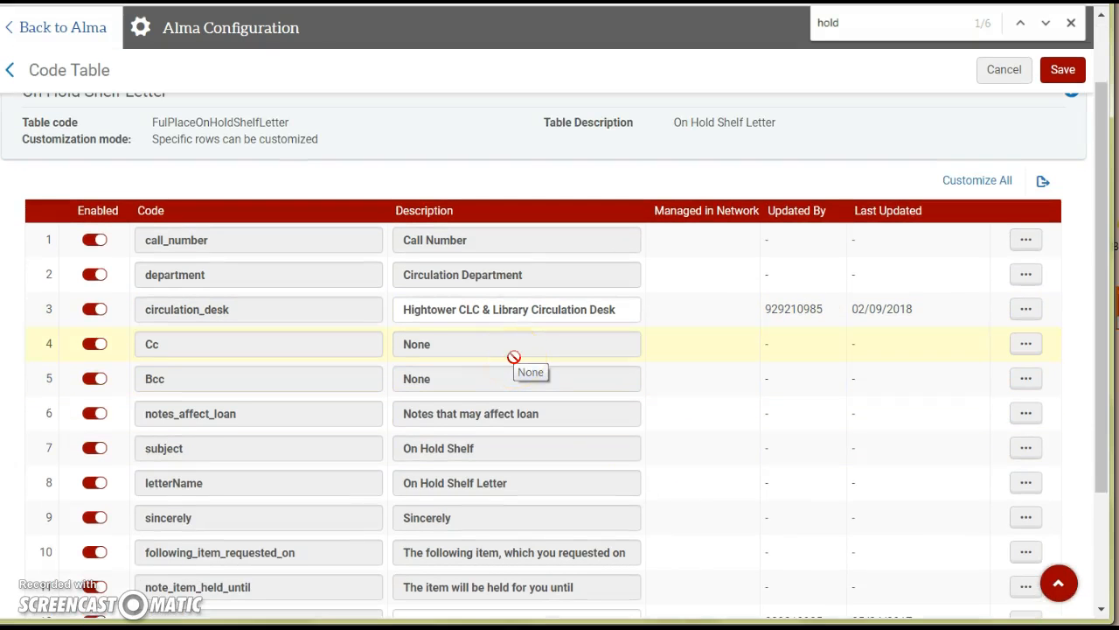
{"action": "scroll", "coordinate": [513, 357], "scroll_direction": "down", "scroll_amount": 1}
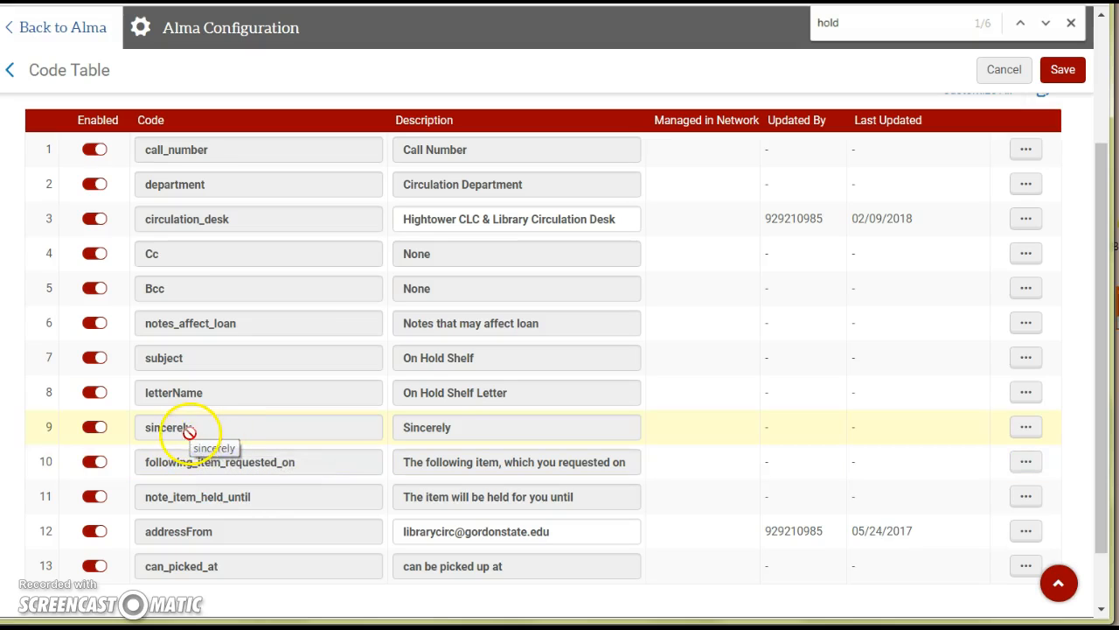
{"action": "left_click", "coordinate": [1027, 426]}
{"action": "left_click", "coordinate": [962, 461]}
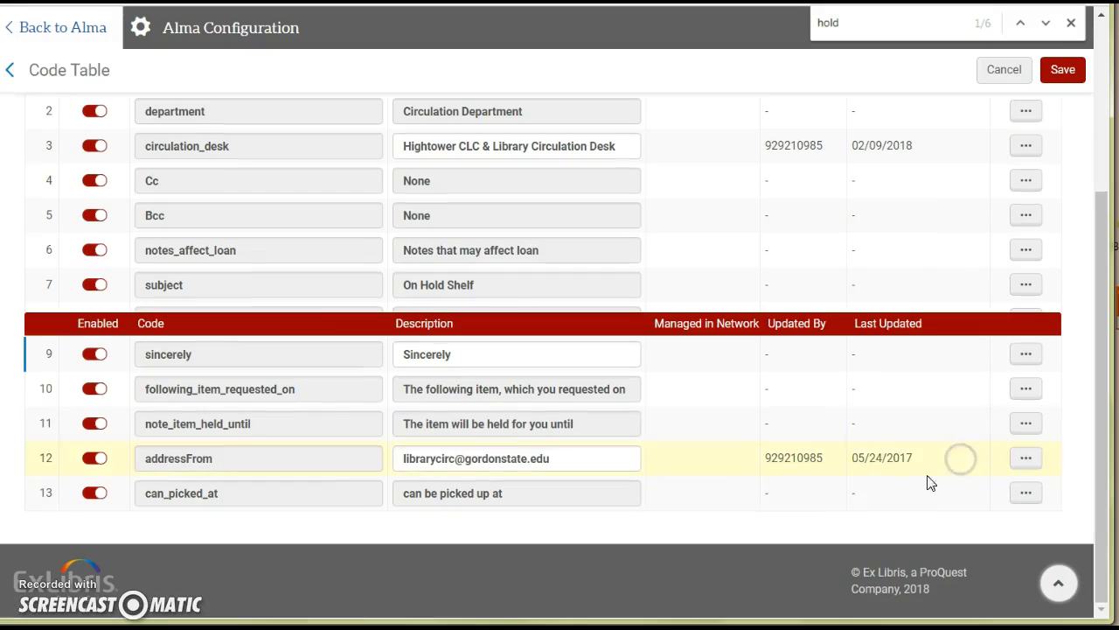
{"action": "left_click_drag", "start_coordinate": [453, 352], "coordinate": [379, 354]}
{"action": "type", "text": "Yours truly"}
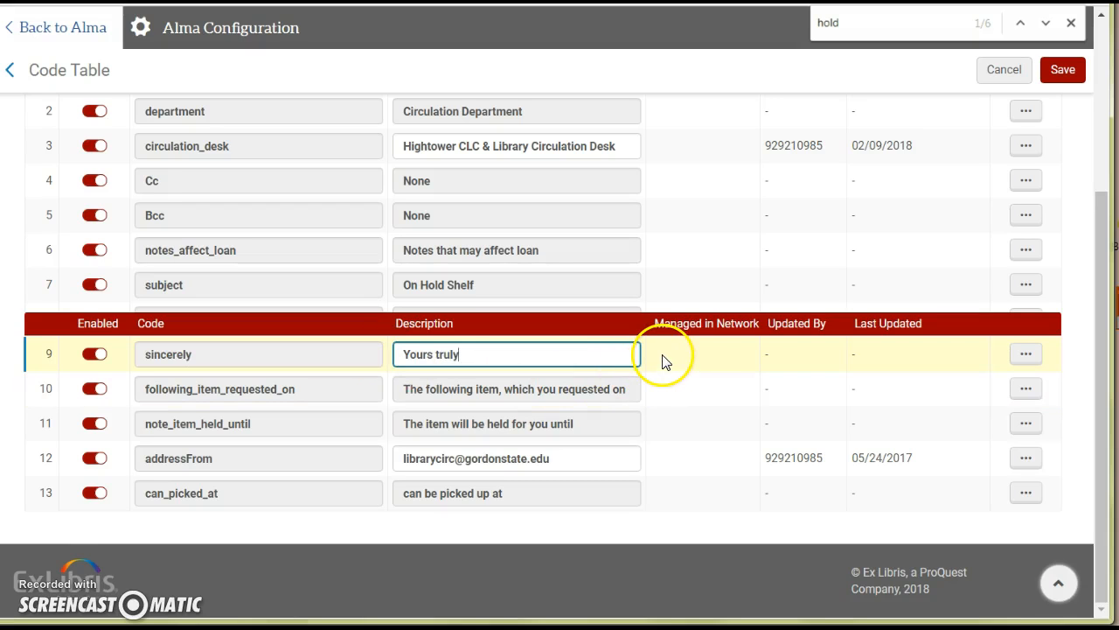
{"action": "left_click", "coordinate": [1062, 69]}
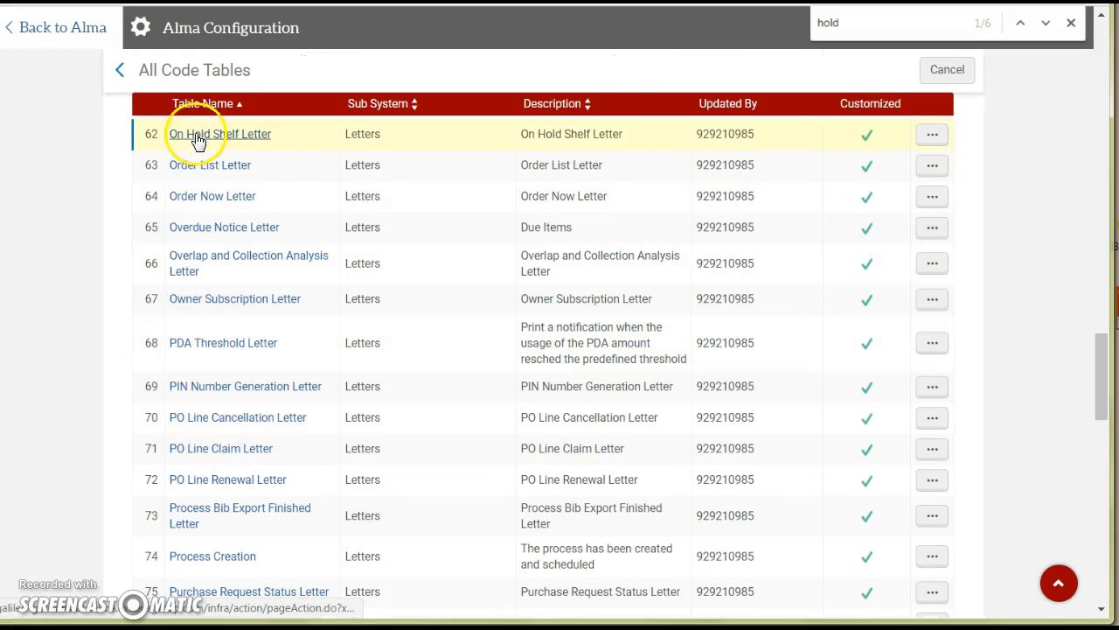
View the saved On Hold Shelf Letter code table and check the sincerely row's code and description.
{"action": "left_click", "coordinate": [932, 133]}
{"action": "left_click", "coordinate": [837, 163]}
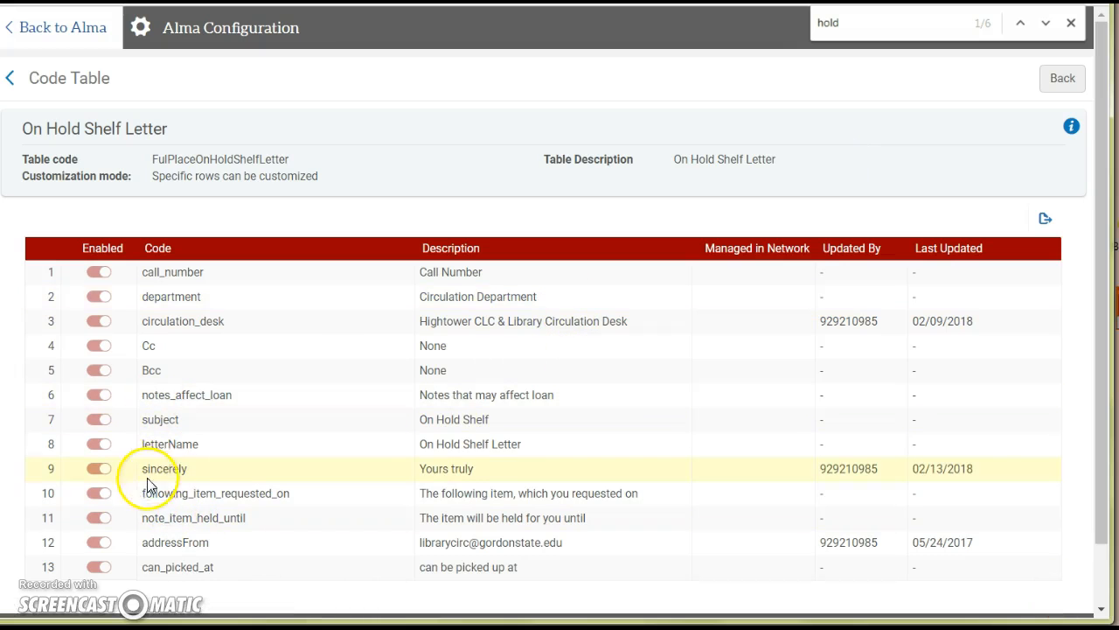
{"action": "left_click_drag", "start_coordinate": [143, 472], "coordinate": [196, 473]}
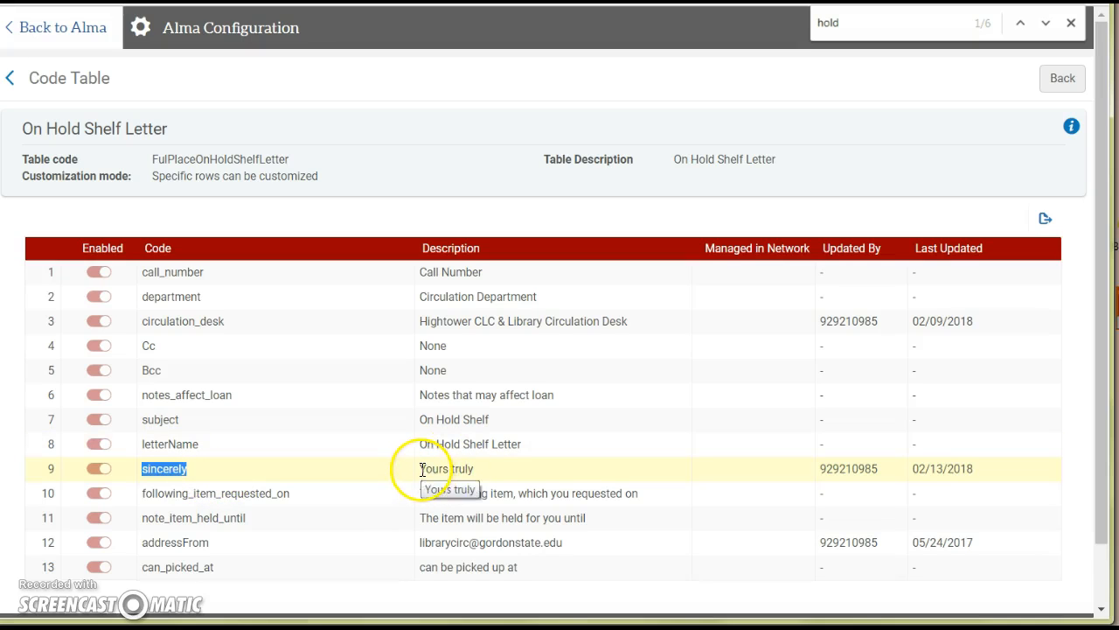
{"action": "left_click_drag", "start_coordinate": [419, 469], "coordinate": [487, 473]}
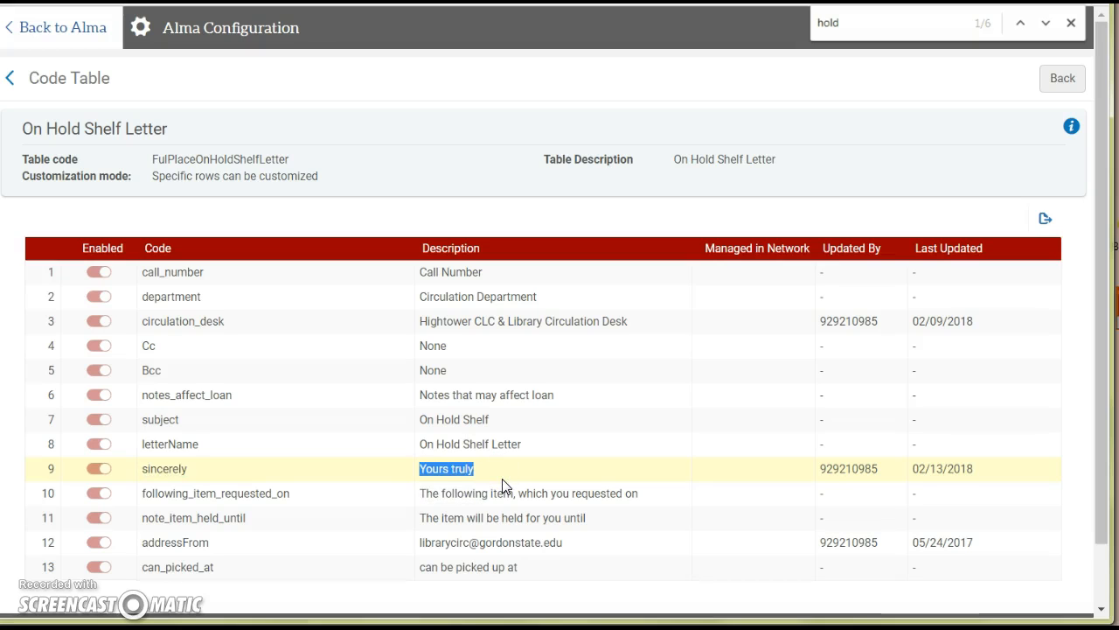
Highlight the "Yours truly" description in the sincerely row of the On Hold Shelf Letter code table.
{"action": "left_click", "coordinate": [451, 473]}
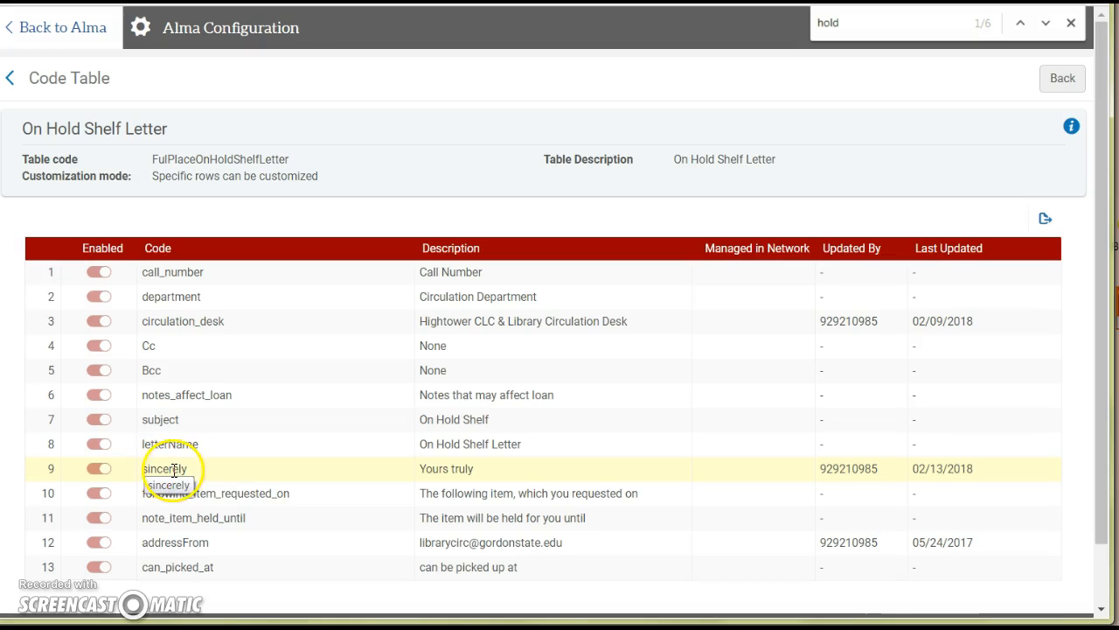
{"action": "left_click_drag", "start_coordinate": [400, 470], "coordinate": [507, 474]}
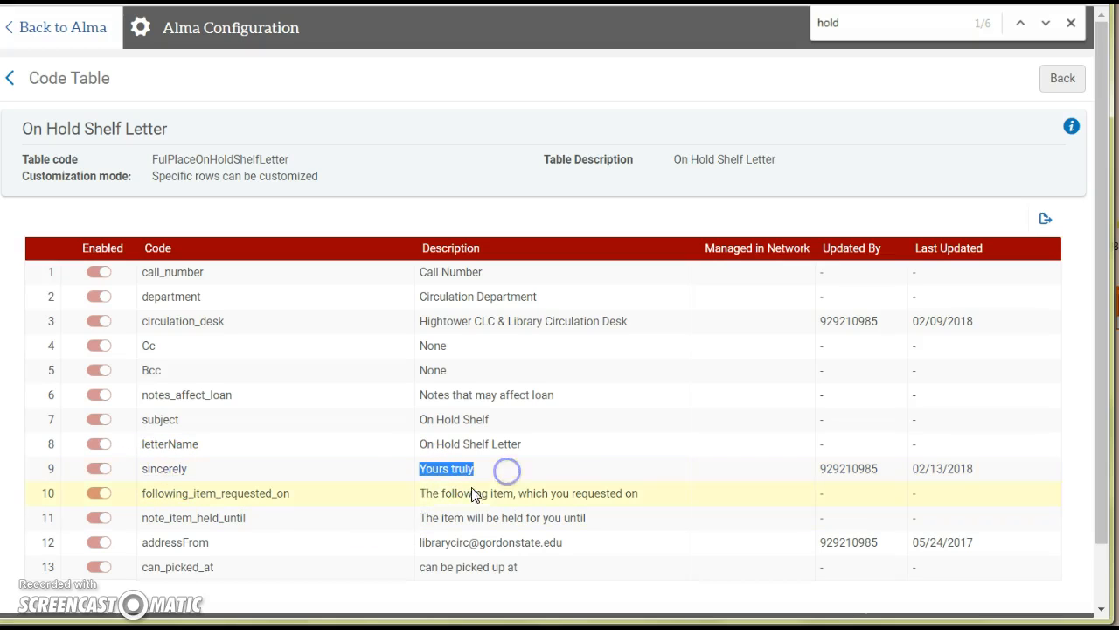
Switch to the Configuration Files list and restore the FulPlaceOnHoldShelfLetter.xsl file to its default version.
{"action": "left_click", "coordinate": [105, 627]}
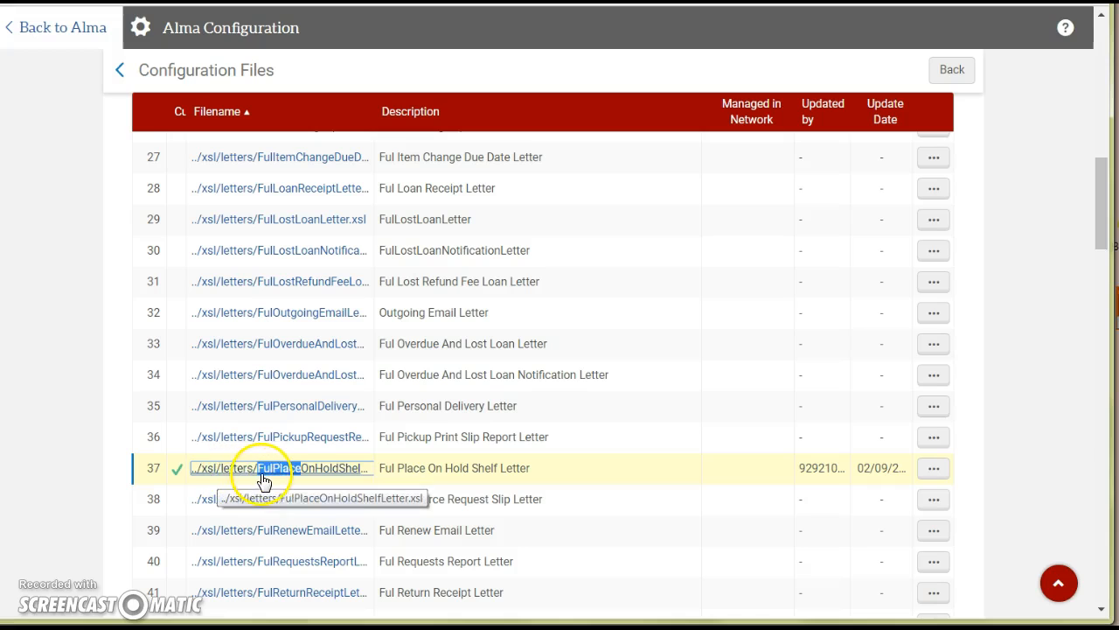
{"action": "left_click", "coordinate": [933, 470]}
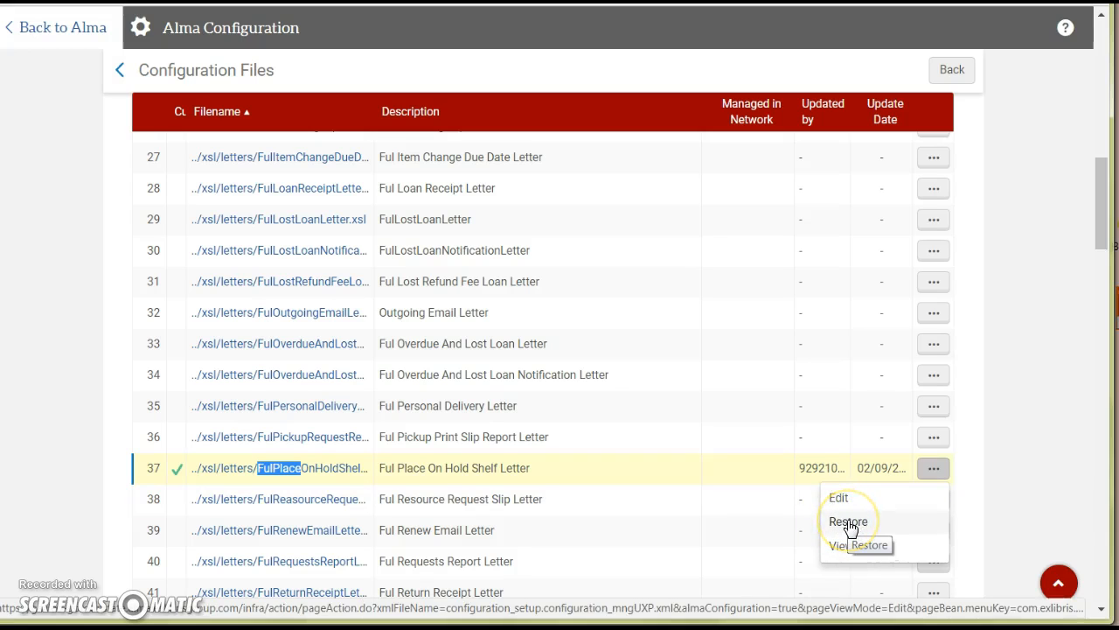
{"action": "left_click", "coordinate": [848, 522]}
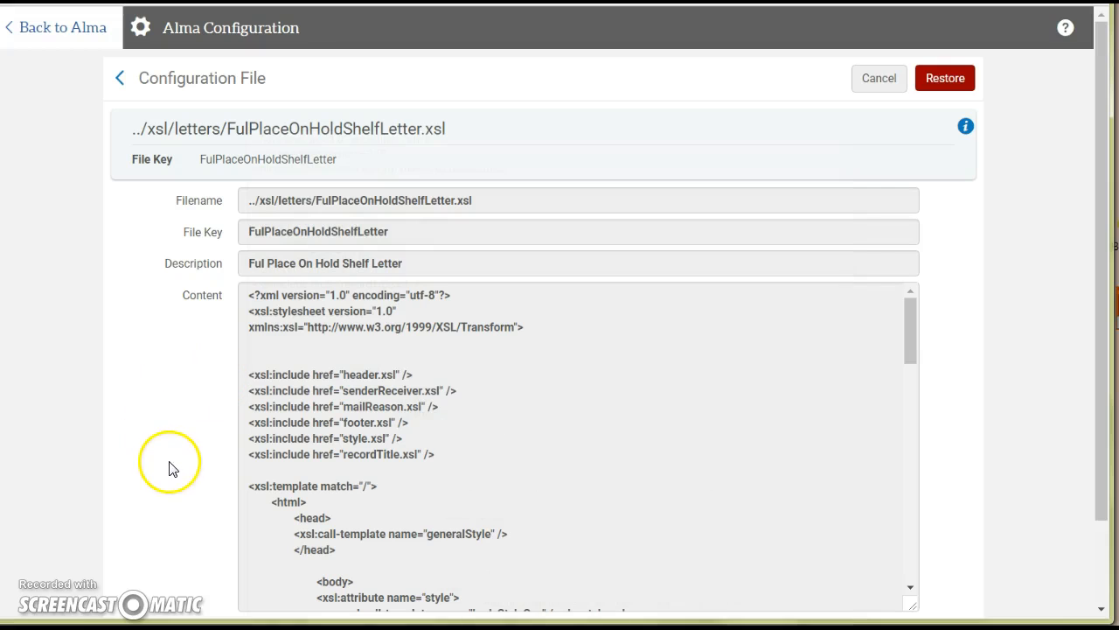
{"action": "left_click", "coordinate": [945, 78]}
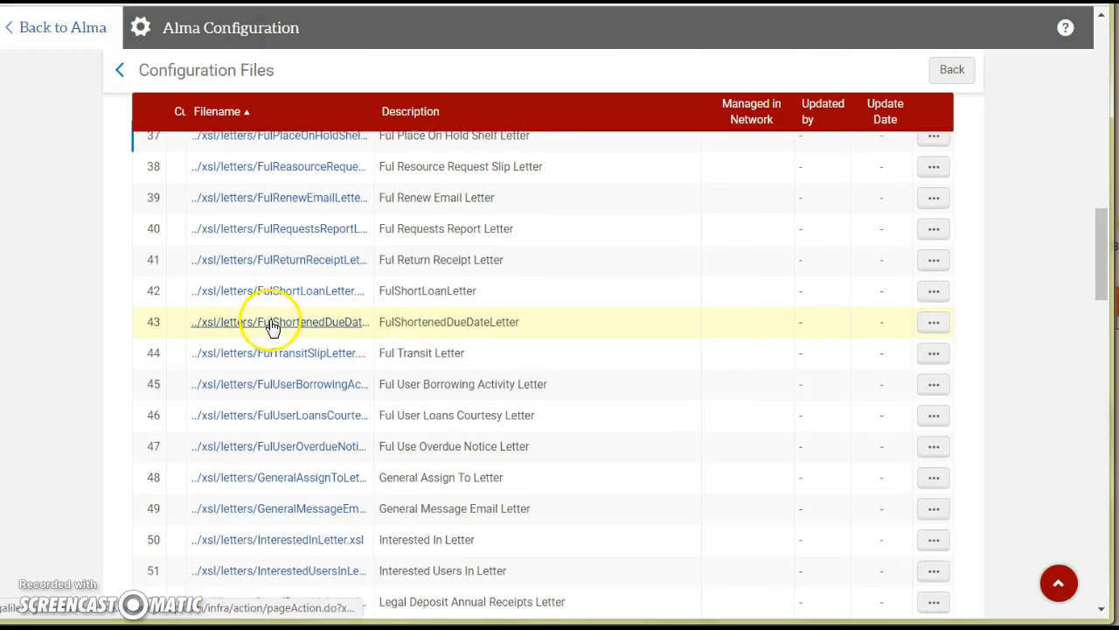
Return to the Alma home page and open the Notification Template page from the General configuration.
{"action": "scroll", "coordinate": [272, 327], "scroll_direction": "up", "scroll_amount": 3}
{"action": "scroll", "coordinate": [271, 325], "scroll_direction": "up", "scroll_amount": 5}
{"action": "left_click", "coordinate": [22, 35]}
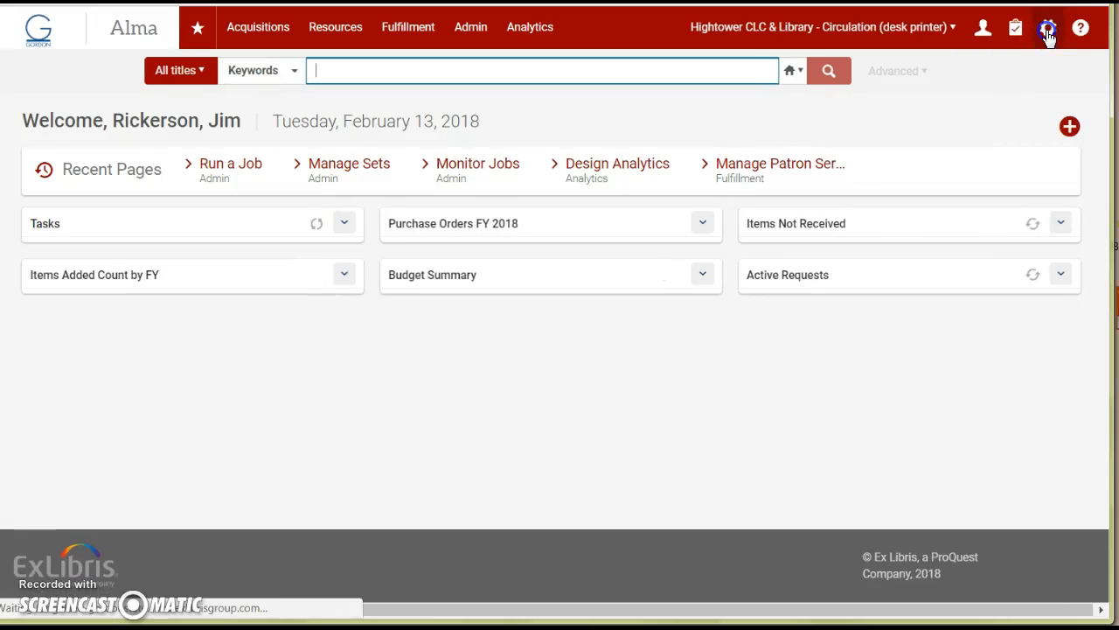
{"action": "left_click", "coordinate": [1048, 31]}
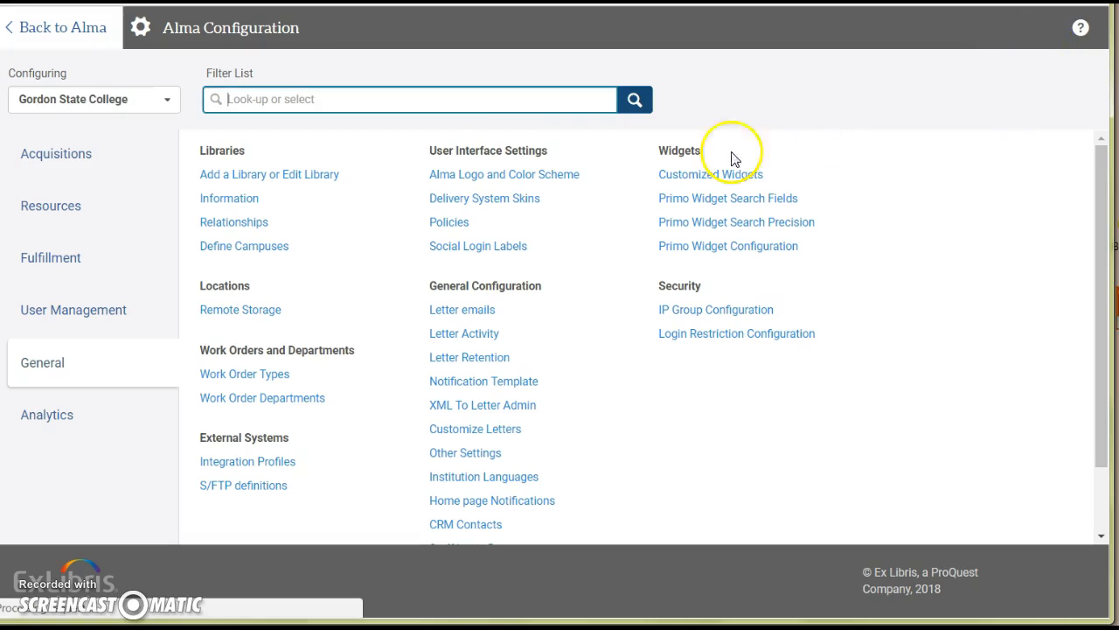
{"action": "left_click", "coordinate": [483, 385]}
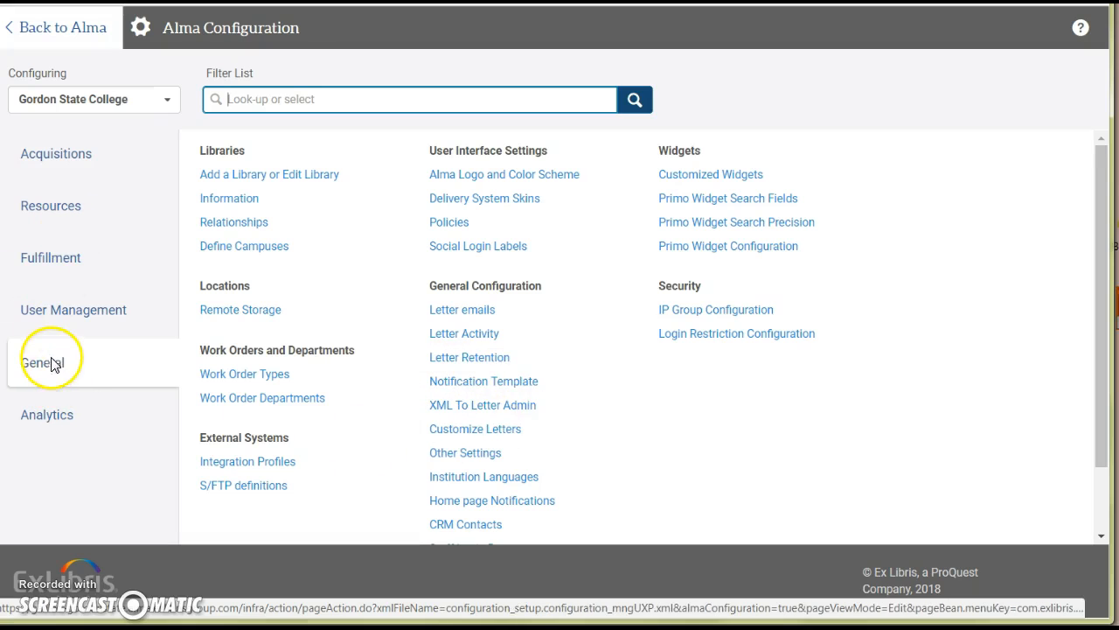
{"action": "left_click", "coordinate": [471, 385]}
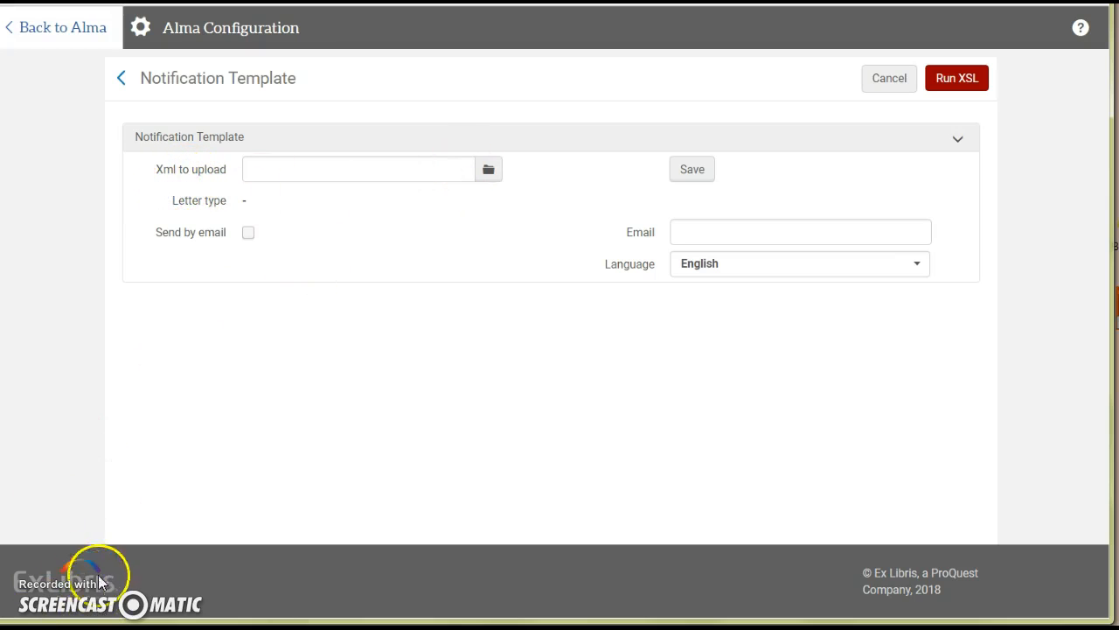
Browse for the XML to upload in the ALMA INFO "xml letters" folder and open Ful Place On Hold Shelf Letter for viewing.
{"action": "left_click", "coordinate": [487, 166]}
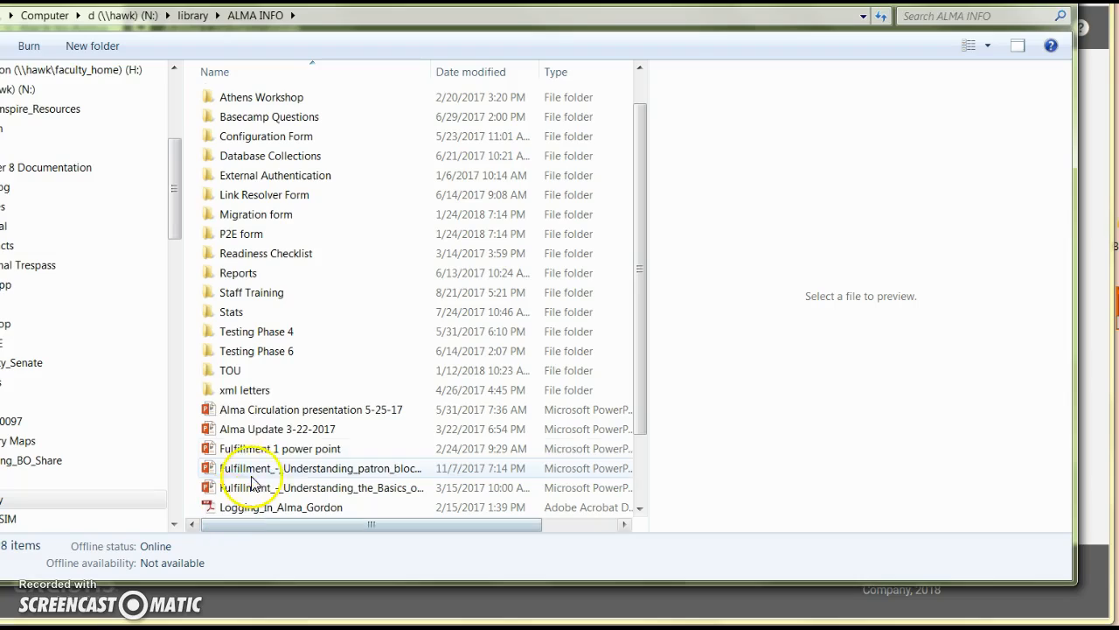
{"action": "double_click", "coordinate": [257, 395]}
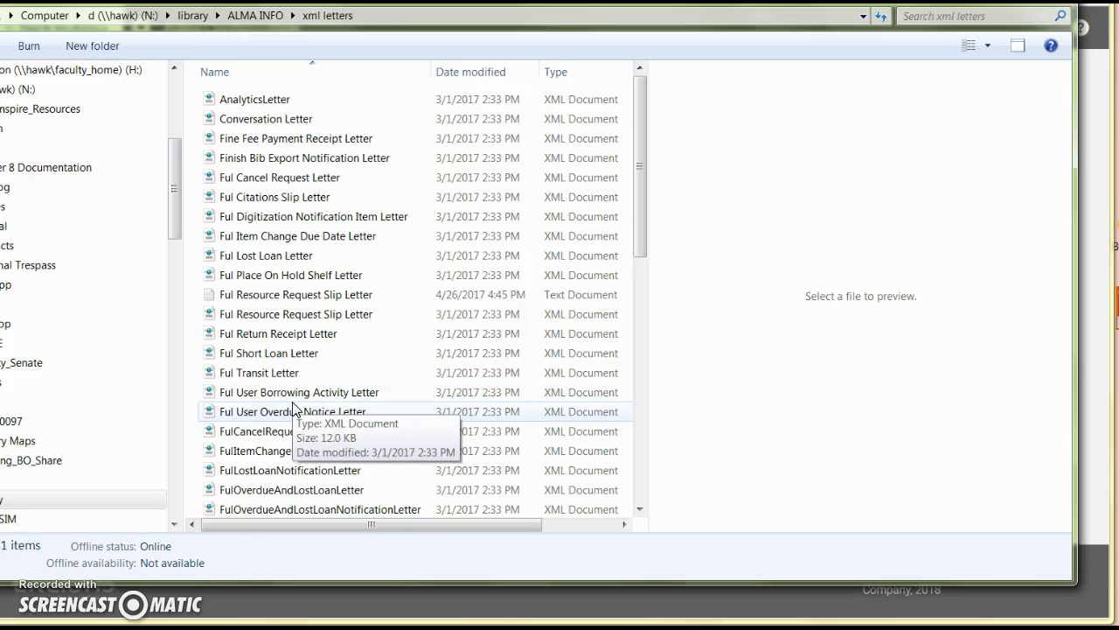
{"action": "left_click", "coordinate": [296, 353]}
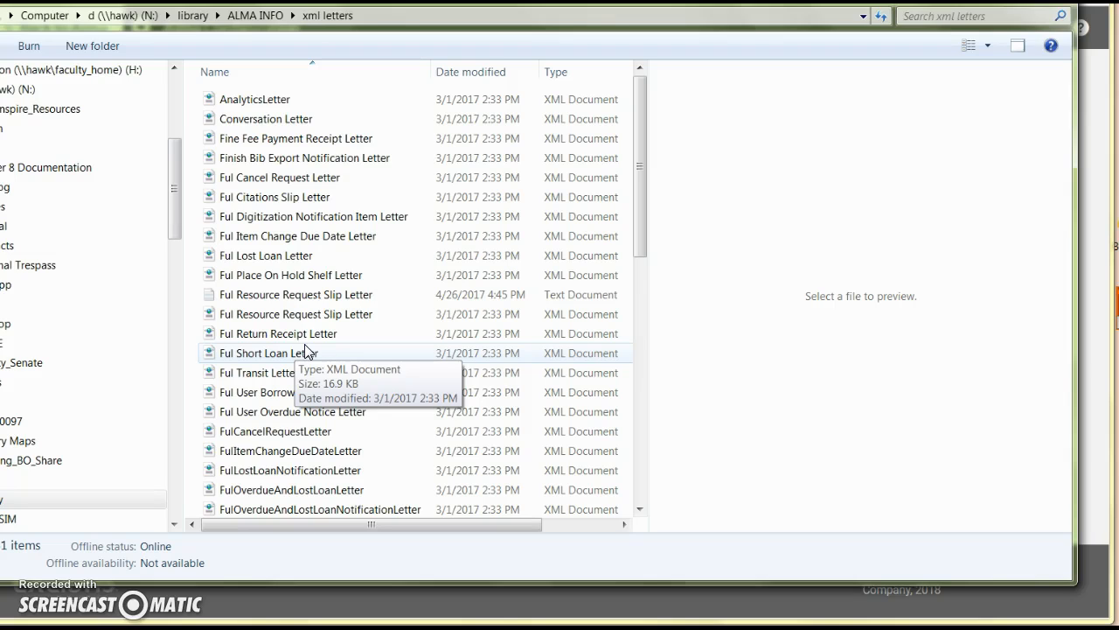
{"action": "left_click", "coordinate": [247, 278]}
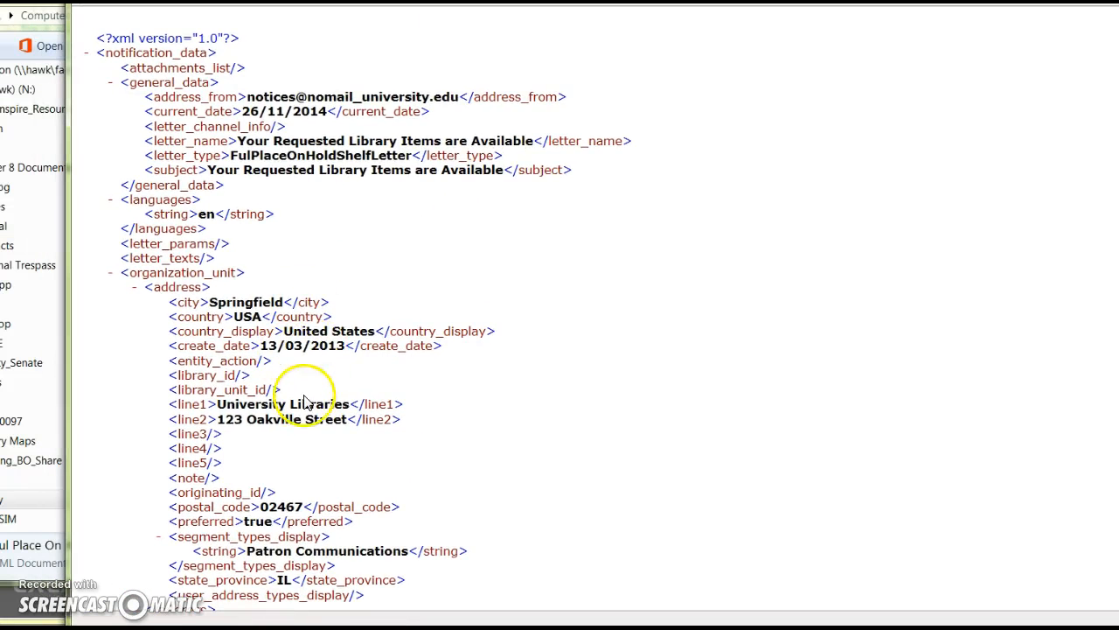
Examine the On Hold Shelf letter's sample XML, covering the organization unit, physical item, and receiver's contact and user data.
{"action": "scroll", "coordinate": [300, 407], "scroll_direction": "down", "scroll_amount": 2}
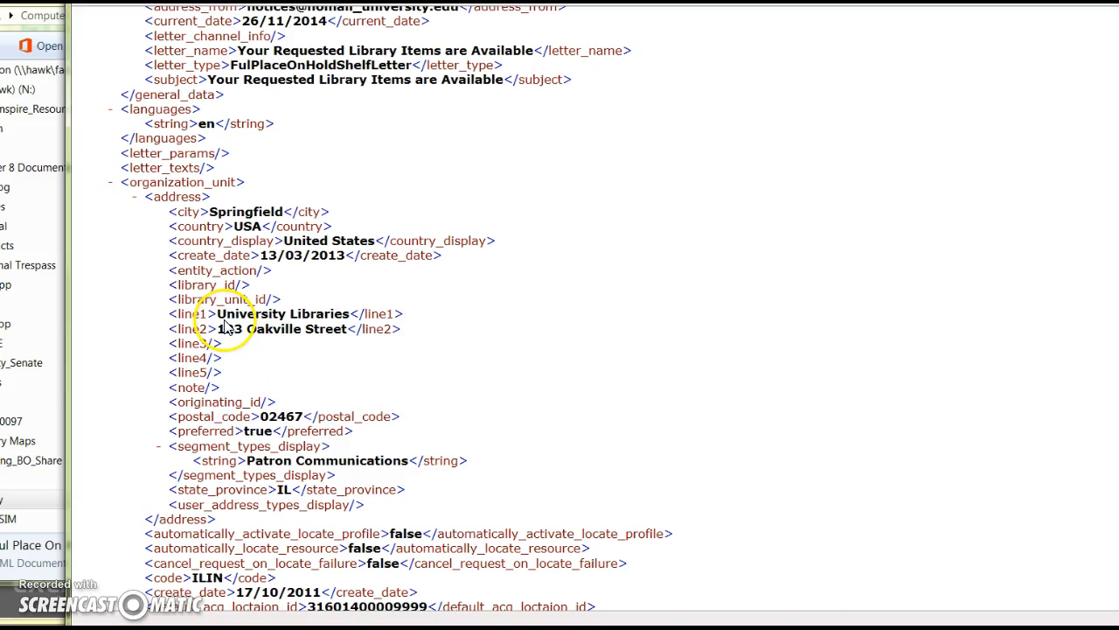
{"action": "scroll", "coordinate": [464, 408], "scroll_direction": "down", "scroll_amount": 4}
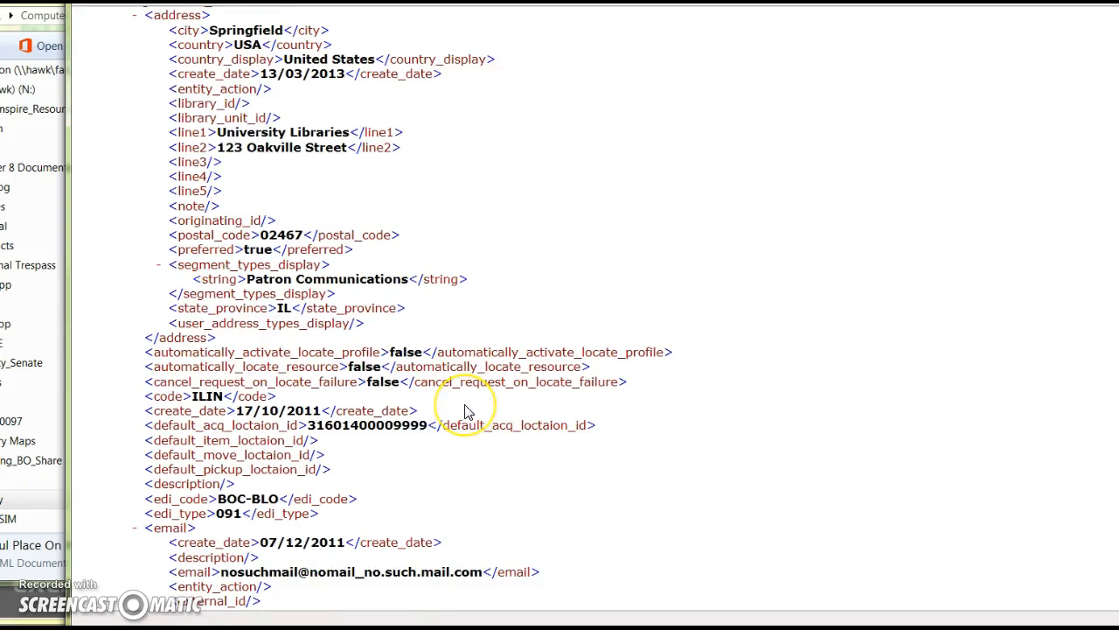
{"action": "scroll", "coordinate": [465, 411], "scroll_direction": "down", "scroll_amount": 6}
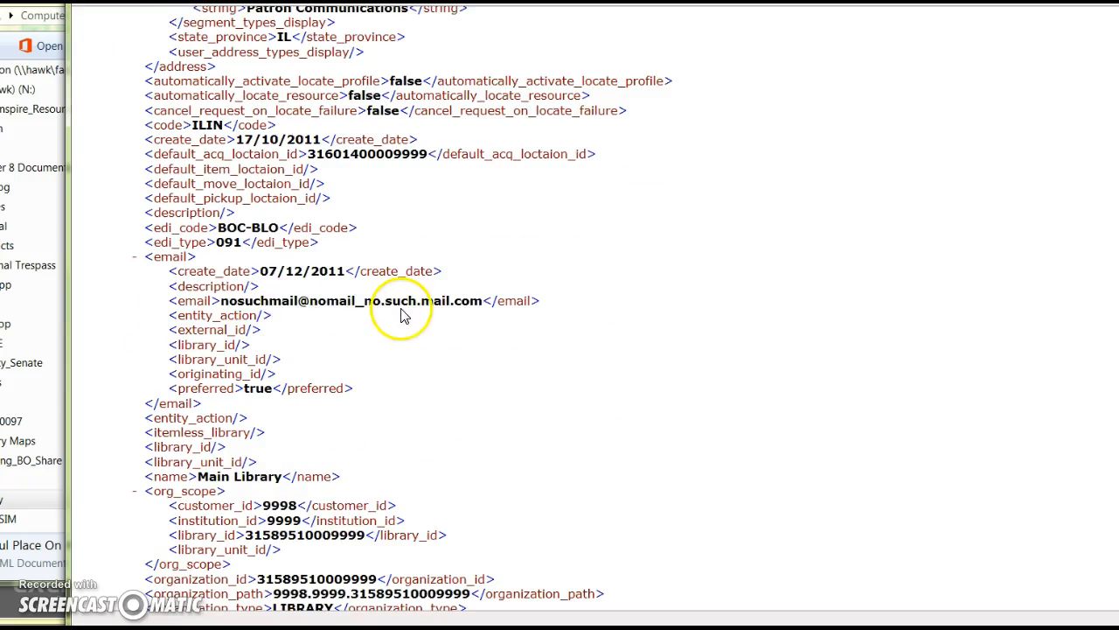
{"action": "scroll", "coordinate": [464, 431], "scroll_direction": "down", "scroll_amount": 10}
{"action": "scroll", "coordinate": [463, 431], "scroll_direction": "down", "scroll_amount": 6}
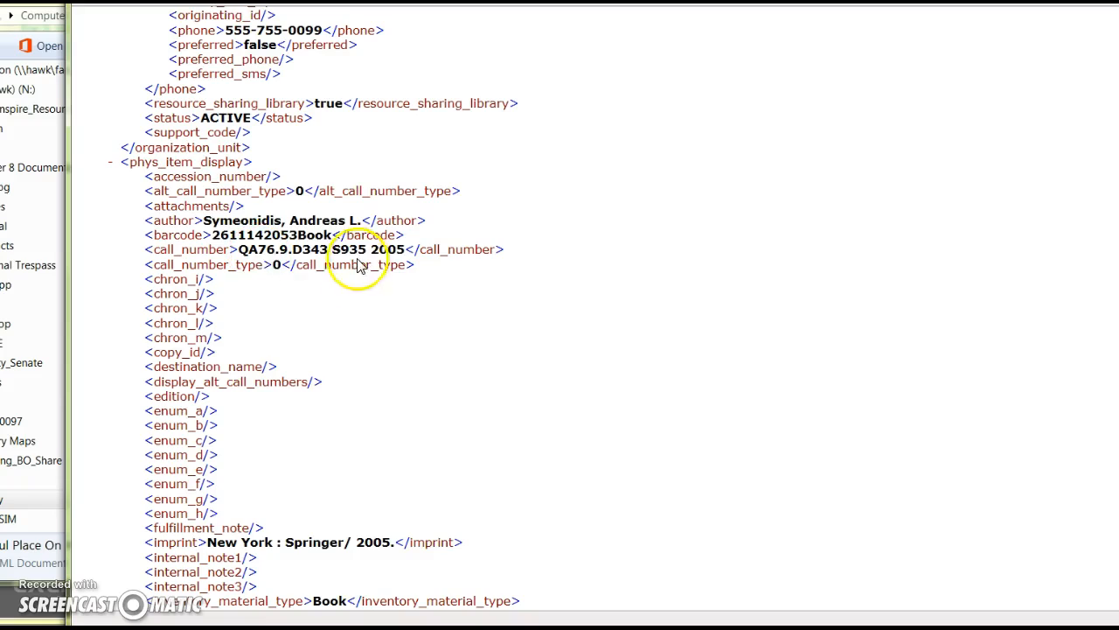
{"action": "scroll", "coordinate": [358, 455], "scroll_direction": "down", "scroll_amount": 6}
{"action": "scroll", "coordinate": [355, 451], "scroll_direction": "down", "scroll_amount": 10}
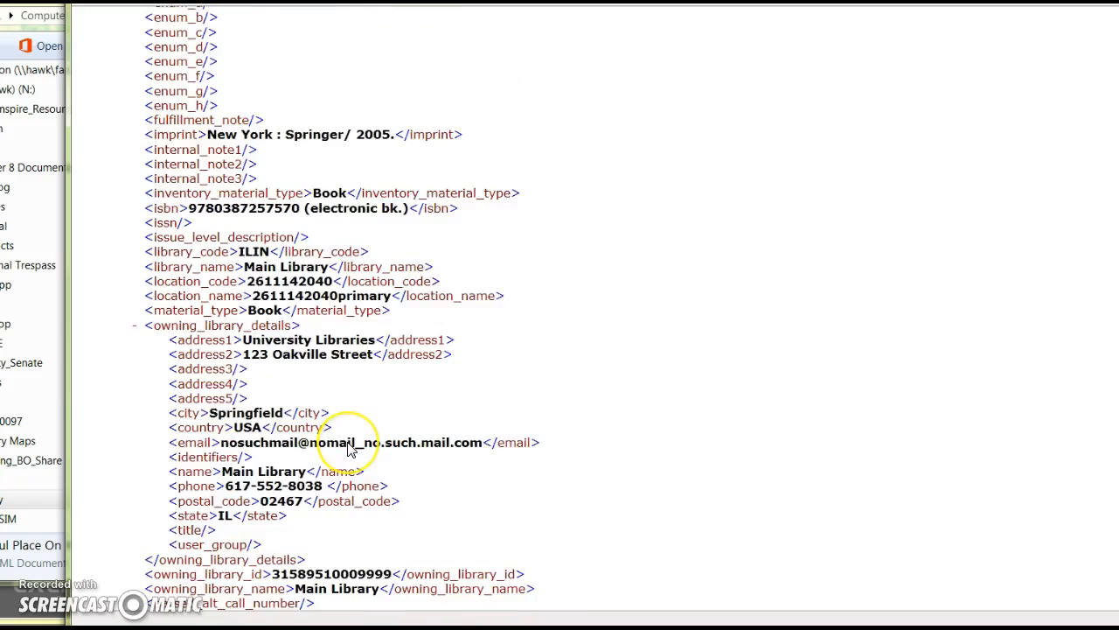
{"action": "scroll", "coordinate": [348, 448], "scroll_direction": "down", "scroll_amount": 12}
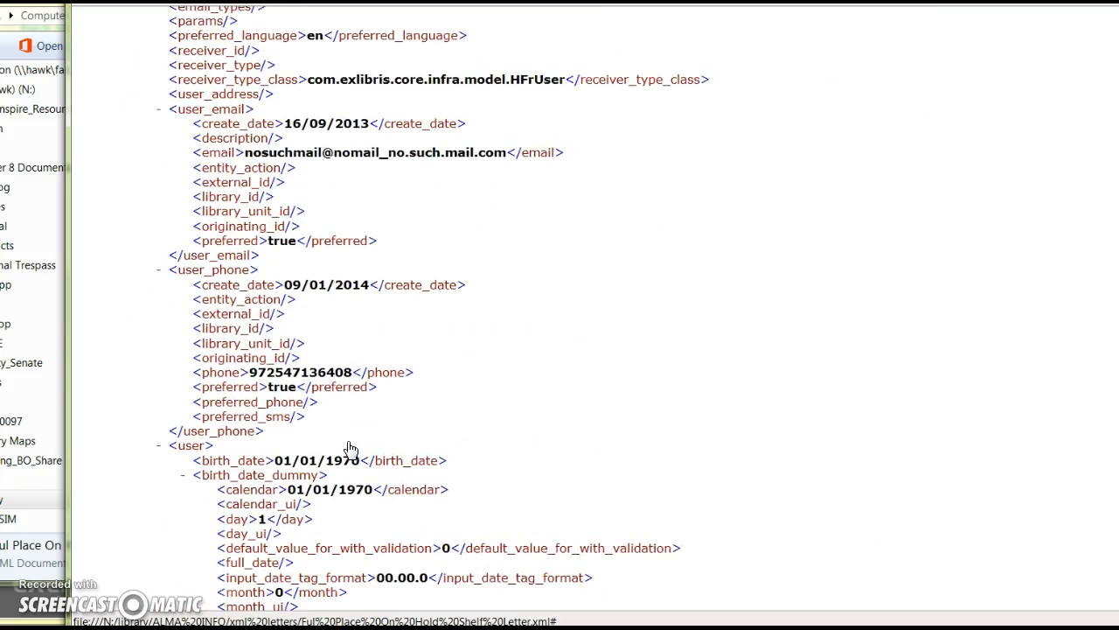
{"action": "scroll", "coordinate": [350, 449], "scroll_direction": "down", "scroll_amount": 6}
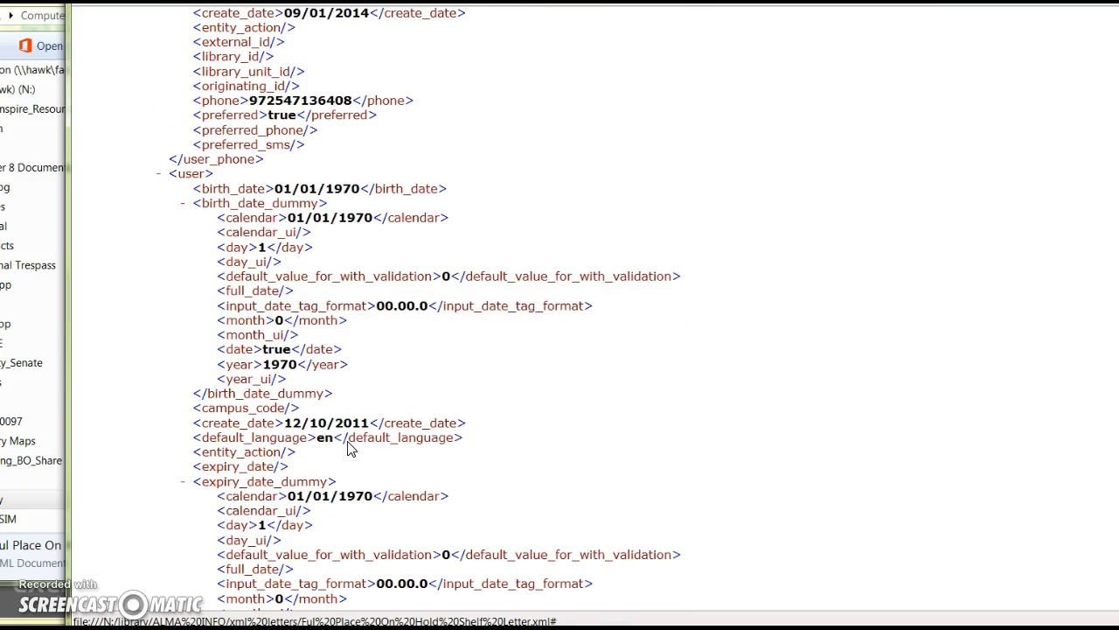
{"action": "scroll", "coordinate": [348, 448], "scroll_direction": "down", "scroll_amount": 6}
{"action": "scroll", "coordinate": [348, 448], "scroll_direction": "down", "scroll_amount": 8}
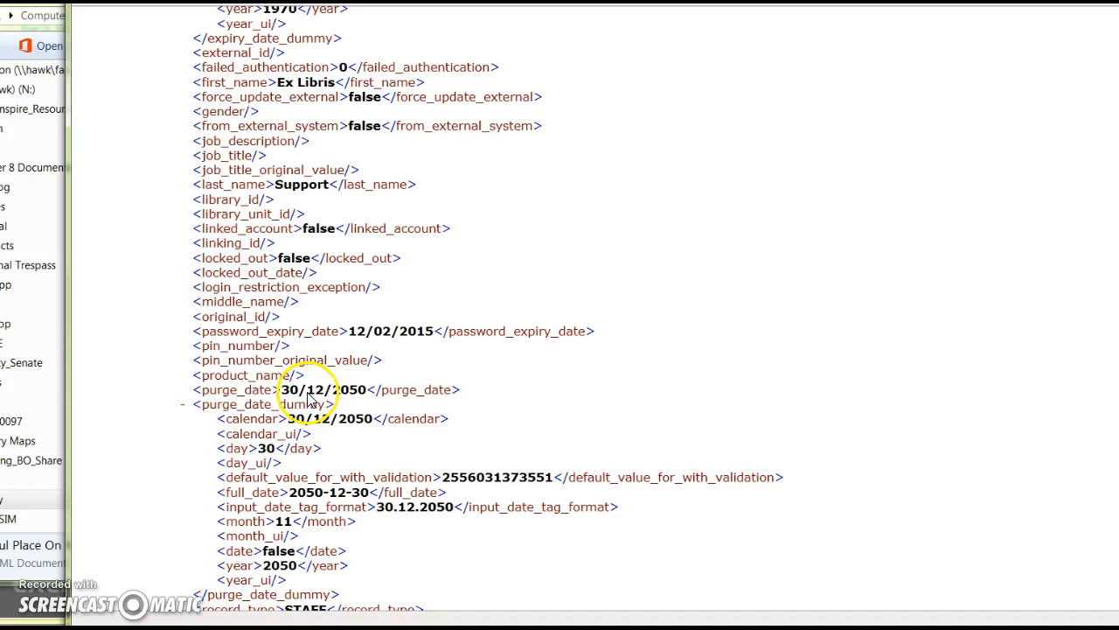
{"action": "scroll", "coordinate": [371, 406], "scroll_direction": "up", "scroll_amount": 5}
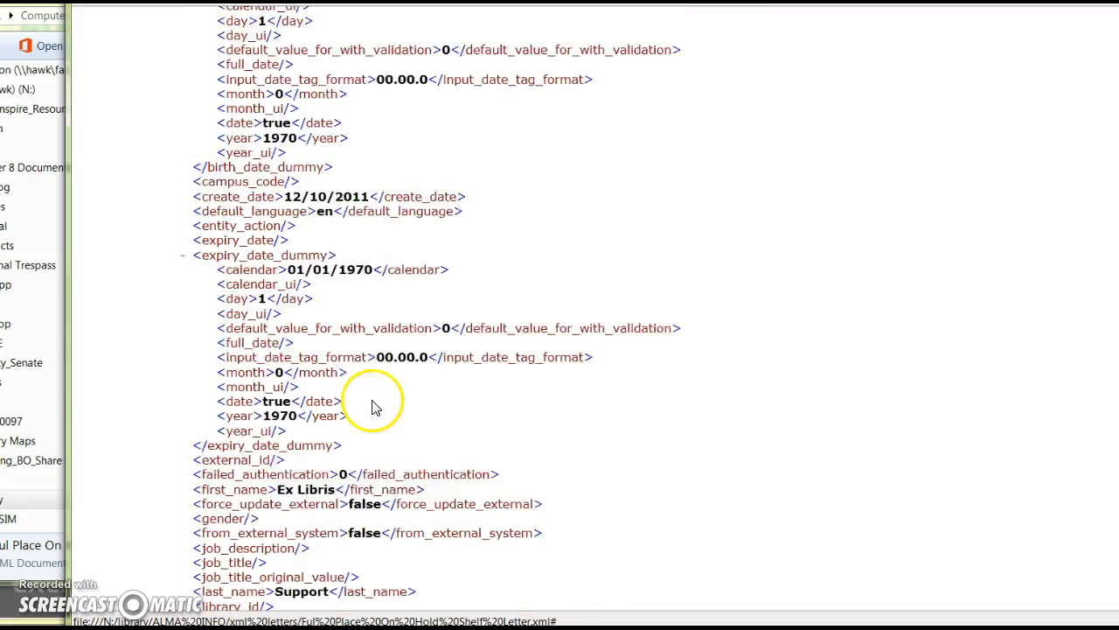
{"action": "scroll", "coordinate": [371, 406], "scroll_direction": "up", "scroll_amount": 1}
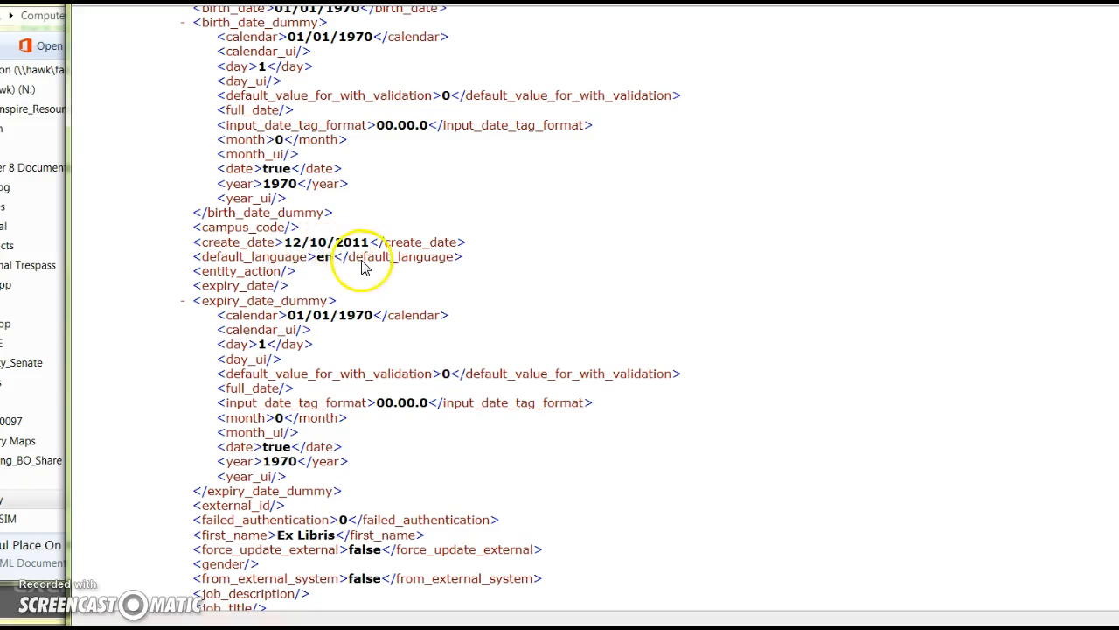
{"action": "scroll", "coordinate": [342, 253], "scroll_direction": "up", "scroll_amount": 10}
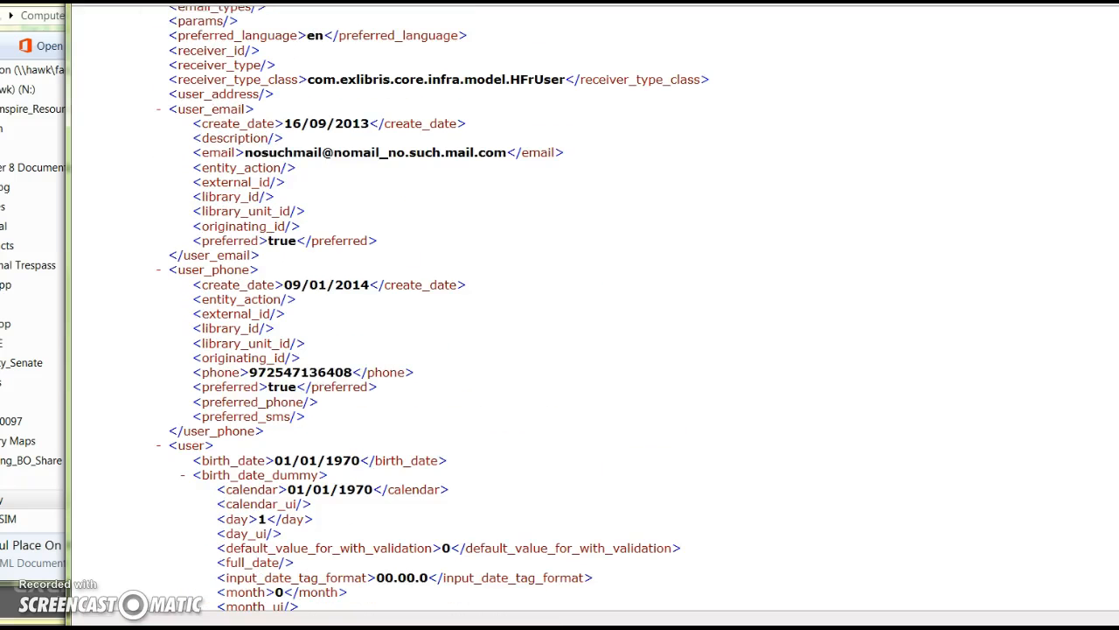
Upload and save Ful Place On Hold Shelf Letter.xml in the Notification Template, and run its XSL.
{"action": "left_click", "coordinate": [6, 605]}
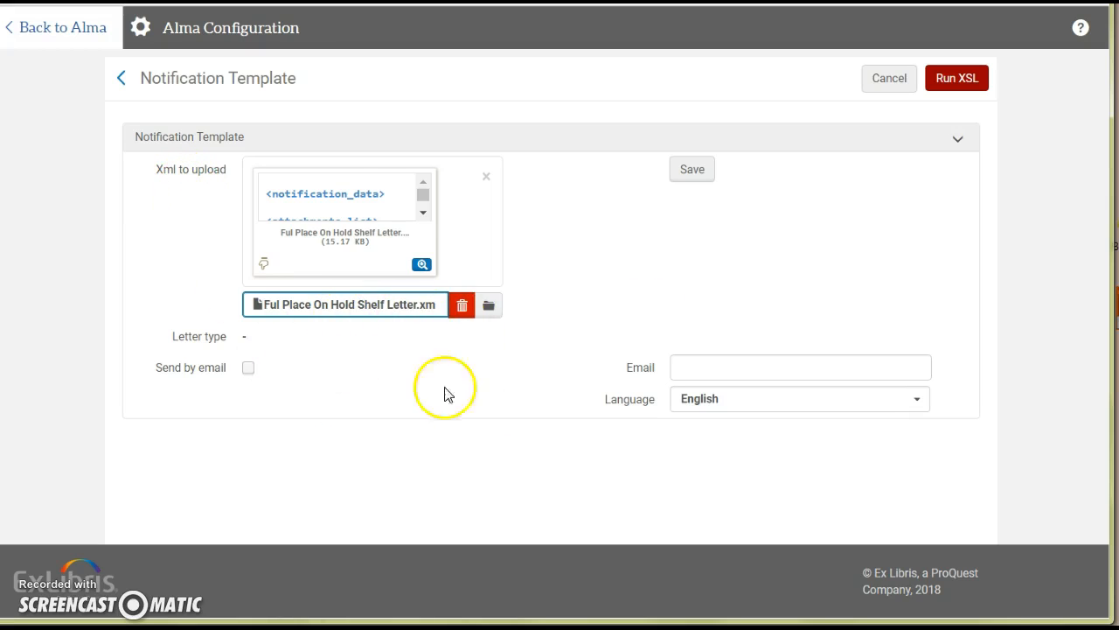
{"action": "left_click", "coordinate": [699, 175]}
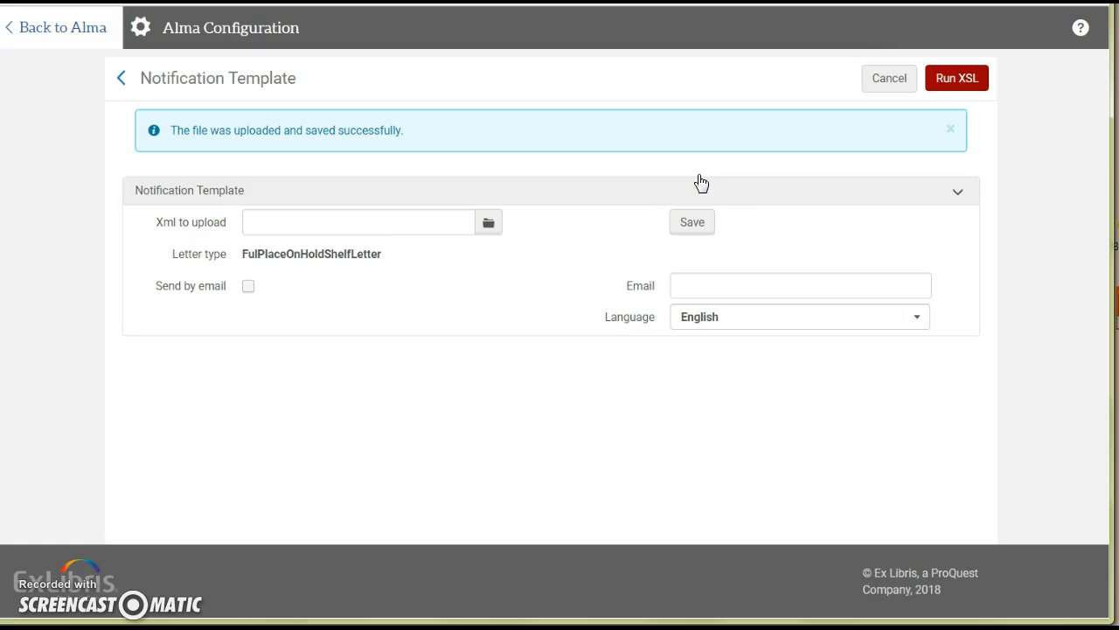
{"action": "left_click", "coordinate": [966, 80]}
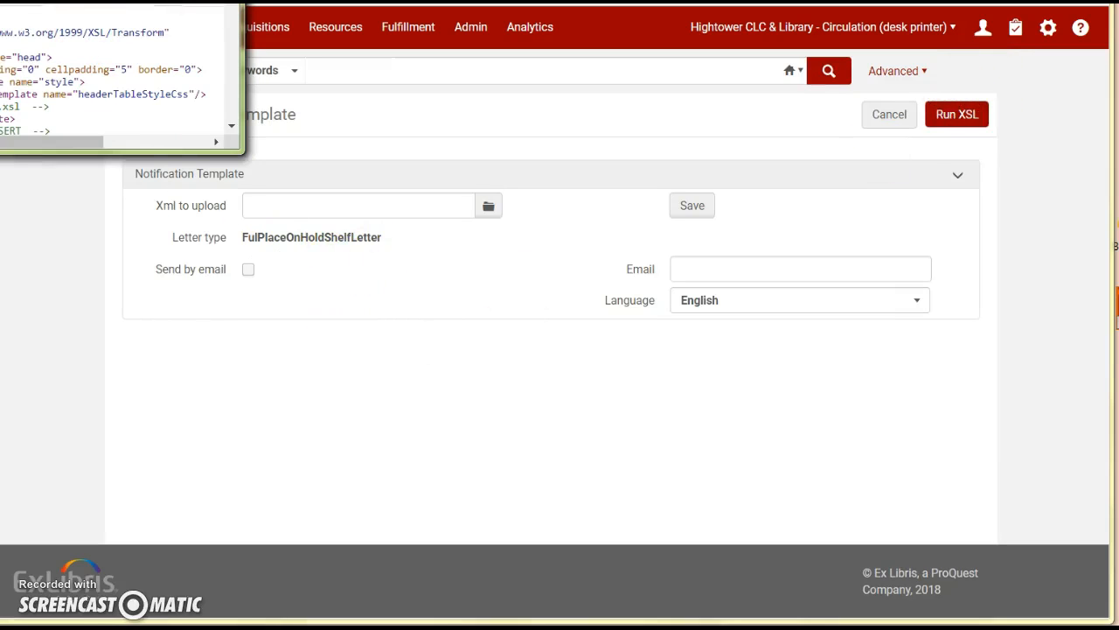
Bring the XML output window into view, enlarge it to inspect the stylesheet source, and close it.
{"action": "left_click_drag", "start_coordinate": [103, 0], "coordinate": [369, 49]}
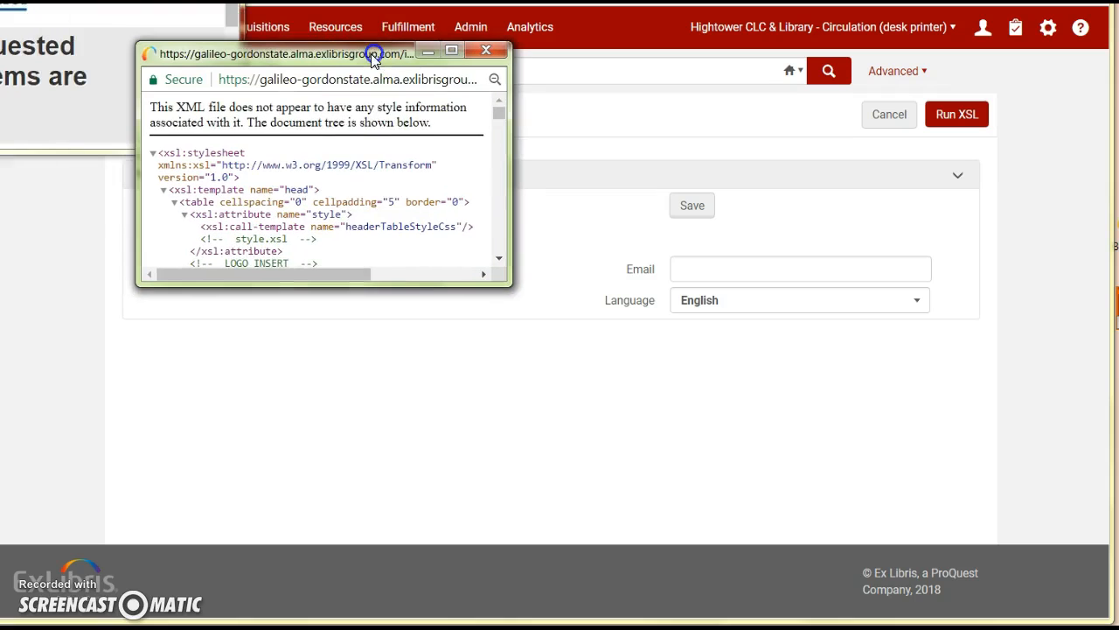
{"action": "left_click_drag", "start_coordinate": [509, 285], "coordinate": [614, 387]}
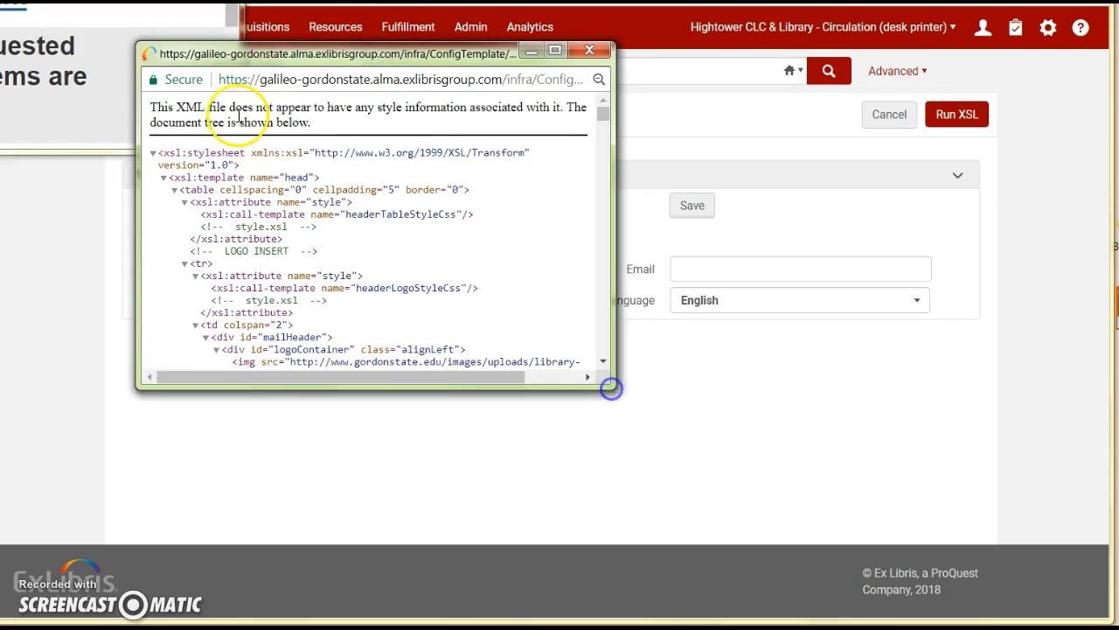
{"action": "double_click", "coordinate": [180, 107]}
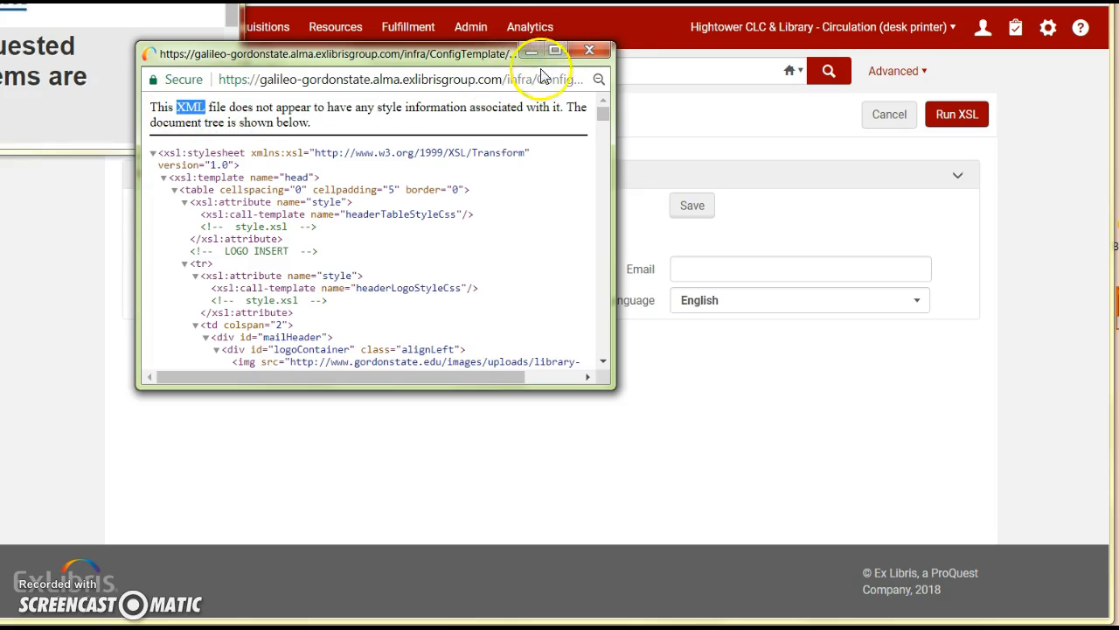
{"action": "left_click", "coordinate": [590, 51]}
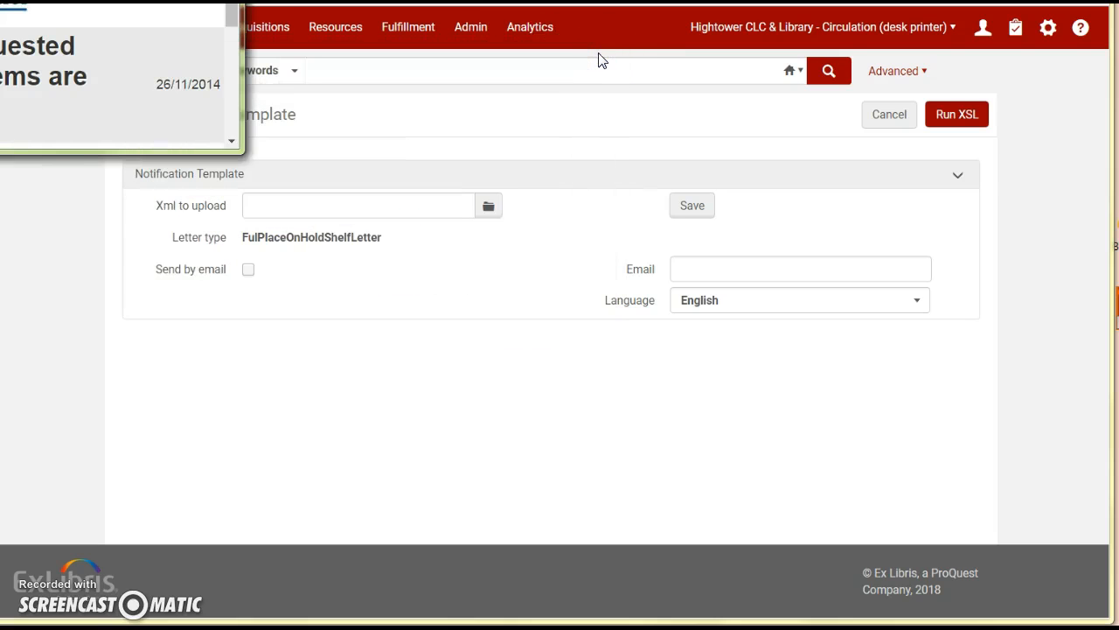
Enlarge the rendered letter preview and highlight the "can be picked up at" text through the circulation desk name.
{"action": "left_click_drag", "start_coordinate": [552, 125], "coordinate": [298, 26]}
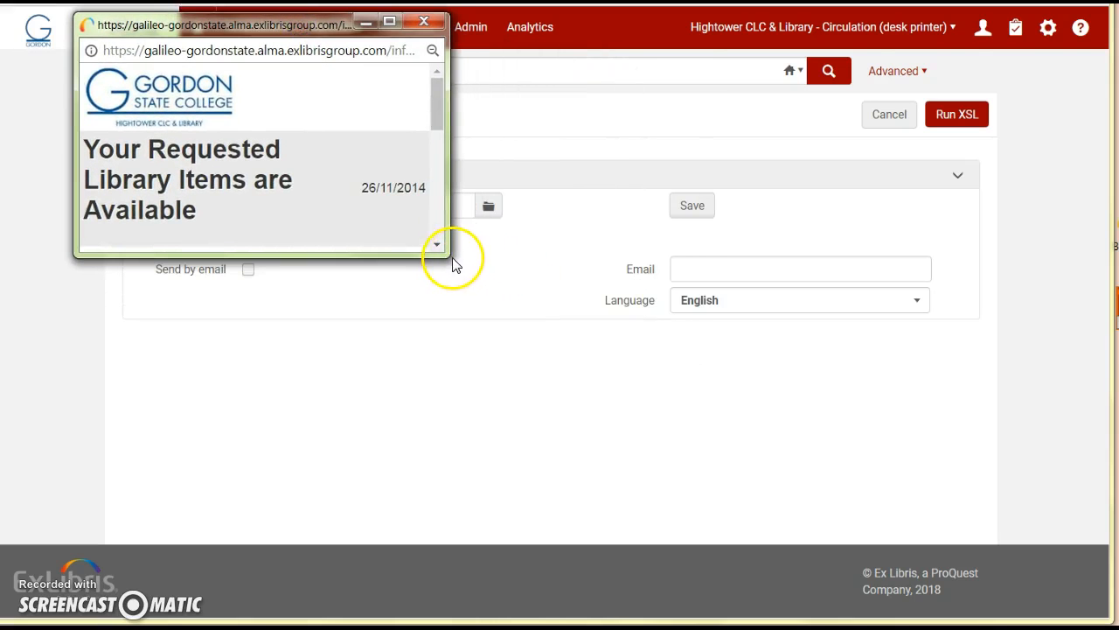
{"action": "left_click_drag", "start_coordinate": [449, 257], "coordinate": [1100, 569]}
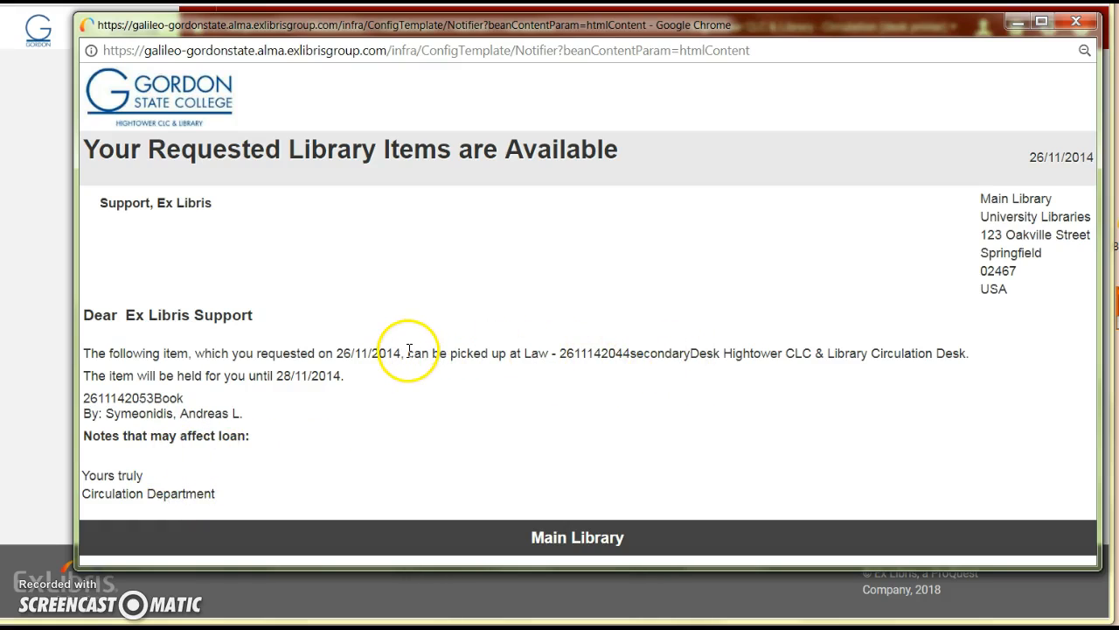
{"action": "left_click_drag", "start_coordinate": [409, 349], "coordinate": [962, 366]}
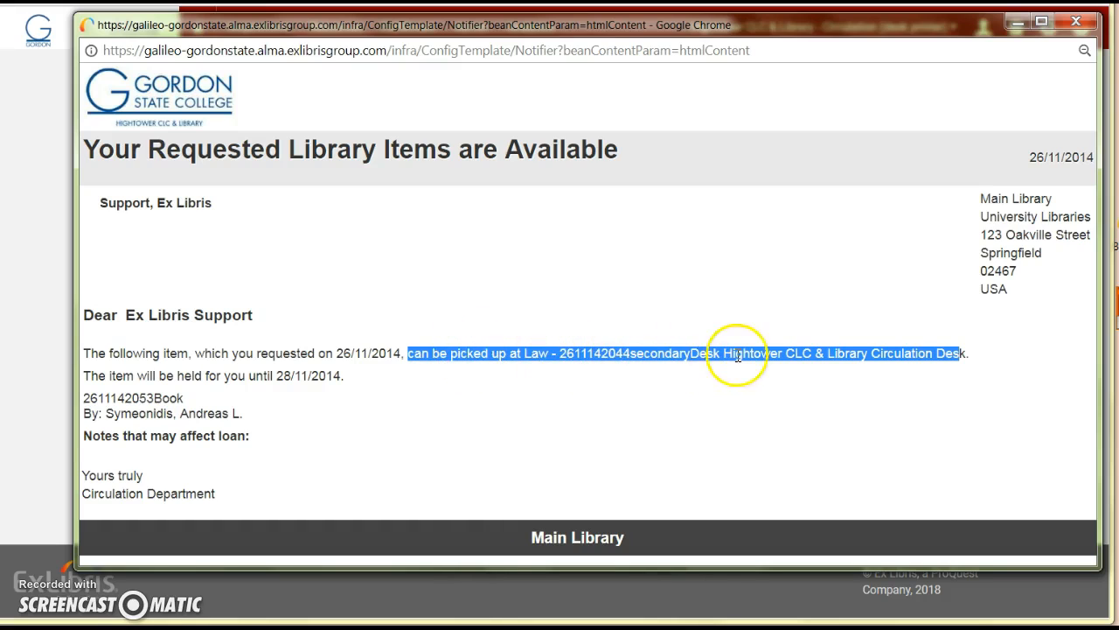
Clear the preview's text selection, return to the Notification Template page, and view the available circulation desk locations without switching.
{"action": "left_click", "coordinate": [785, 354]}
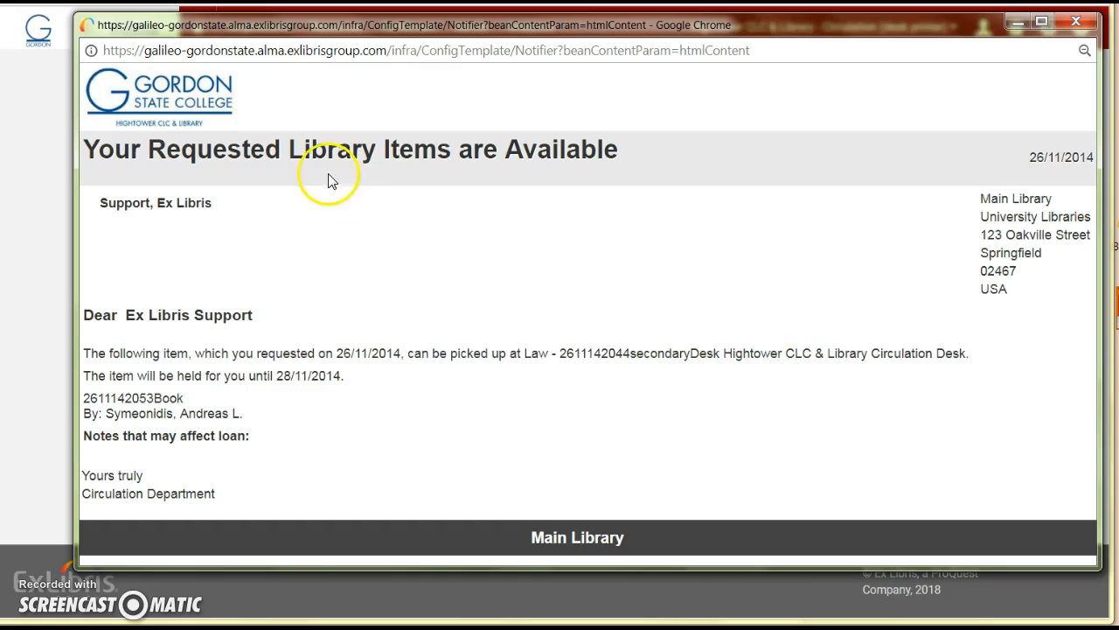
{"action": "left_click", "coordinate": [29, 99]}
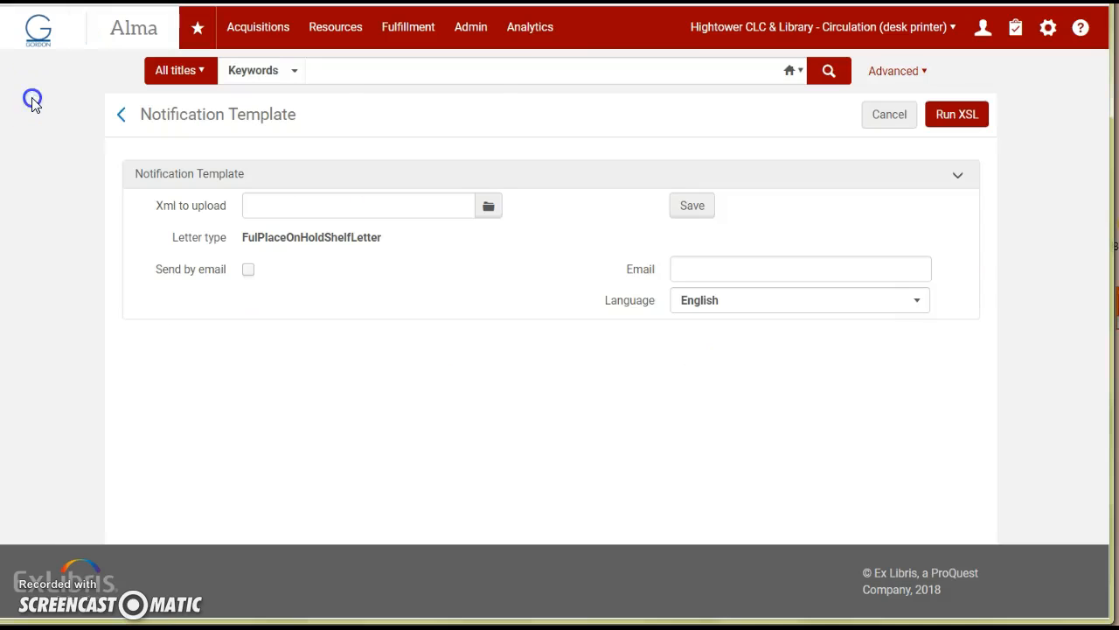
{"action": "left_click", "coordinate": [920, 29]}
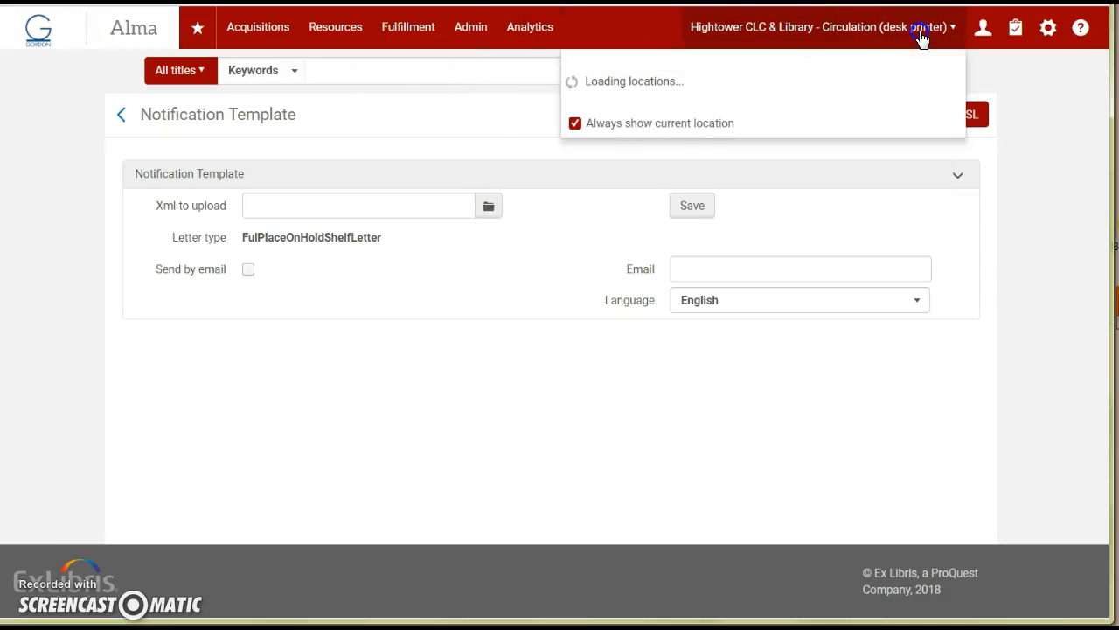
{"action": "left_click", "coordinate": [676, 70]}
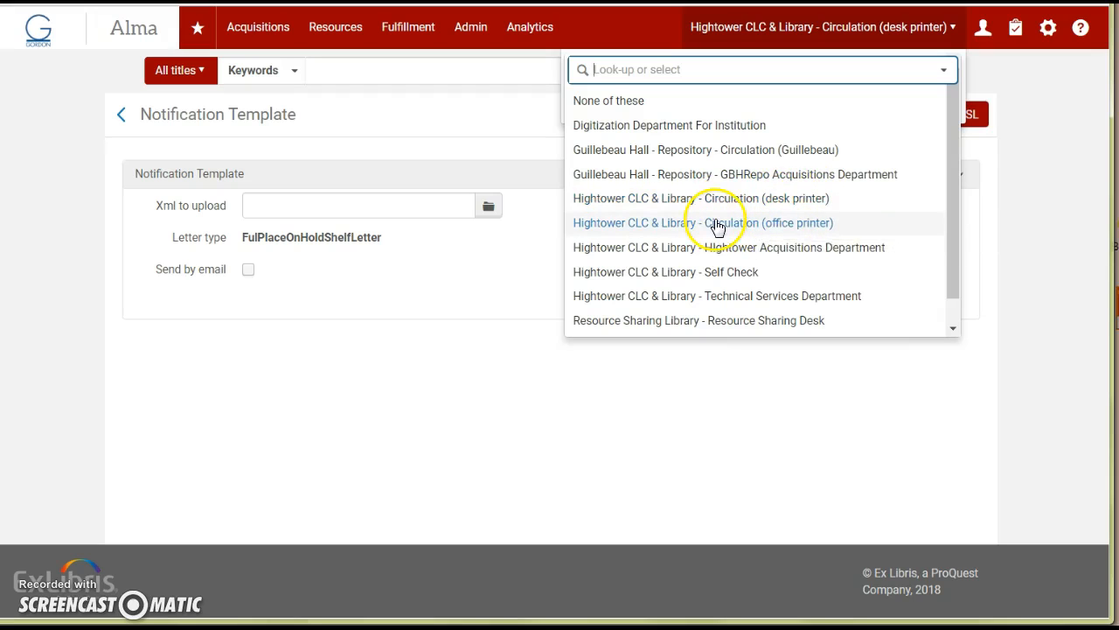
{"action": "left_click", "coordinate": [466, 255]}
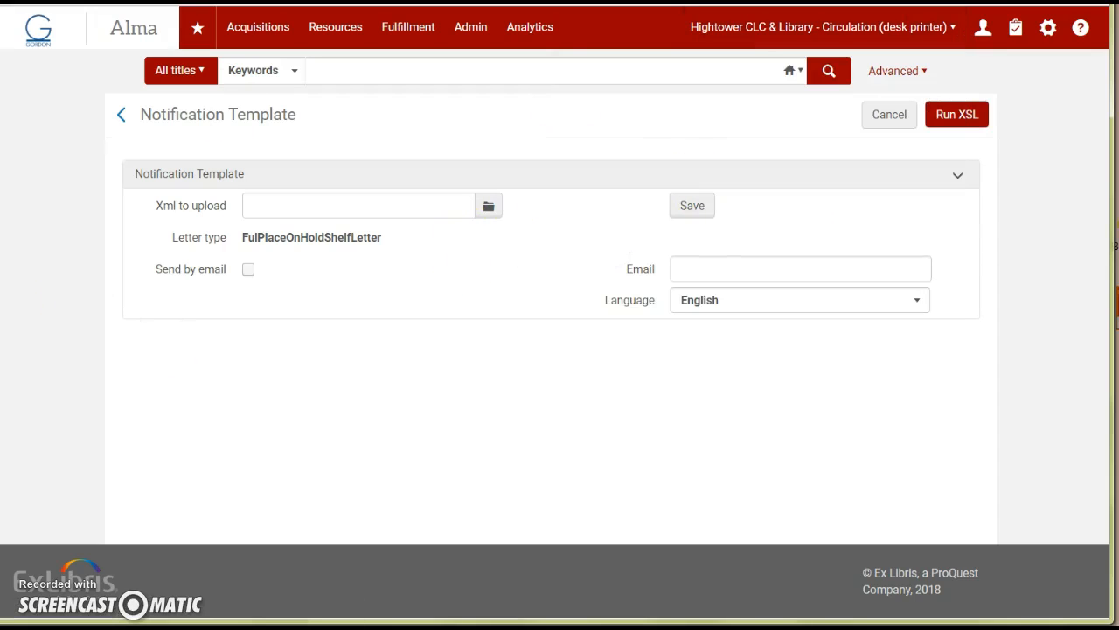
{"action": "key", "text": "alt+Tab"}
{"action": "scroll", "coordinate": [545, 386], "scroll_direction": "up", "scroll_amount": 12}
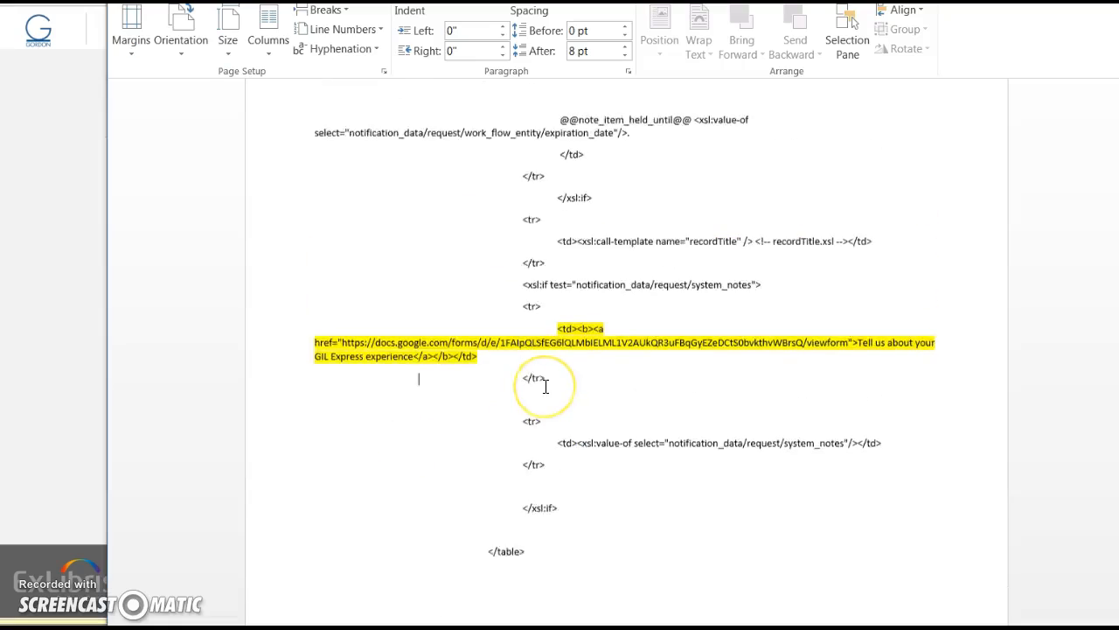
{"action": "scroll", "coordinate": [545, 386], "scroll_direction": "up", "scroll_amount": 15}
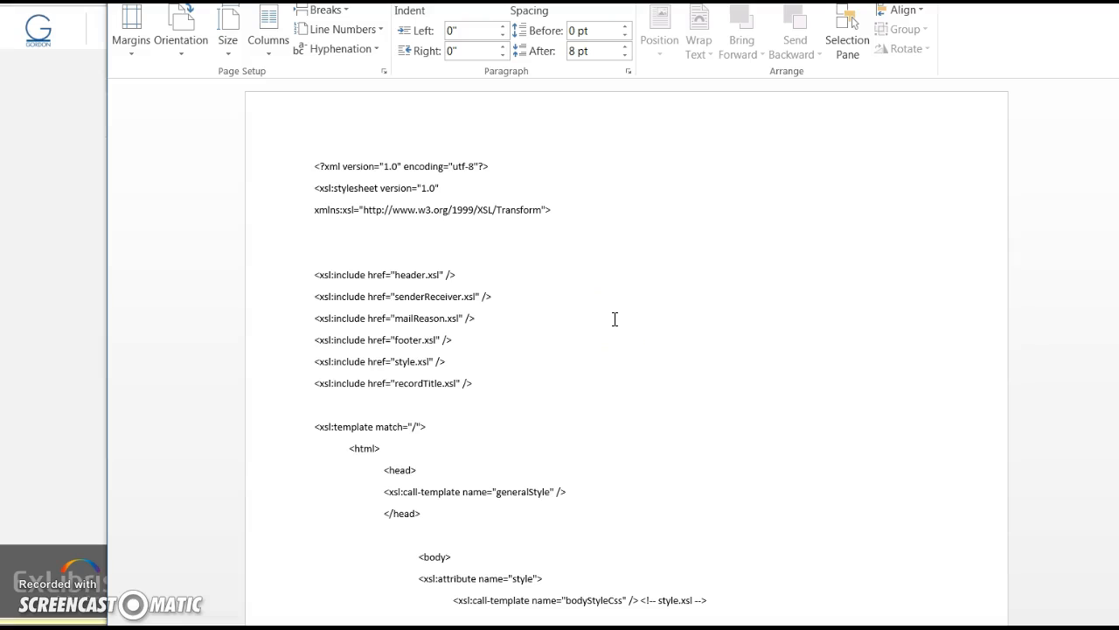
{"action": "scroll", "coordinate": [615, 319], "scroll_direction": "down", "scroll_amount": 1}
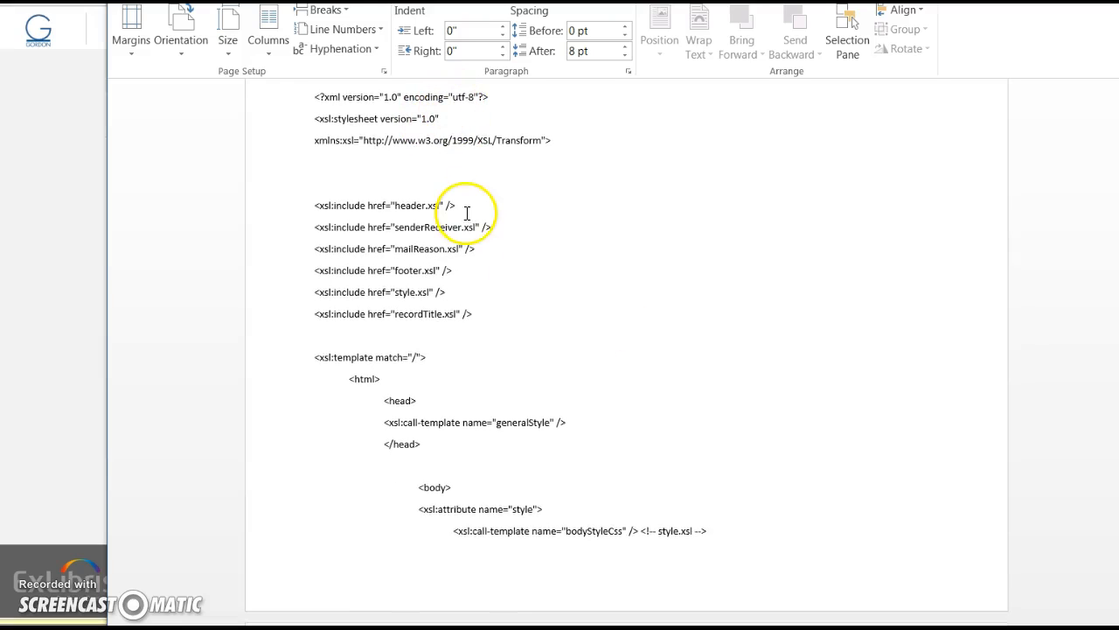
{"action": "scroll", "coordinate": [629, 382], "scroll_direction": "down", "scroll_amount": 2}
{"action": "scroll", "coordinate": [629, 383], "scroll_direction": "down", "scroll_amount": 7}
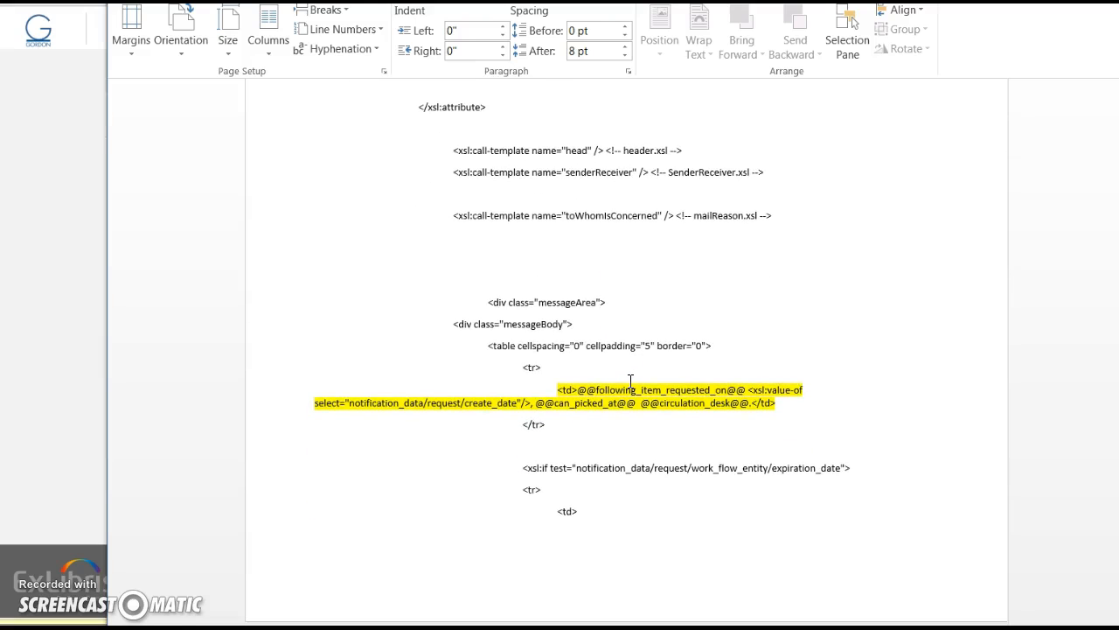
{"action": "scroll", "coordinate": [631, 382], "scroll_direction": "down", "scroll_amount": 2}
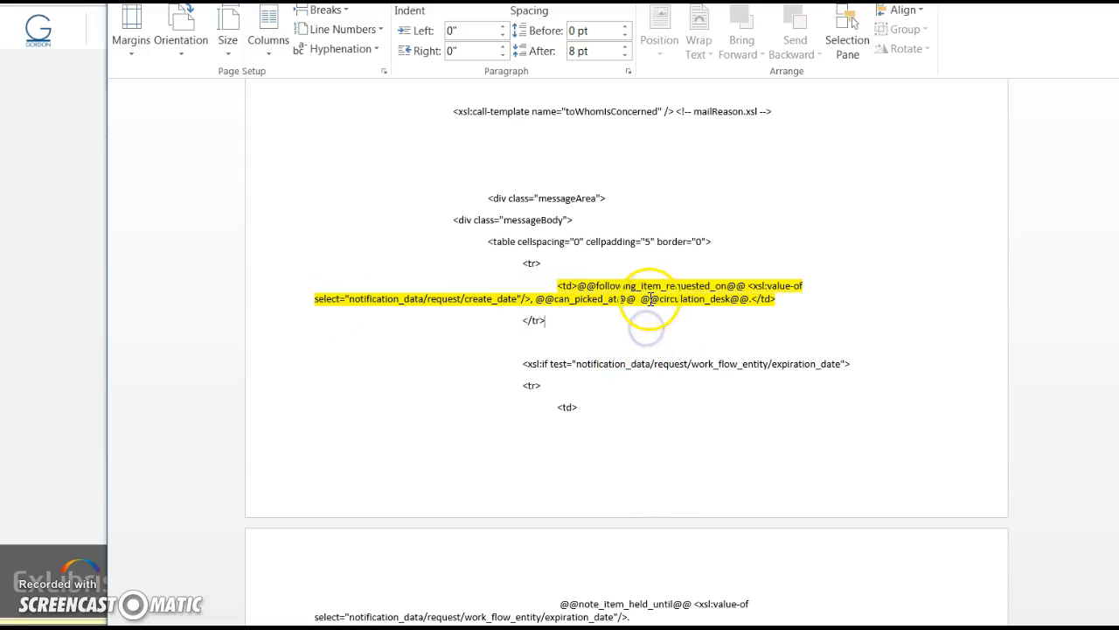
{"action": "left_click_drag", "start_coordinate": [652, 299], "coordinate": [745, 302]}
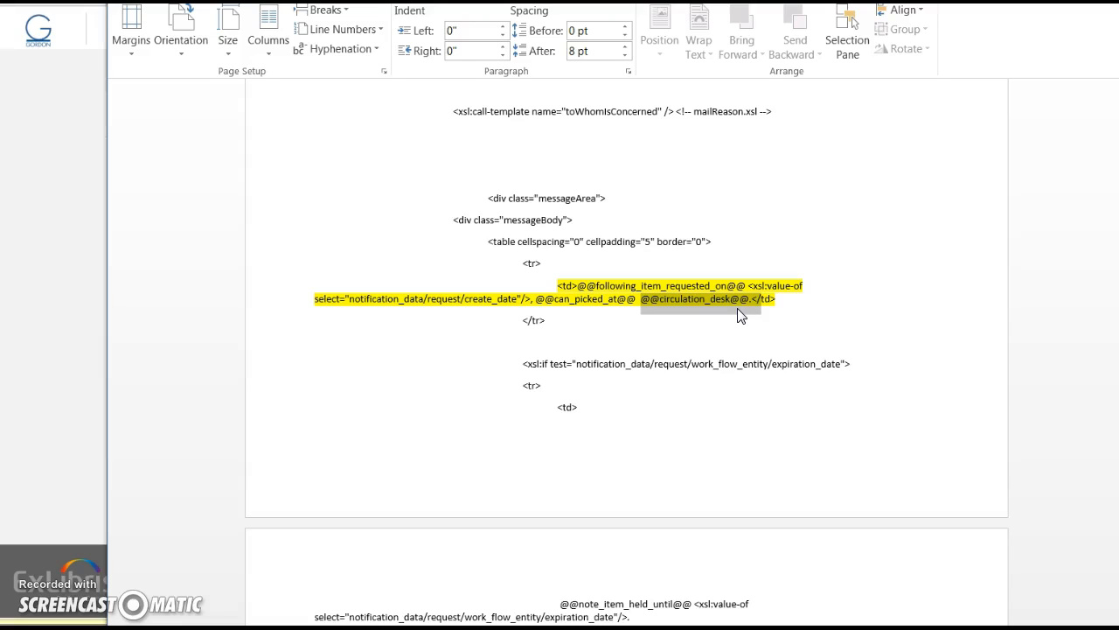
{"action": "left_click", "coordinate": [680, 306]}
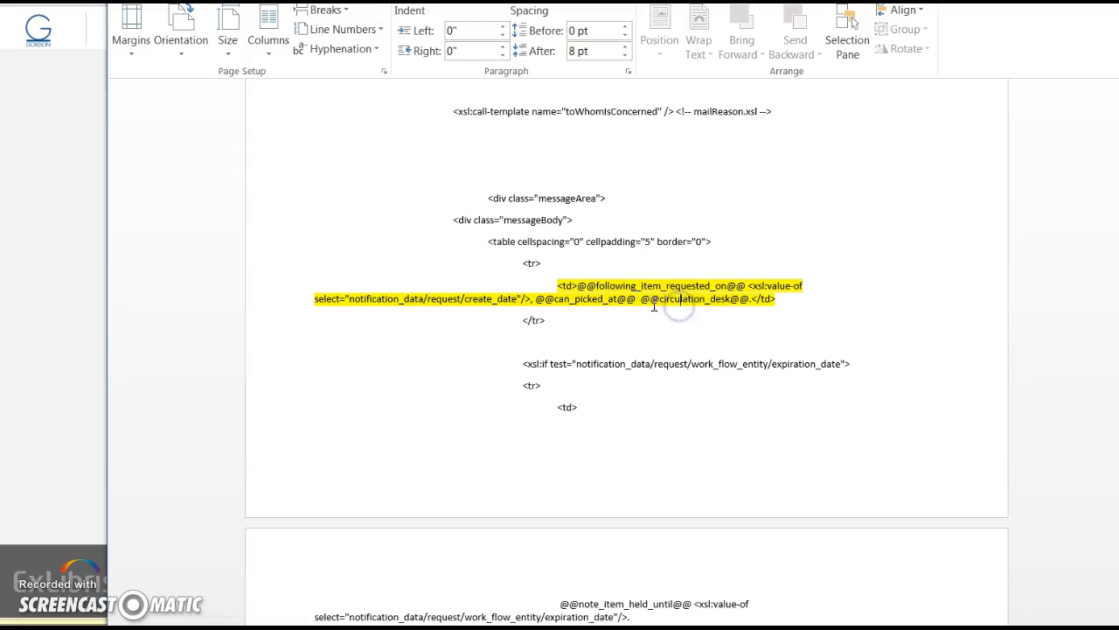
Highlight the Google Forms URL, the text "Tell us about your GIL Express experience", and the anchor tags in the yellow-marked code.
{"action": "scroll", "coordinate": [668, 376], "scroll_direction": "down", "scroll_amount": 5}
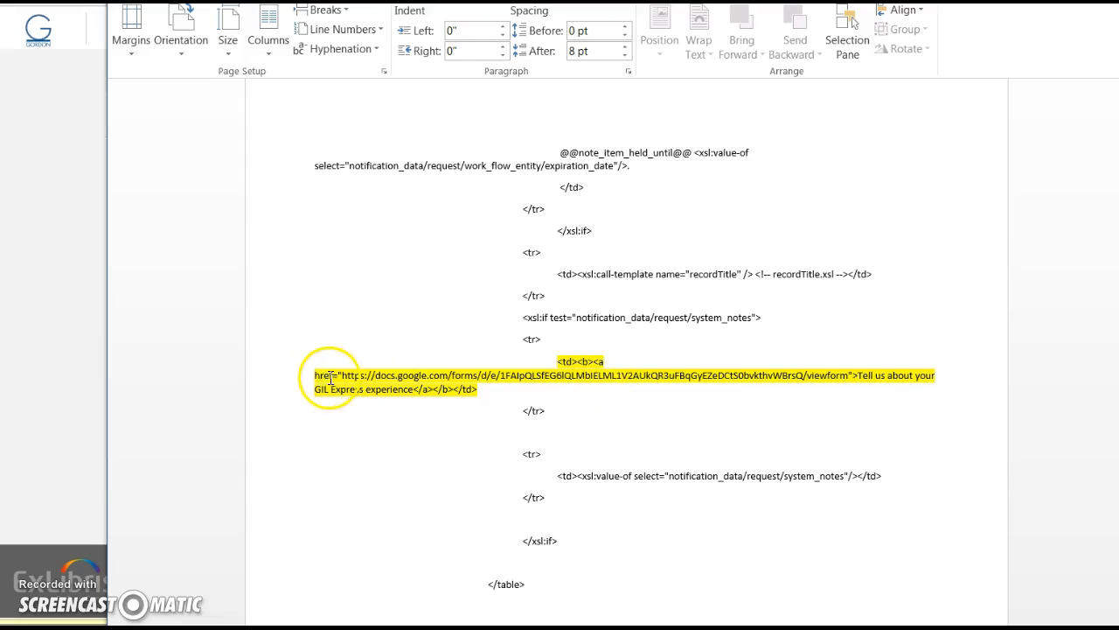
{"action": "left_click_drag", "start_coordinate": [357, 376], "coordinate": [661, 377]}
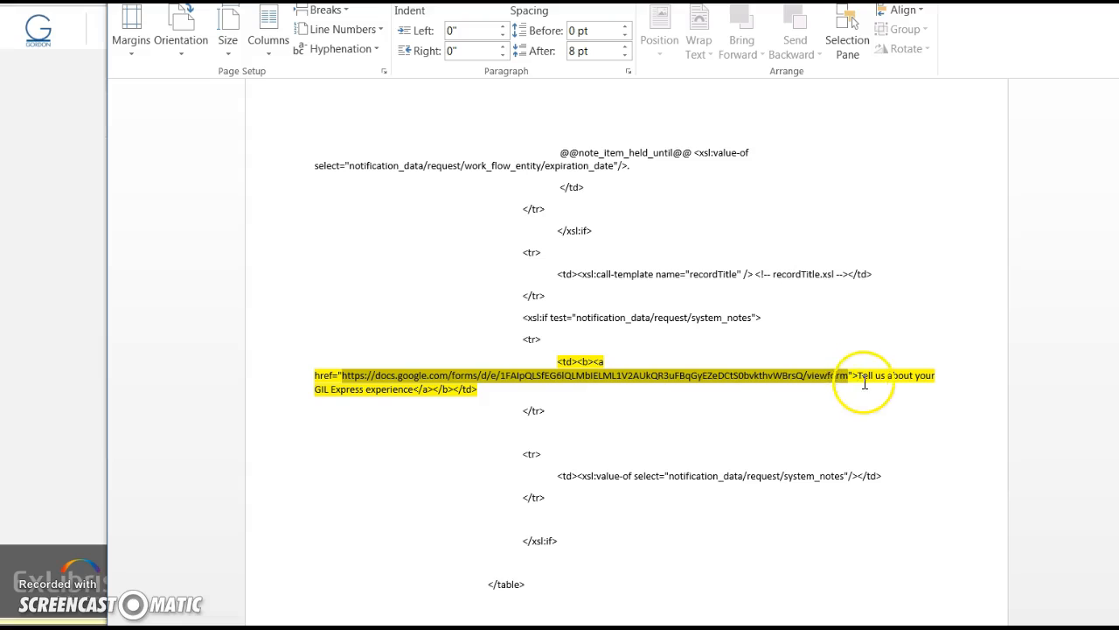
{"action": "left_click_drag", "start_coordinate": [861, 375], "coordinate": [422, 396]}
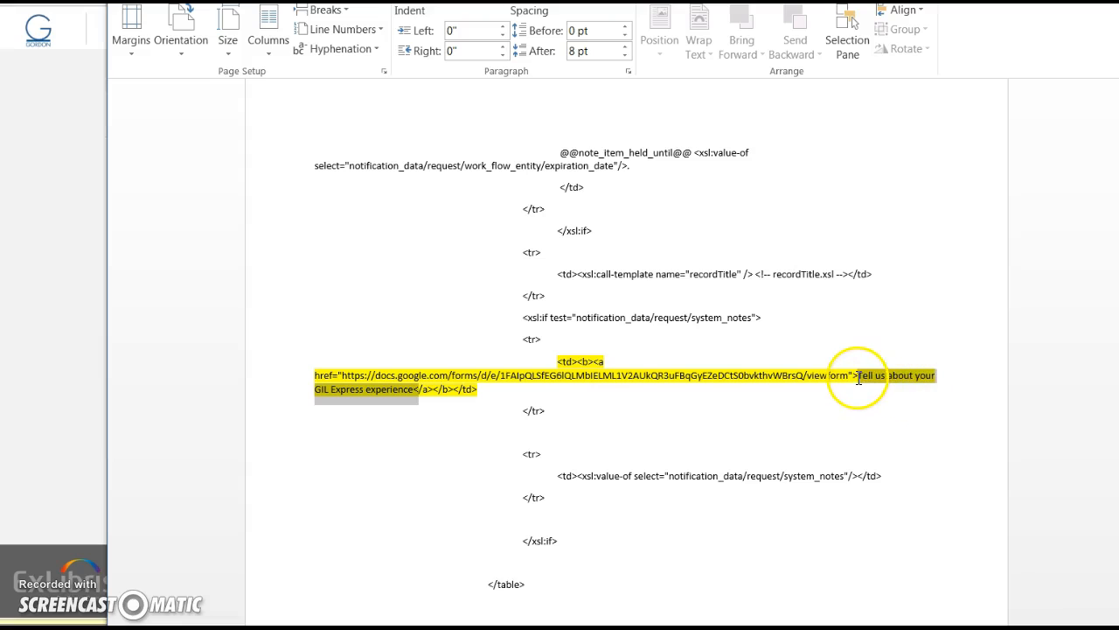
{"action": "left_click", "coordinate": [601, 361]}
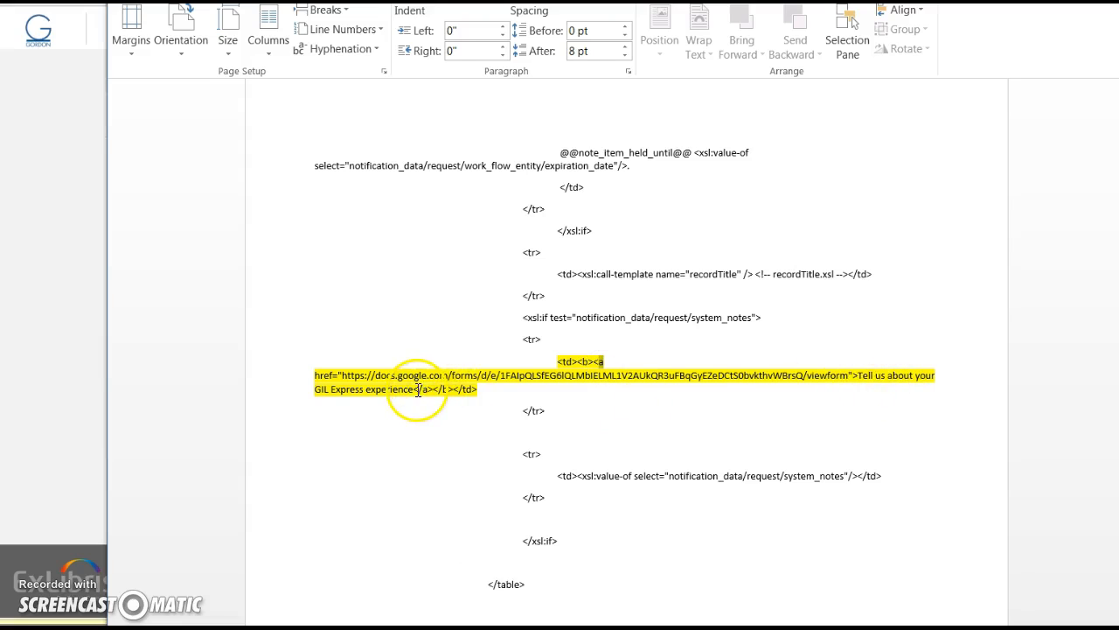
{"action": "left_click_drag", "start_coordinate": [431, 390], "coordinate": [429, 392]}
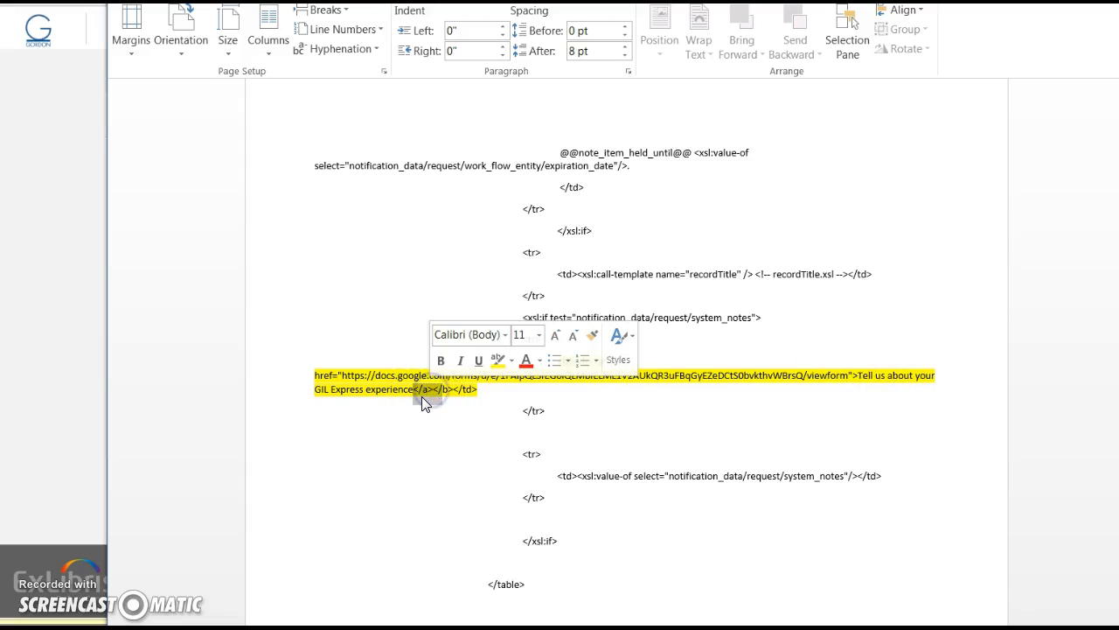
{"action": "left_click", "coordinate": [456, 409]}
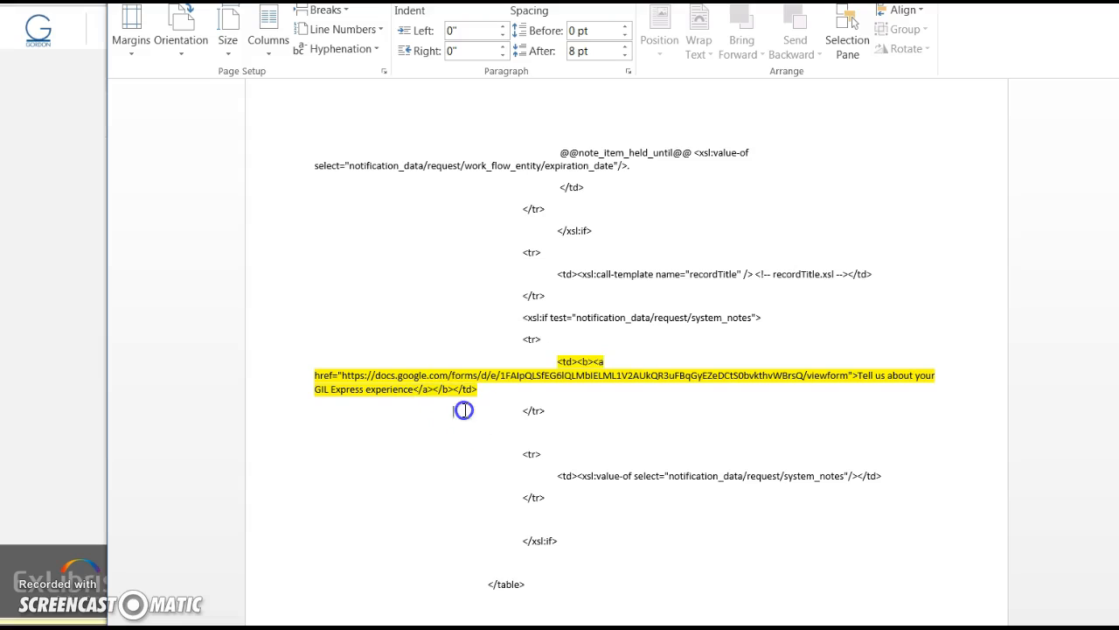
Point out the bold and table-cell tags around the survey link, and select the entire yellow-marked block from <td> to </td>.
{"action": "double_click", "coordinate": [591, 361]}
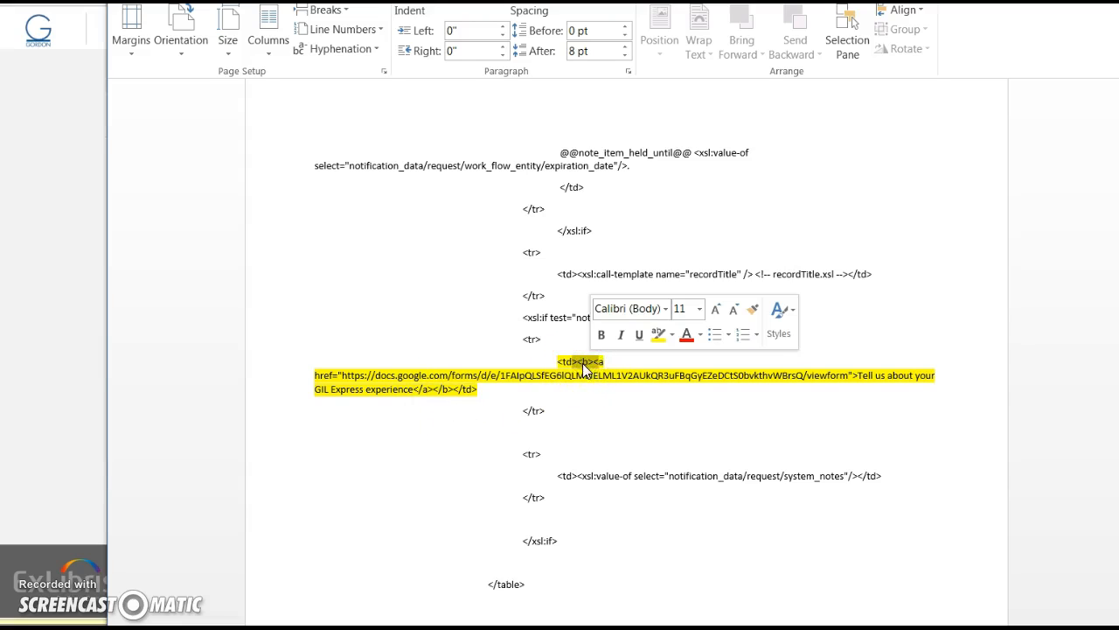
{"action": "left_click", "coordinate": [434, 397]}
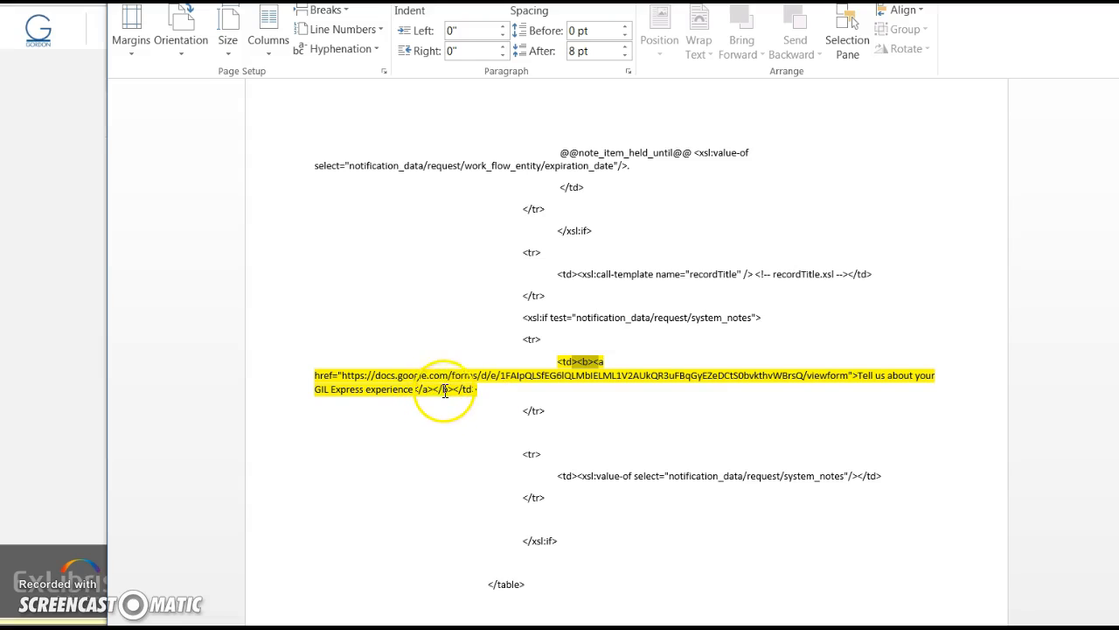
{"action": "left_click", "coordinate": [557, 361]}
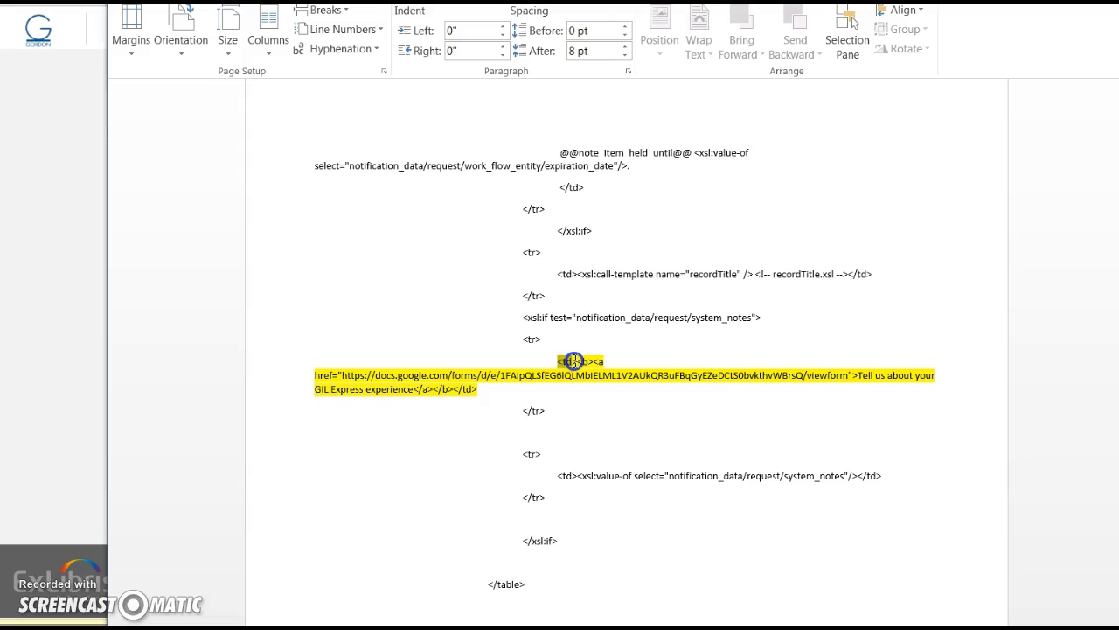
{"action": "left_click_drag", "start_coordinate": [574, 361], "coordinate": [578, 361]}
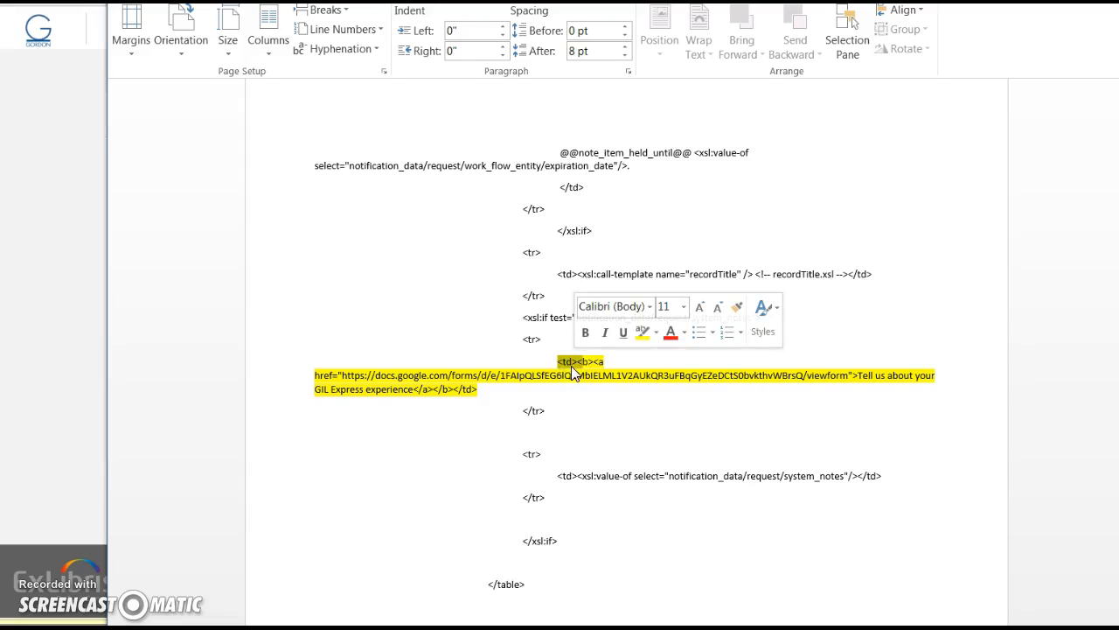
{"action": "left_click", "coordinate": [458, 403]}
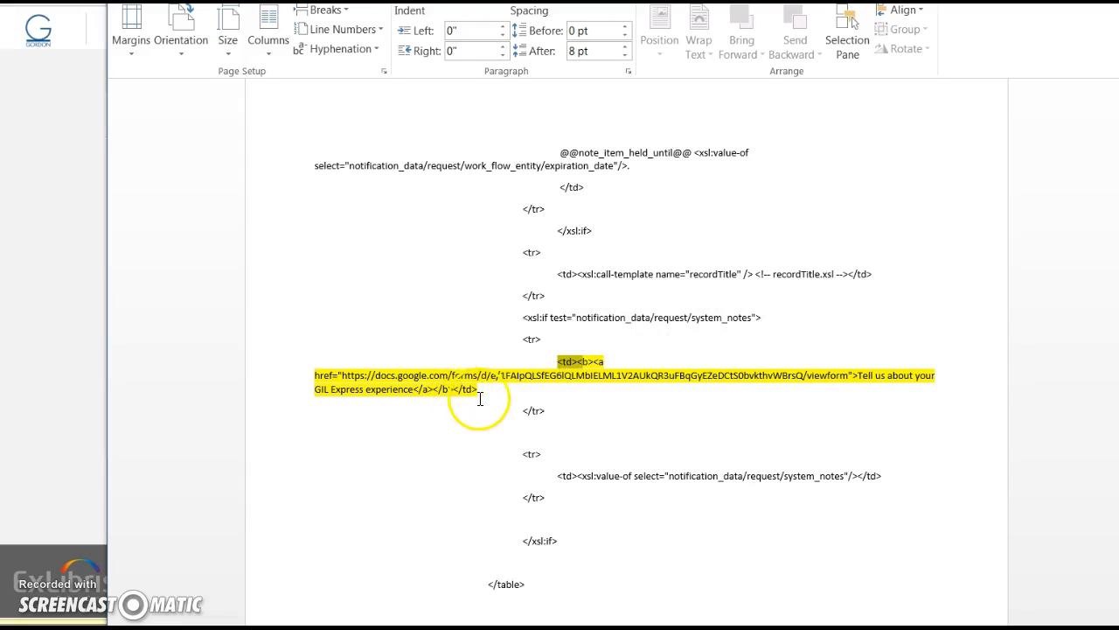
{"action": "left_click", "coordinate": [556, 361]}
{"action": "left_click_drag", "start_coordinate": [556, 361], "coordinate": [600, 384]}
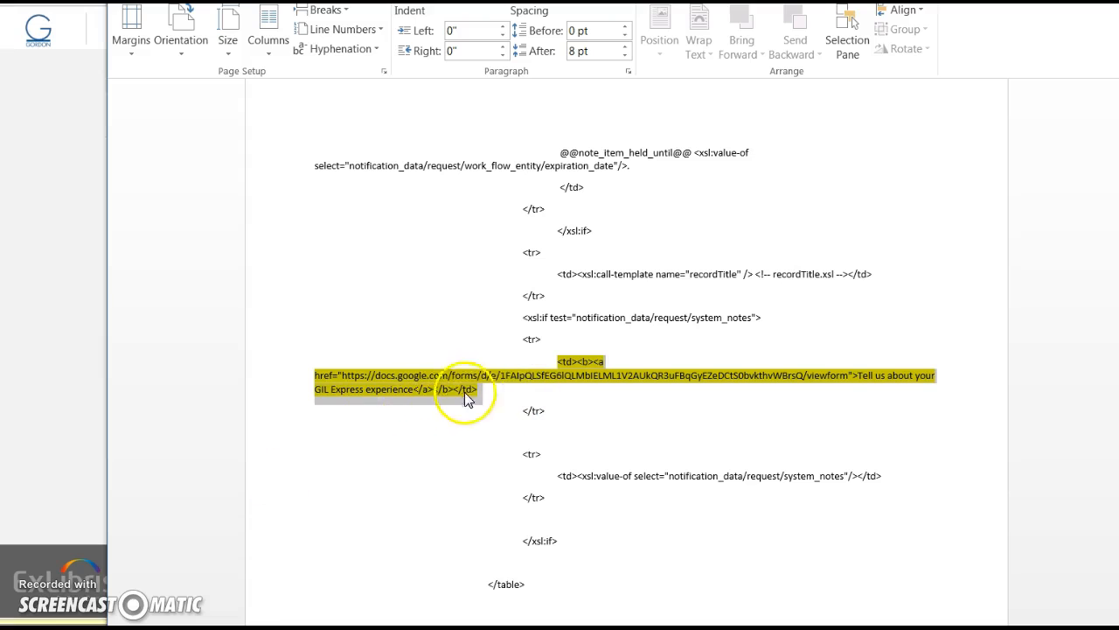
Switch to Alma Configuration, open the Customize Letters list, and browse it for the hold shelf letter.
{"action": "key", "text": "alt+Tab"}
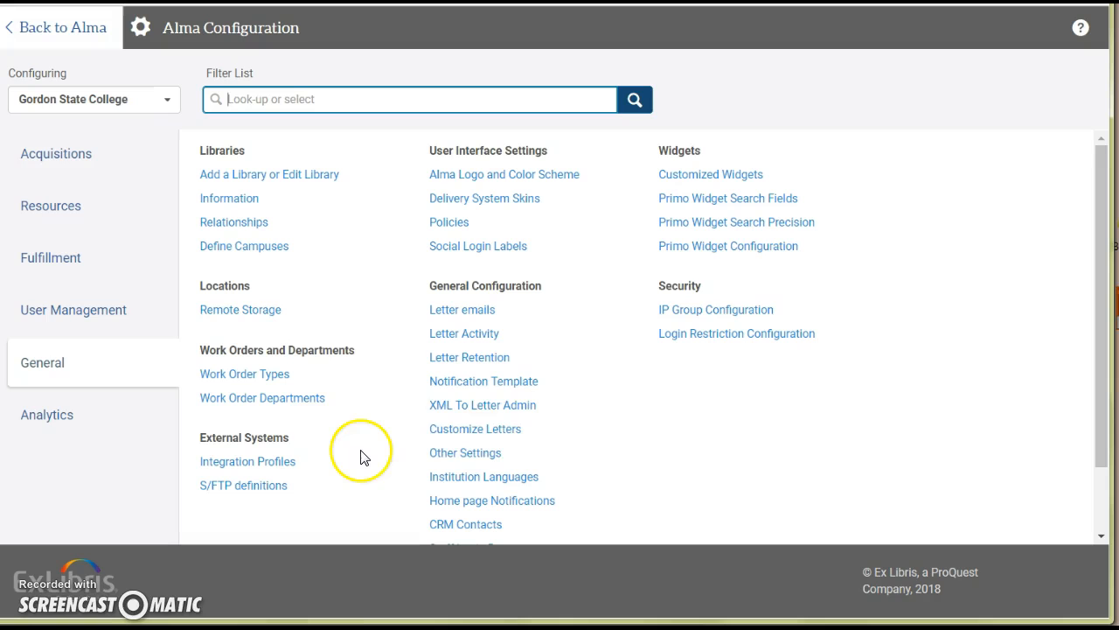
{"action": "left_click", "coordinate": [482, 433]}
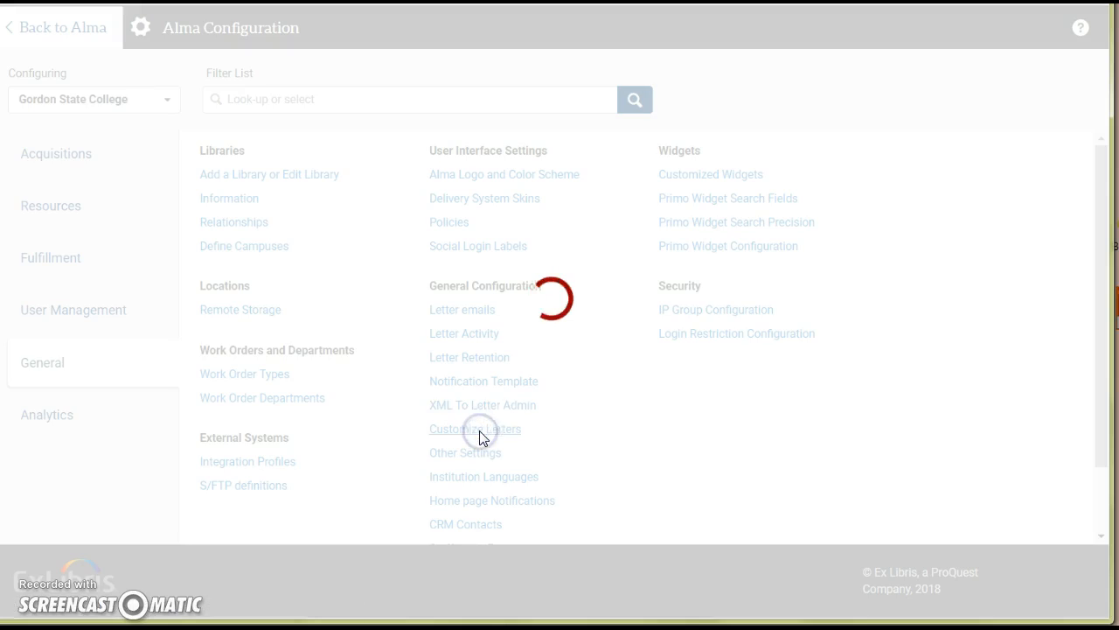
{"action": "scroll", "coordinate": [651, 475], "scroll_direction": "down", "scroll_amount": 12}
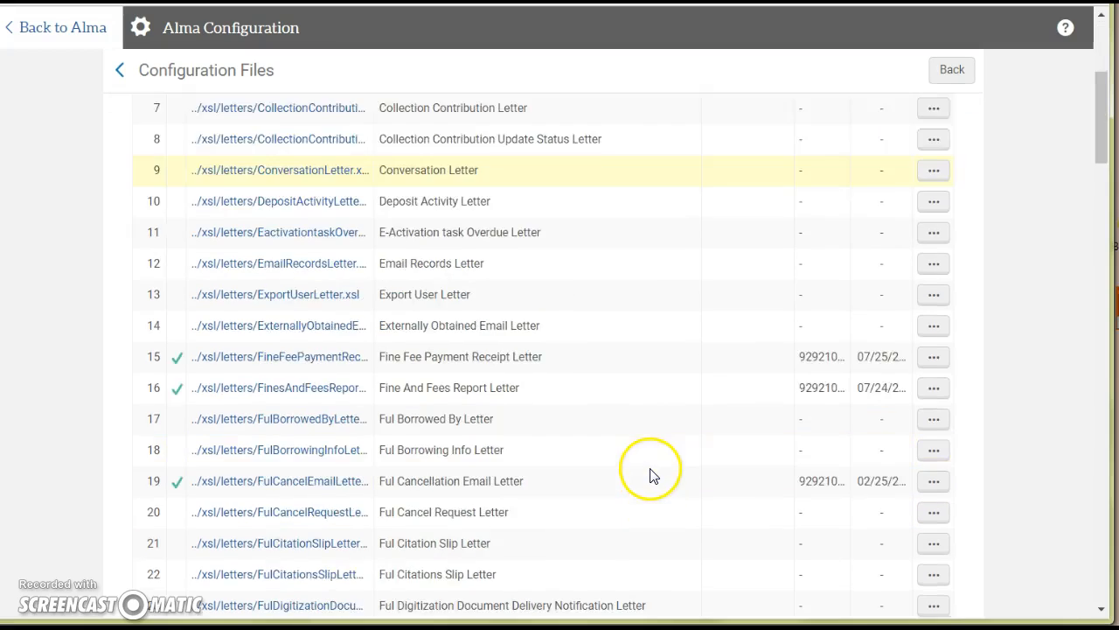
{"action": "scroll", "coordinate": [598, 487], "scroll_direction": "down", "scroll_amount": 1}
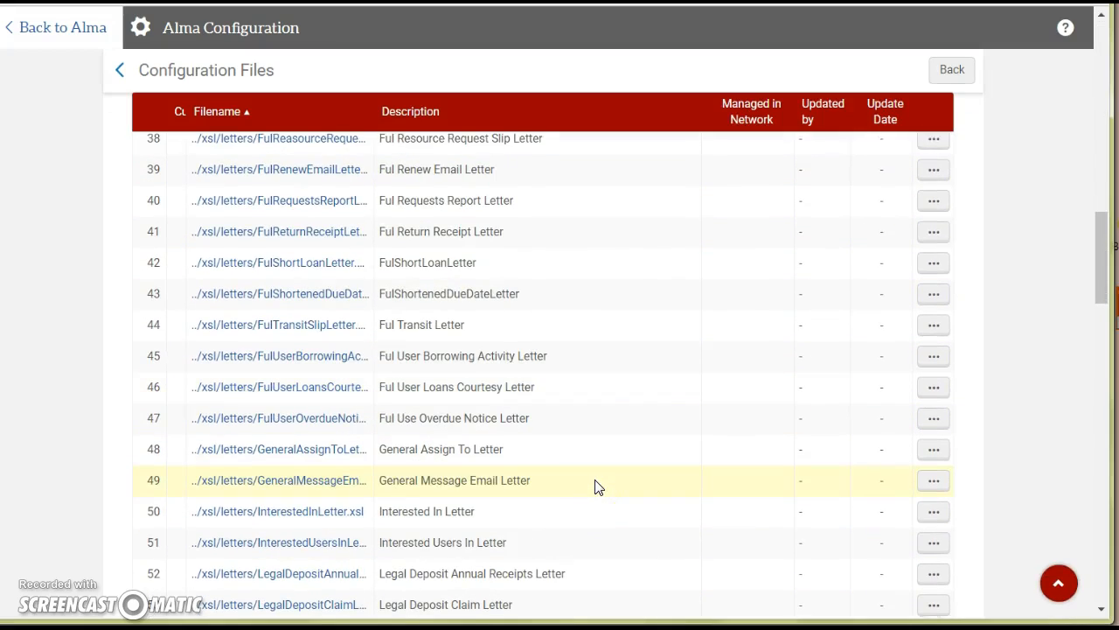
{"action": "scroll", "coordinate": [598, 487], "scroll_direction": "down", "scroll_amount": 2}
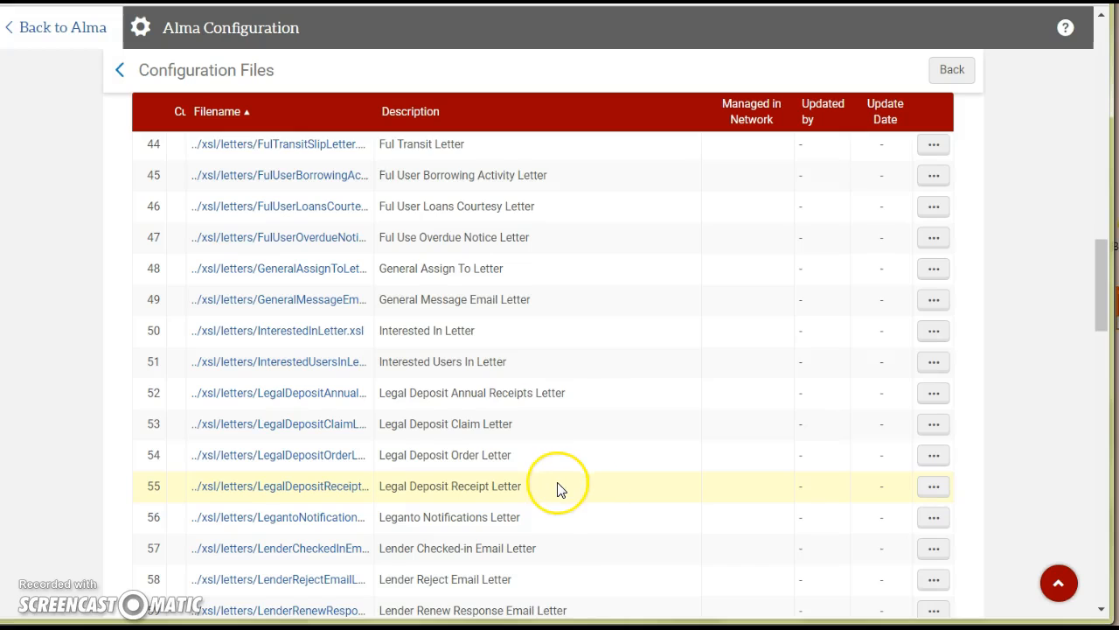
{"action": "scroll", "coordinate": [560, 489], "scroll_direction": "down", "scroll_amount": 1}
{"action": "scroll", "coordinate": [559, 489], "scroll_direction": "down", "scroll_amount": 2}
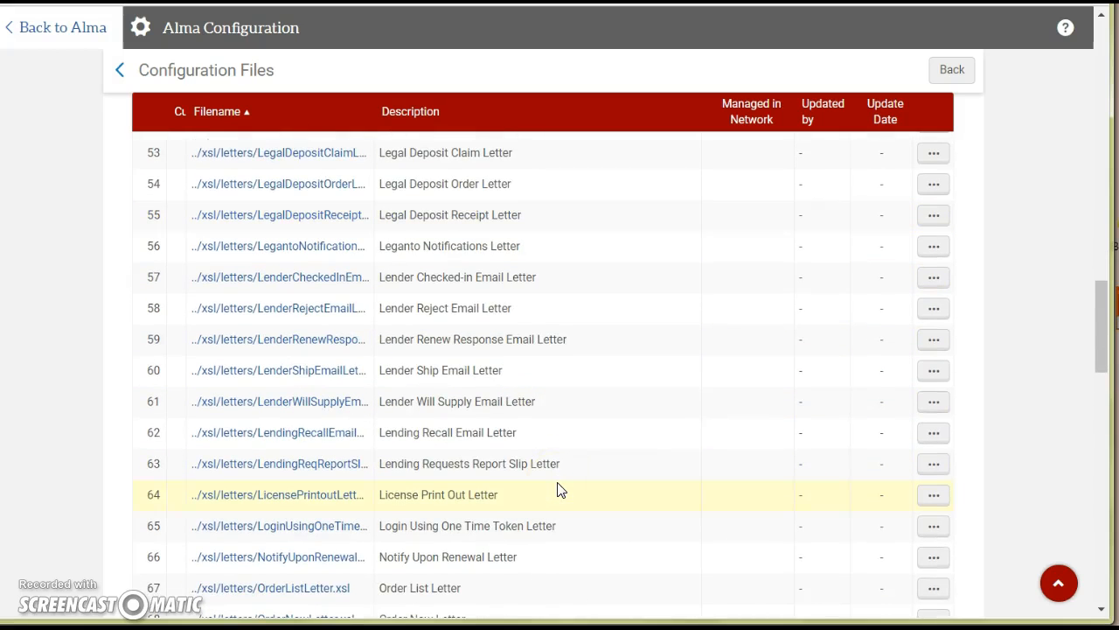
{"action": "scroll", "coordinate": [560, 491], "scroll_direction": "down", "scroll_amount": 2}
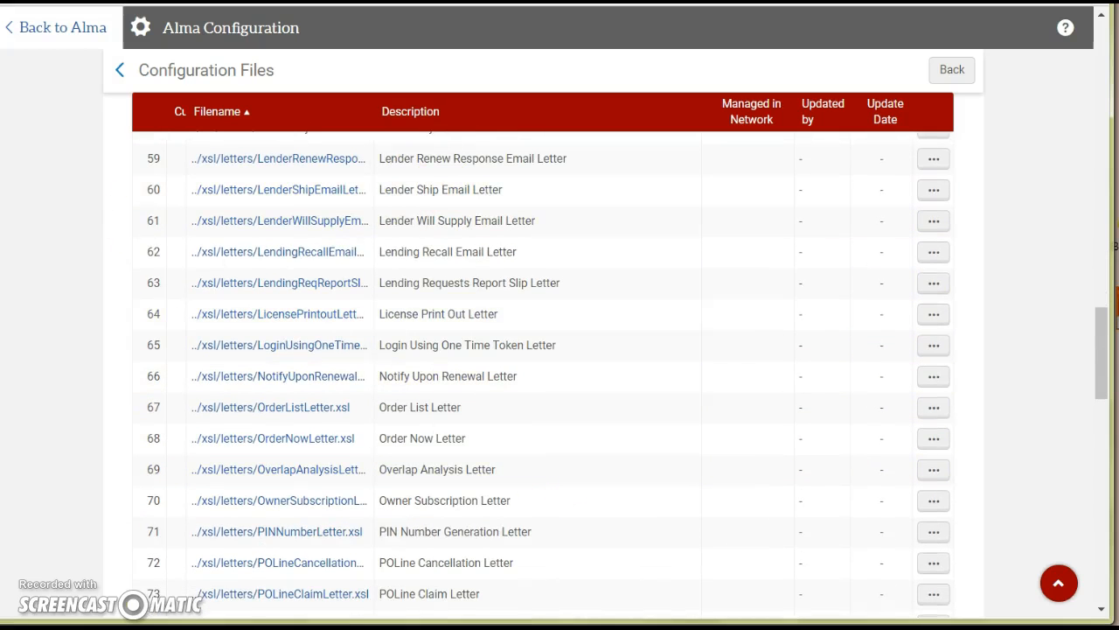
Find "fulplace" on the page and open the Ful Place On Hold Shelf Letter for customization.
{"action": "left_click", "coordinate": [1023, 188]}
{"action": "key", "text": "ctrl+f"}
{"action": "type", "text": "fulp"}
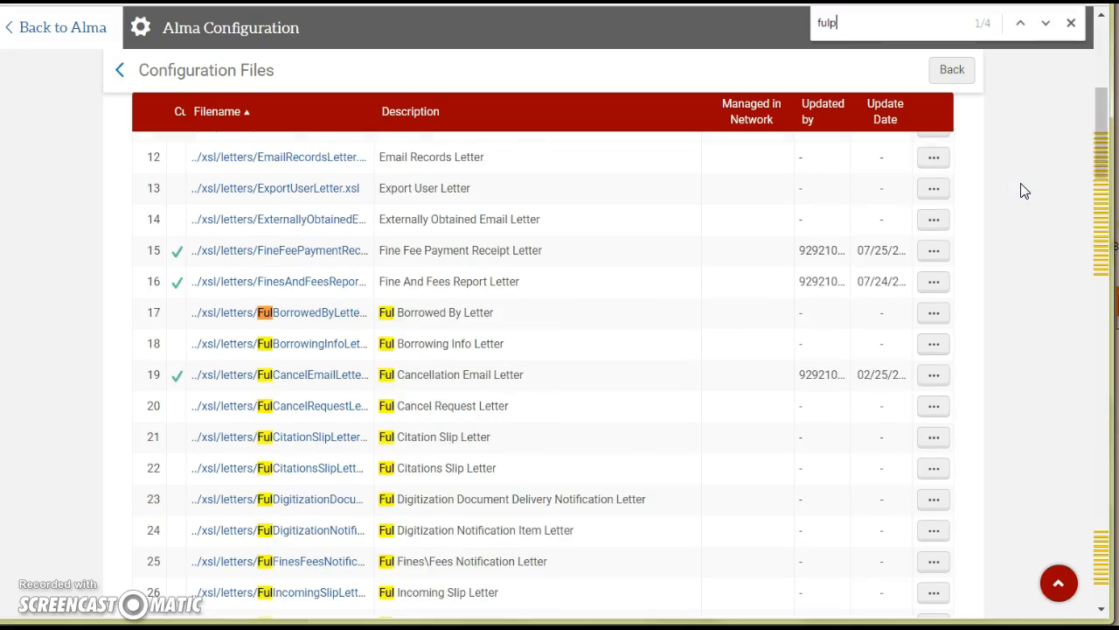
{"action": "type", "text": "lace"}
{"action": "left_click", "coordinate": [812, 39]}
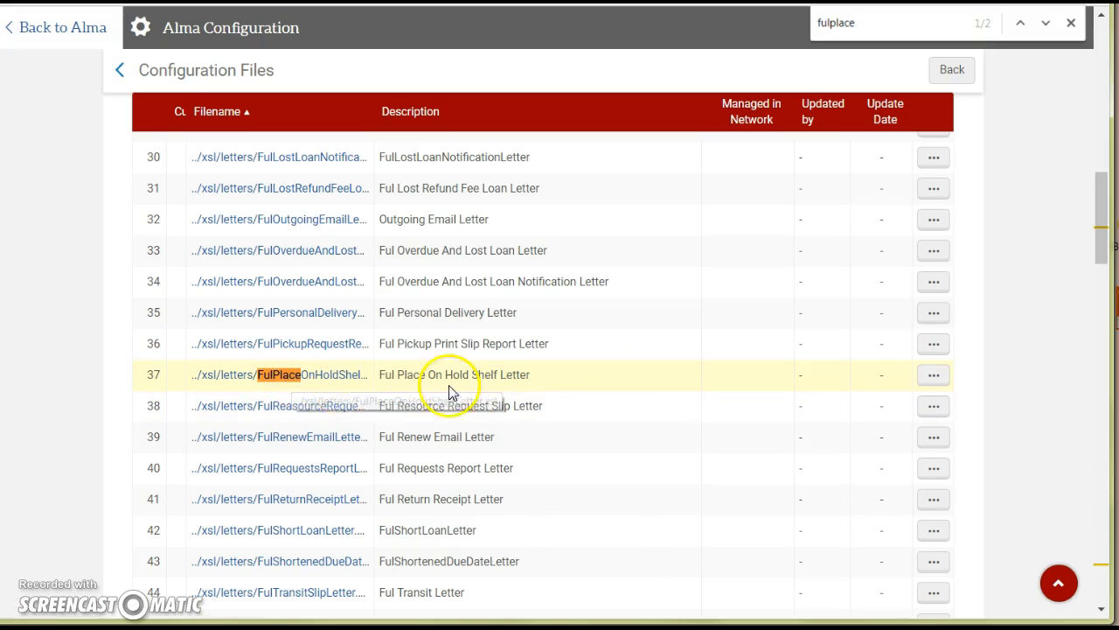
{"action": "left_click", "coordinate": [932, 376]}
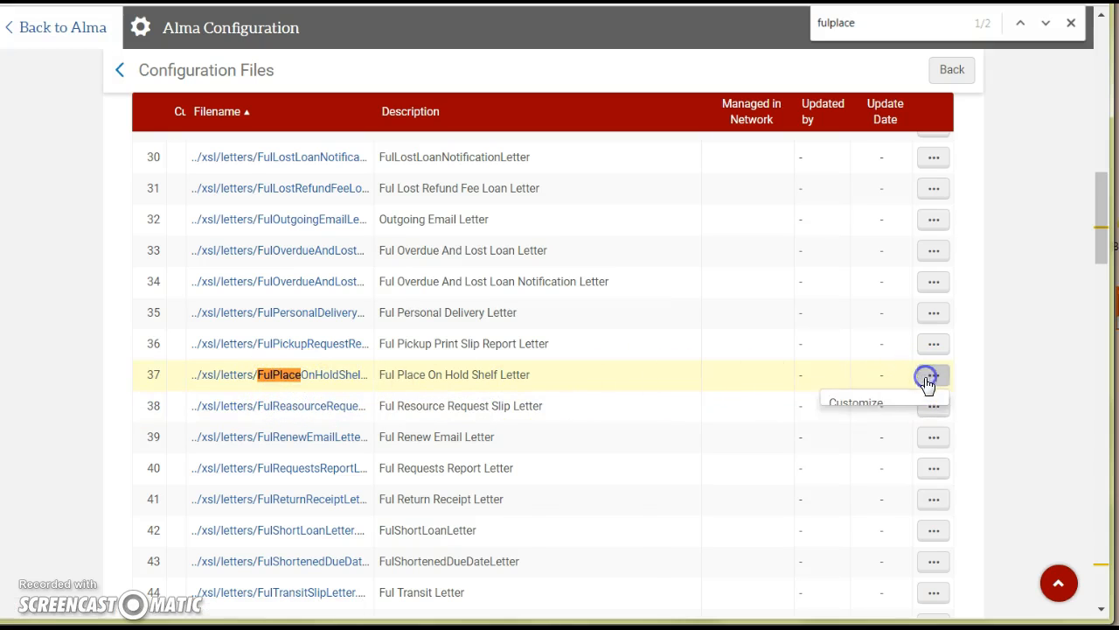
{"action": "left_click", "coordinate": [856, 407]}
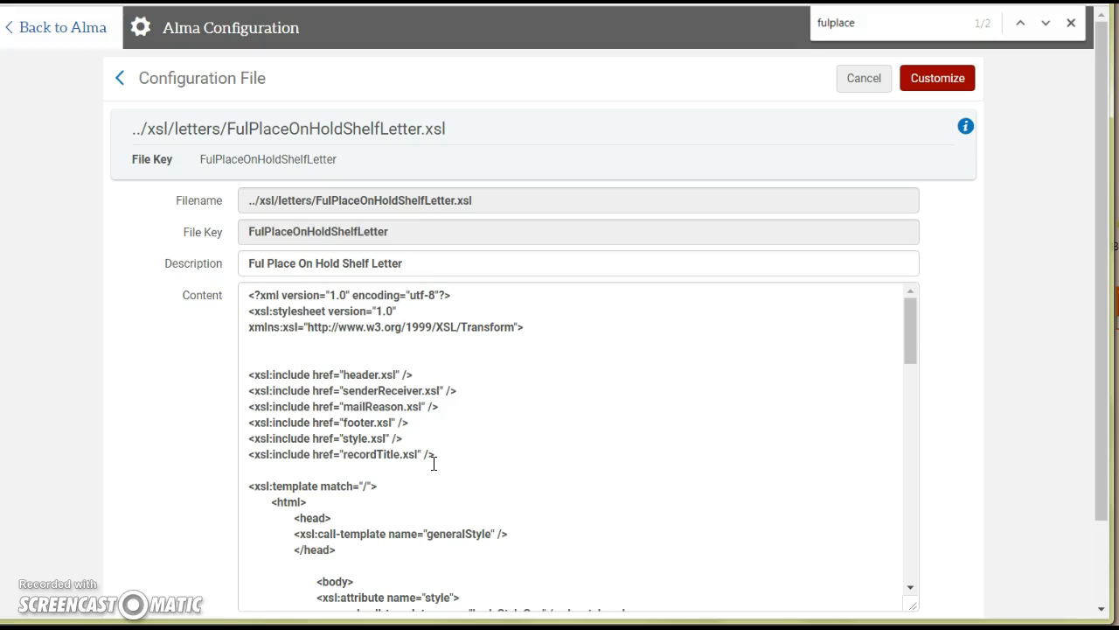
Insert the copied bold "Tell us about your GIL Express experience" survey link cell after the system_notes value row, just before the closing </xsl:if>.
{"action": "left_click", "coordinate": [407, 460]}
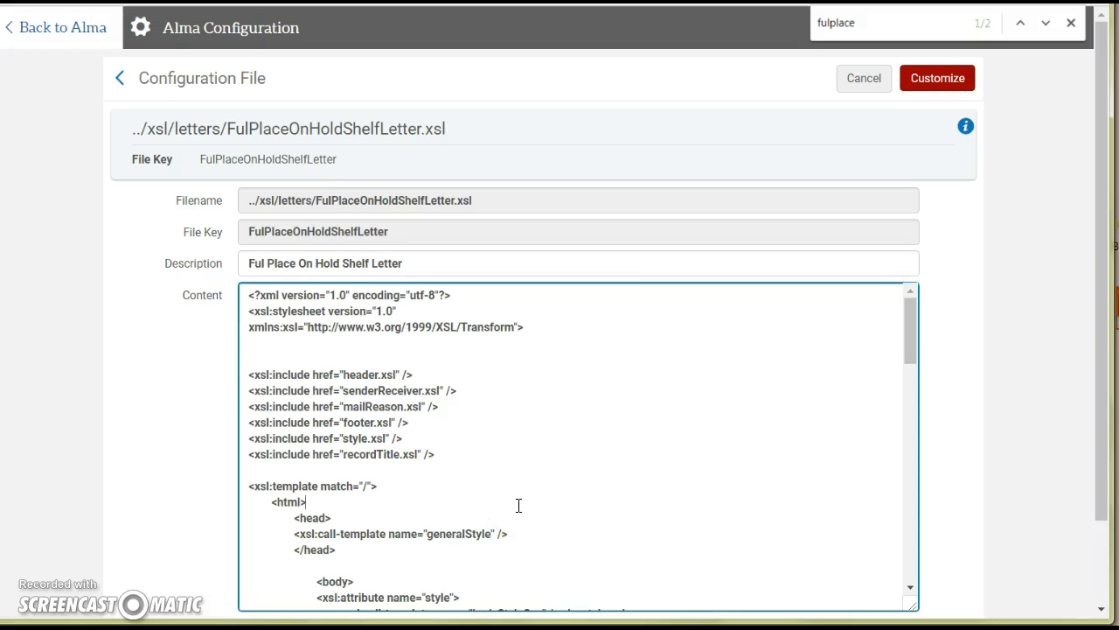
{"action": "key", "text": "Down"}
{"action": "key", "text": "Down"}
{"action": "key", "text": "Down"}
{"action": "key", "text": "Down"}
{"action": "key", "text": "Down"}
{"action": "key", "text": "Down"}
{"action": "key", "text": "Down"}
{"action": "key", "text": "Down"}
{"action": "key", "text": "Down"}
{"action": "key", "text": "Down"}
{"action": "key", "text": "Down"}
{"action": "key", "text": "Down"}
{"action": "key", "text": "Down"}
{"action": "key", "text": "Down"}
{"action": "key", "text": "Down"}
{"action": "key", "text": "Down"}
{"action": "key", "text": "Down"}
{"action": "key", "text": "Down"}
{"action": "key", "text": "Down"}
{"action": "key", "text": "Down"}
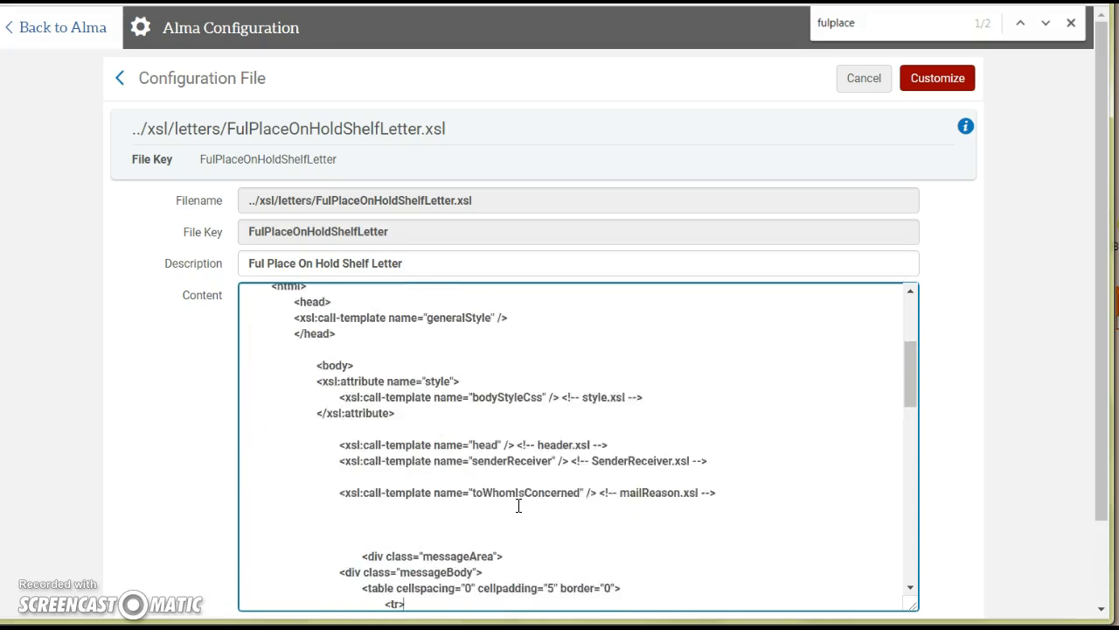
{"action": "key", "text": "Down"}
{"action": "key", "text": "Down"}
{"action": "key", "text": "Down"}
{"action": "key", "text": "Down"}
{"action": "key", "text": "Down"}
{"action": "key", "text": "Down"}
{"action": "key", "text": "Down"}
{"action": "key", "text": "Down"}
{"action": "key", "text": "Down"}
{"action": "key", "text": "Down"}
{"action": "key", "text": "Down"}
{"action": "key", "text": "Down"}
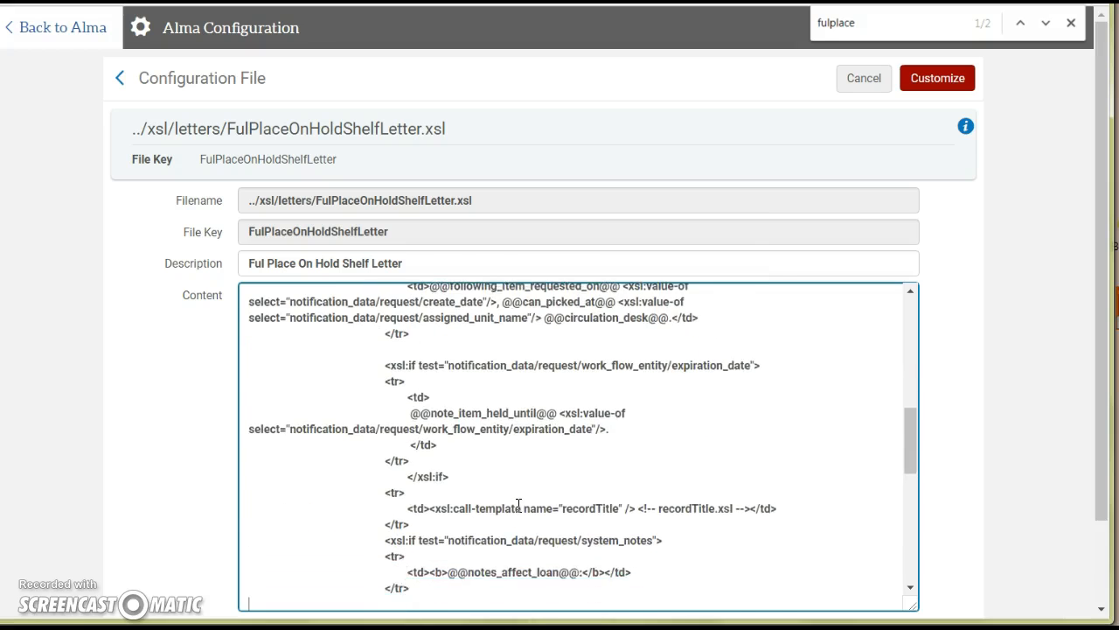
{"action": "key", "text": "Down"}
{"action": "key", "text": "Down"}
{"action": "key", "text": "Down"}
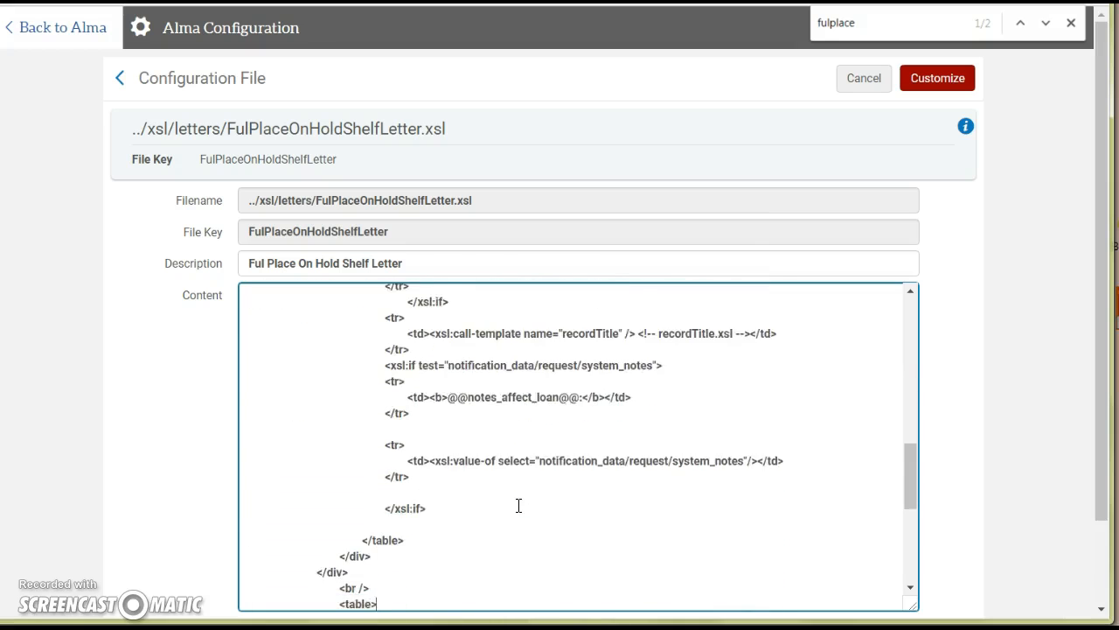
{"action": "left_click", "coordinate": [411, 472]}
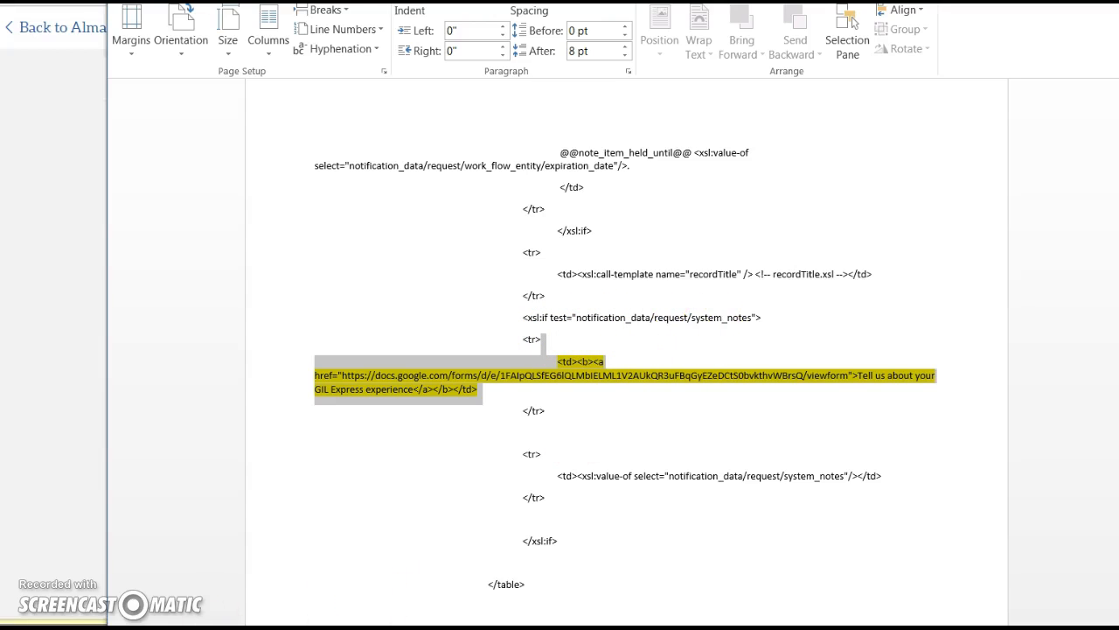
{"action": "key", "text": "alt+Tab"}
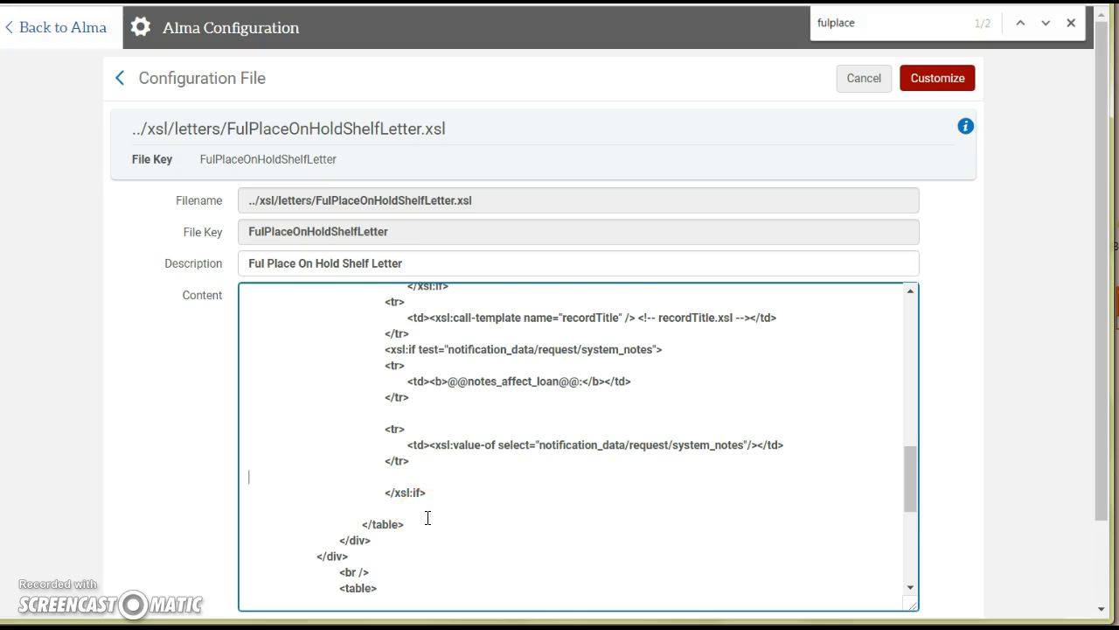
{"action": "type", "text": "<td><b><a href=\"https://docs.google.com/forms/d/e/1FAIpQLSfEG6IQLMbIELML1V2AUkQR3uFBqGyEZeDCtS0bvkthvWBrsQ/viewform\">Tell us about your GIL Express experience</a></b></td>"}
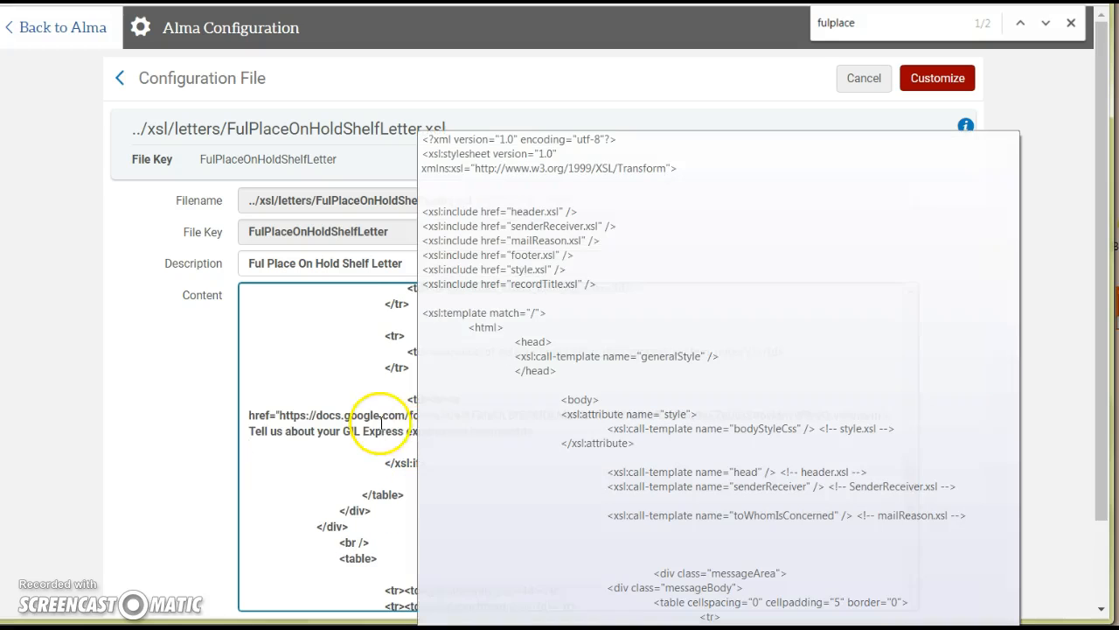
Replace the following_item_requested_on cell with the prepared Word version that omits the assigned_unit_name value, and save the customized letter.
{"action": "scroll", "coordinate": [346, 482], "scroll_direction": "up", "scroll_amount": 2}
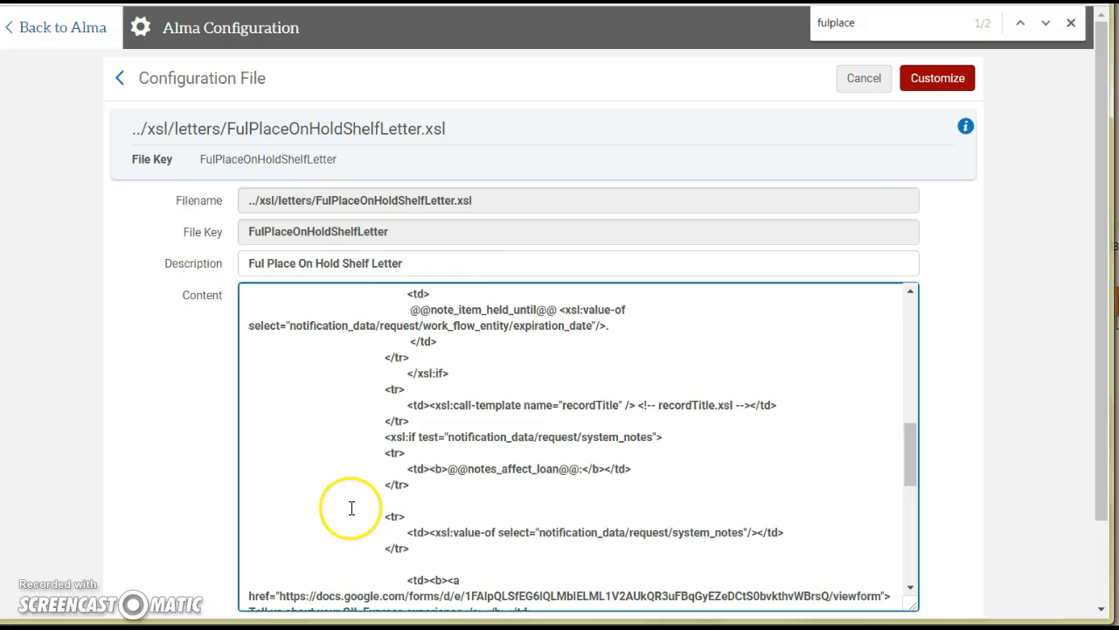
{"action": "scroll", "coordinate": [350, 507], "scroll_direction": "up", "scroll_amount": 1}
{"action": "key", "text": "alt+Tab"}
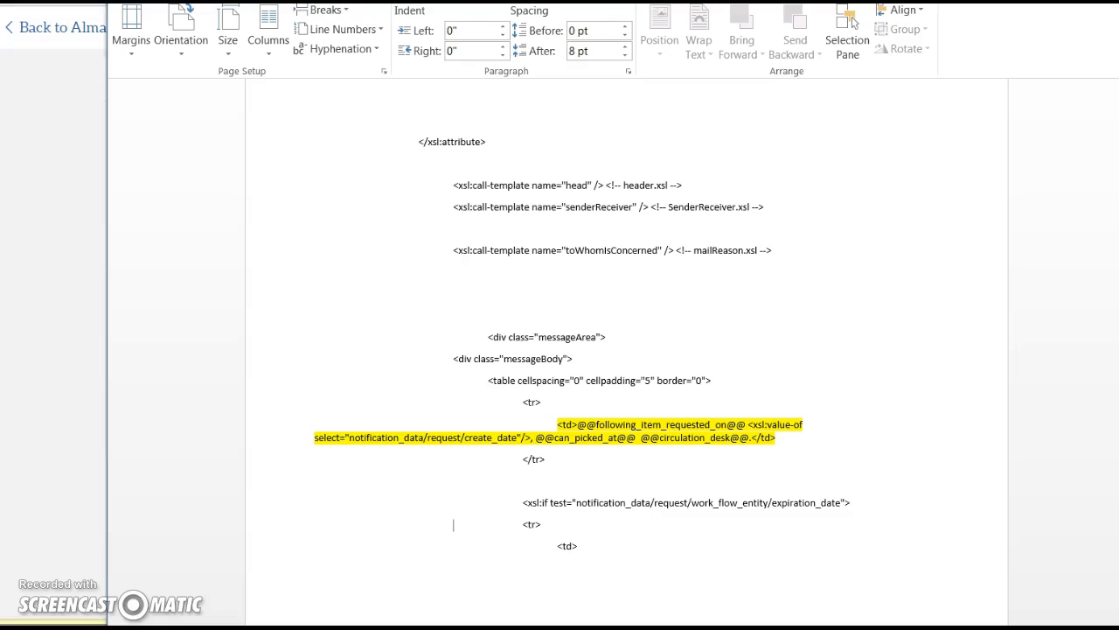
{"action": "key", "text": "alt+Tab"}
{"action": "left_click", "coordinate": [400, 361]}
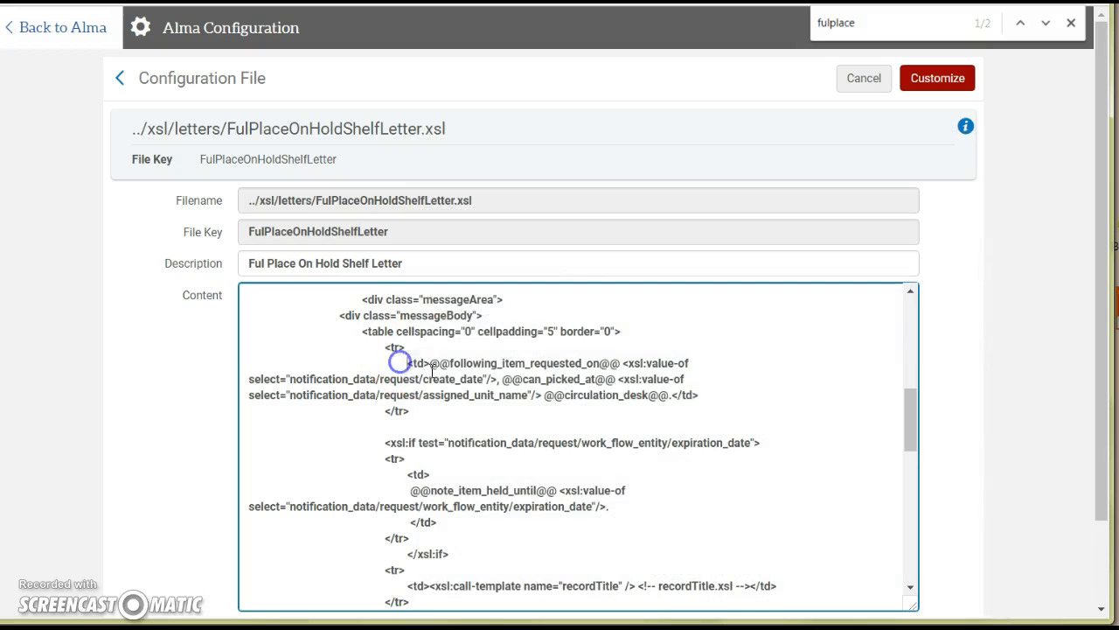
{"action": "key", "text": "shift+Down"}
{"action": "key", "text": "shift+Down"}
{"action": "key", "text": "shift+Down"}
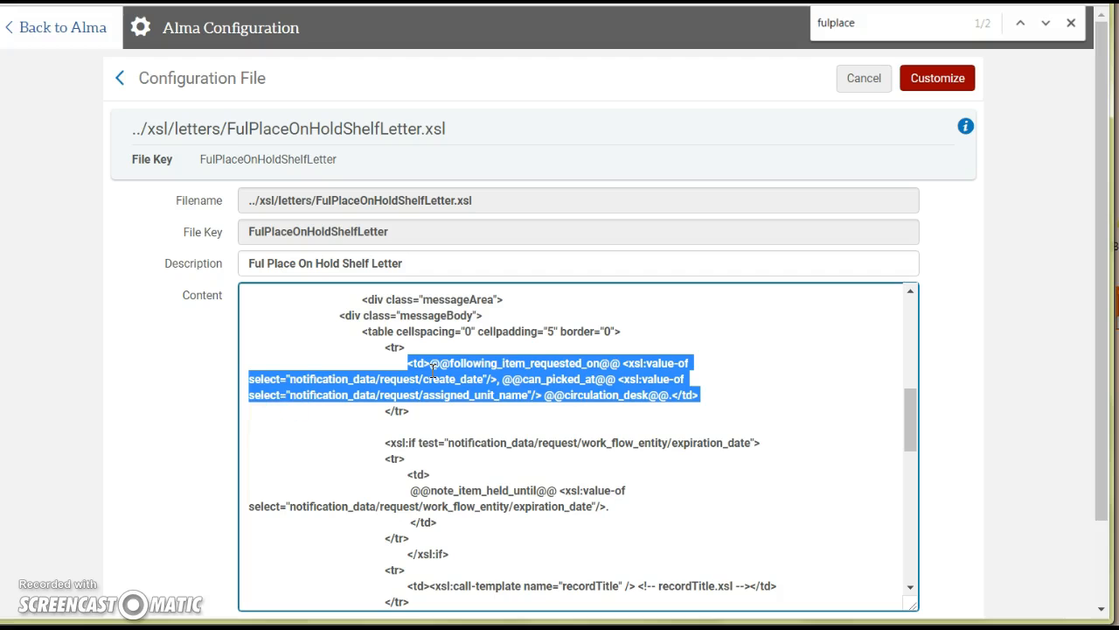
{"action": "key", "text": "Delete"}
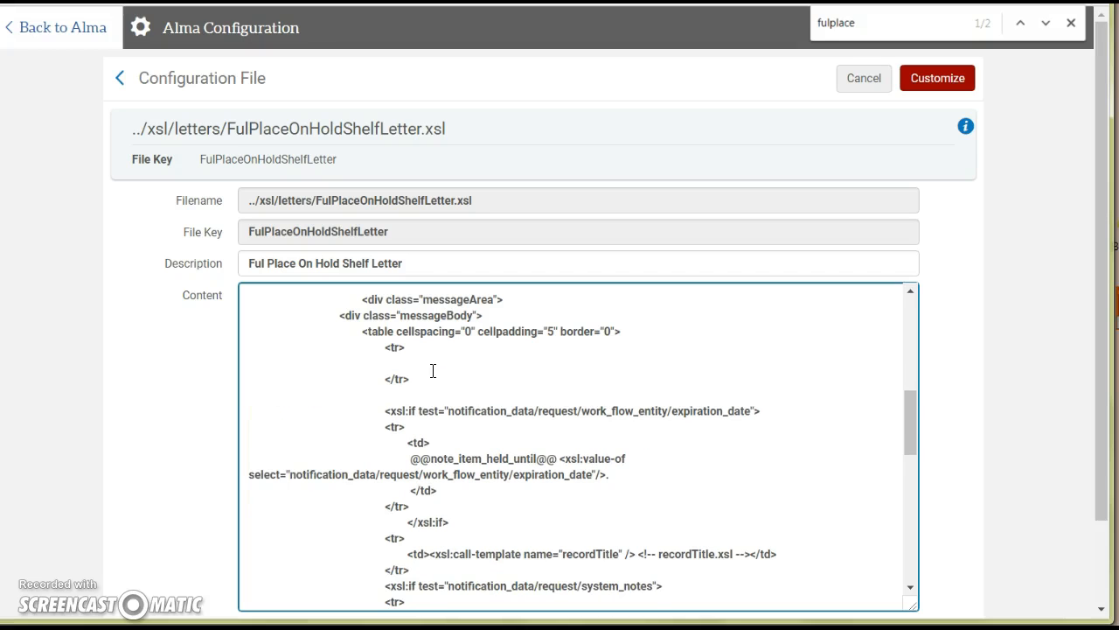
{"action": "type", "text": "<td>@@following_item_requested_on@@ <xsl:value-of select=\"notification_data/request/create_date\"/>, @@can_picked_at@@  @@circulation_desk@@.</td>"}
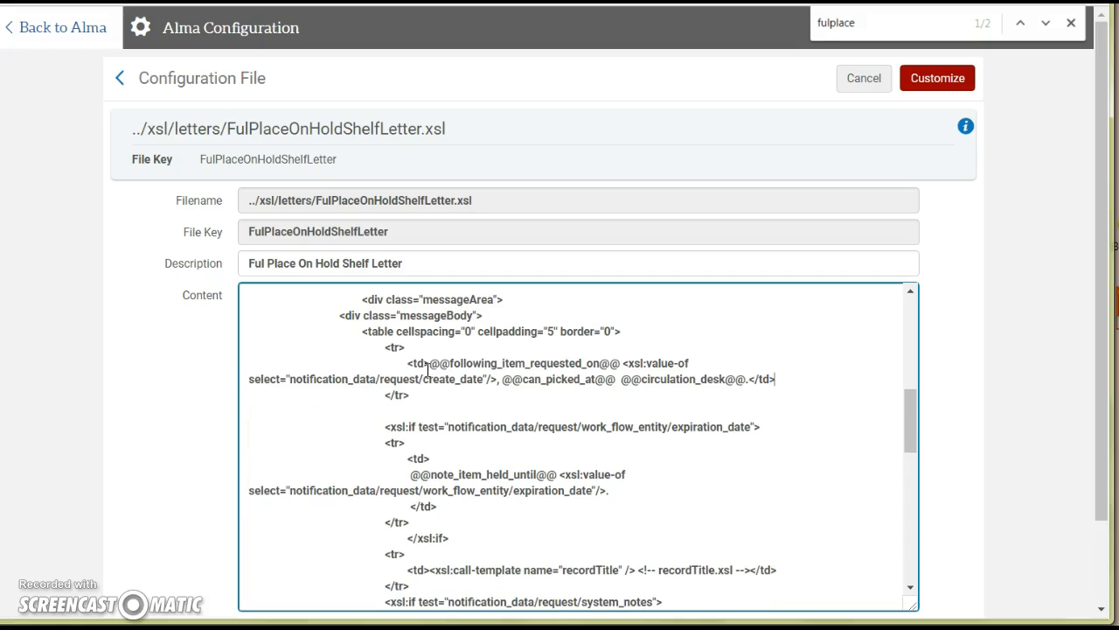
{"action": "left_click", "coordinate": [937, 78]}
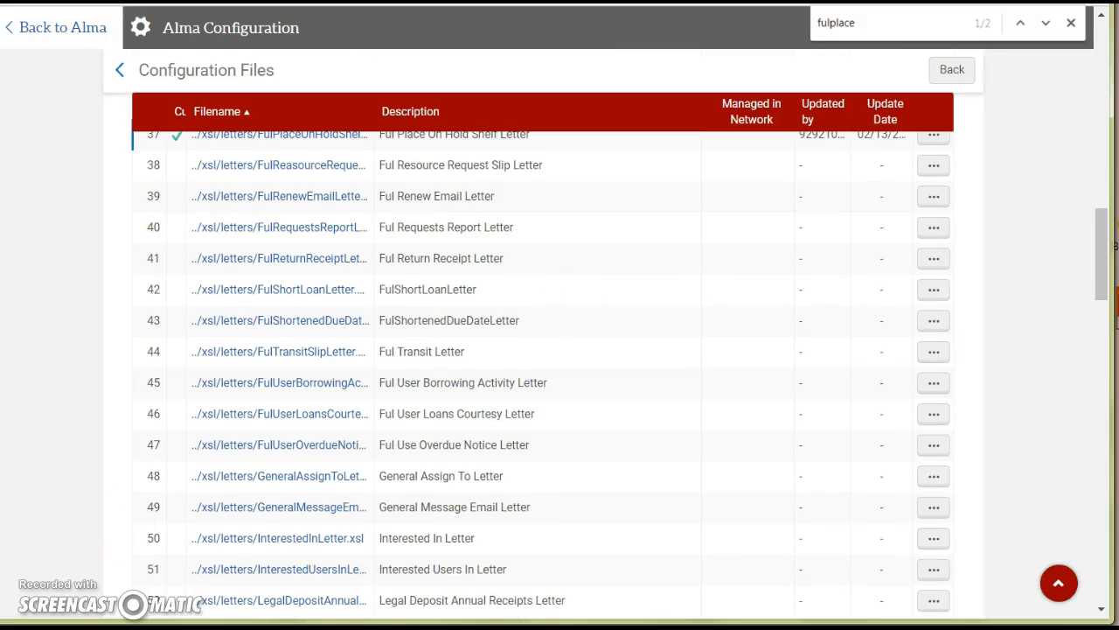
Open Notification Template from the General configuration, then upload and save the "Ful Place On Hold Shelf Letter" XML file.
{"action": "left_click", "coordinate": [39, 27]}
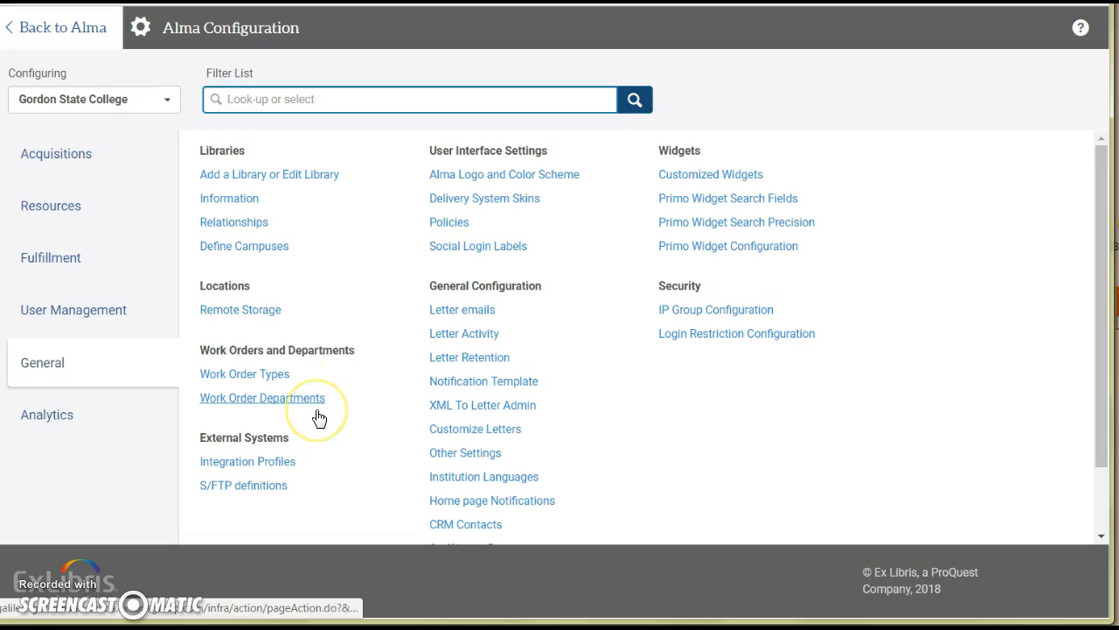
{"action": "left_click", "coordinate": [490, 382]}
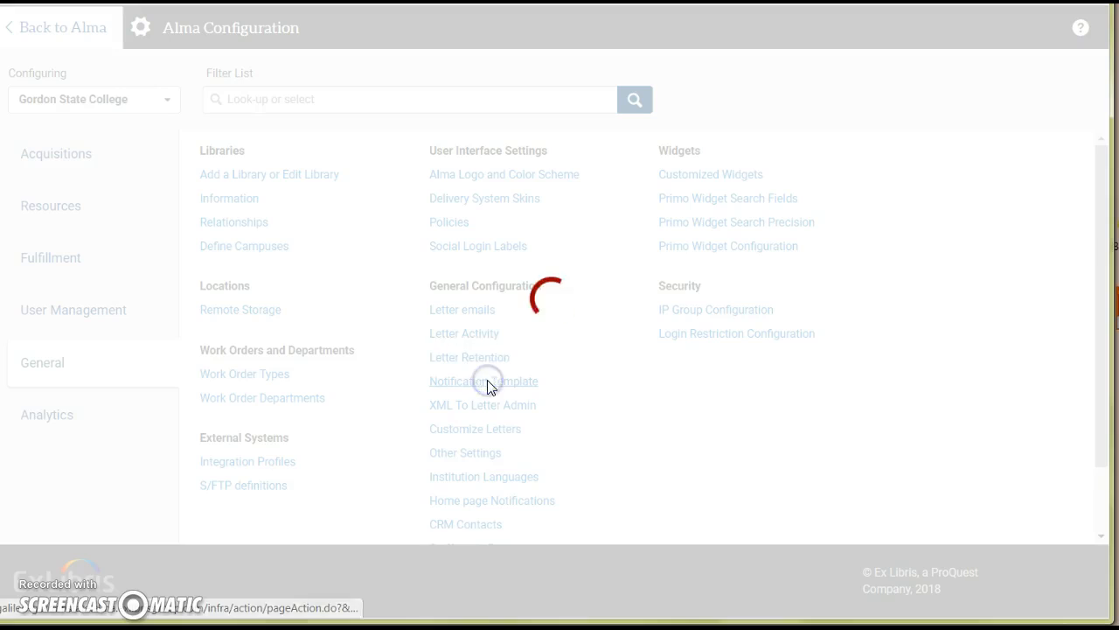
{"action": "left_click", "coordinate": [489, 170]}
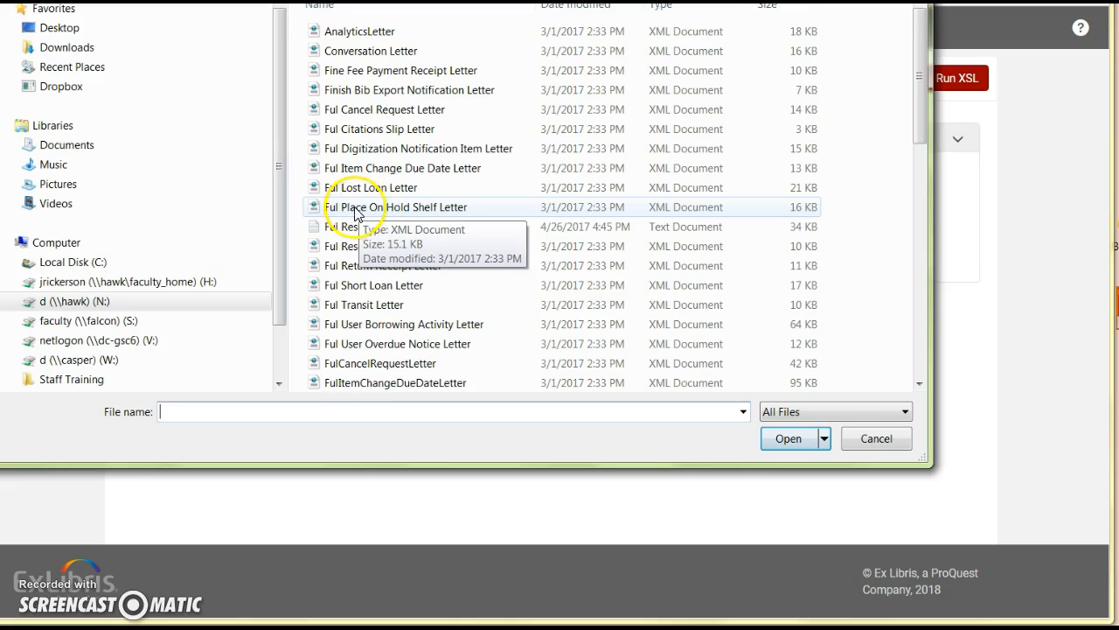
{"action": "left_click", "coordinate": [374, 210]}
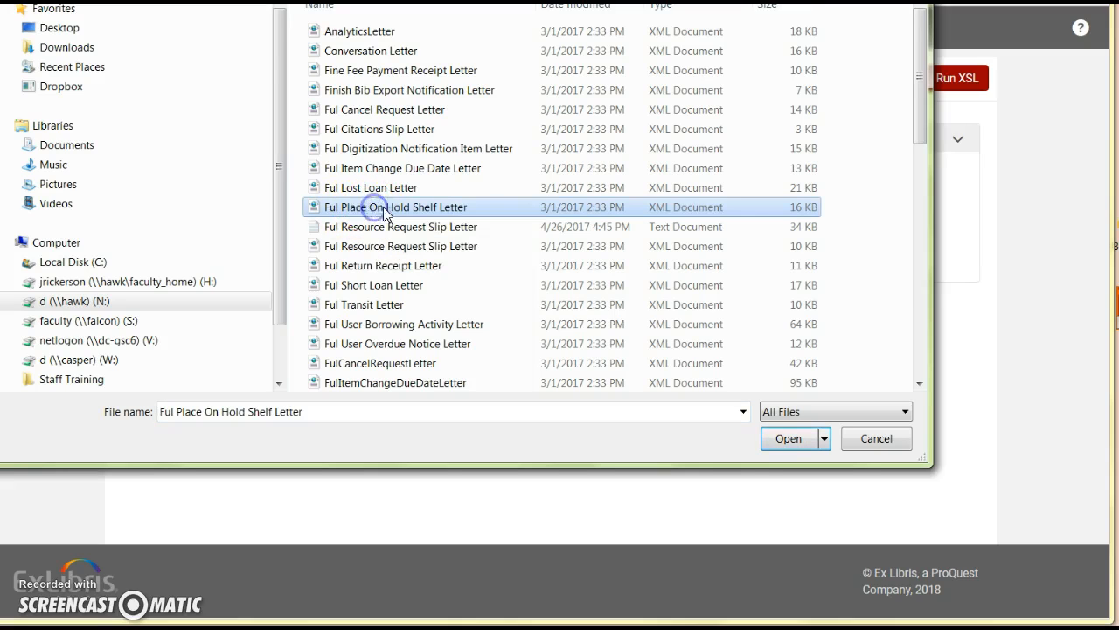
{"action": "left_click", "coordinate": [788, 436]}
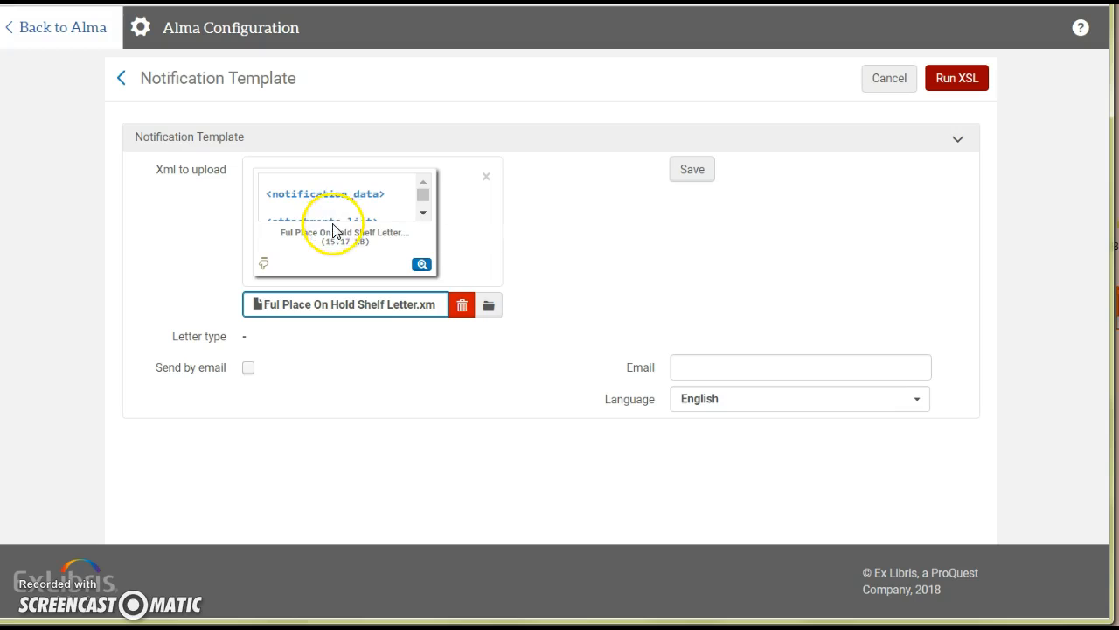
{"action": "left_click", "coordinate": [687, 174]}
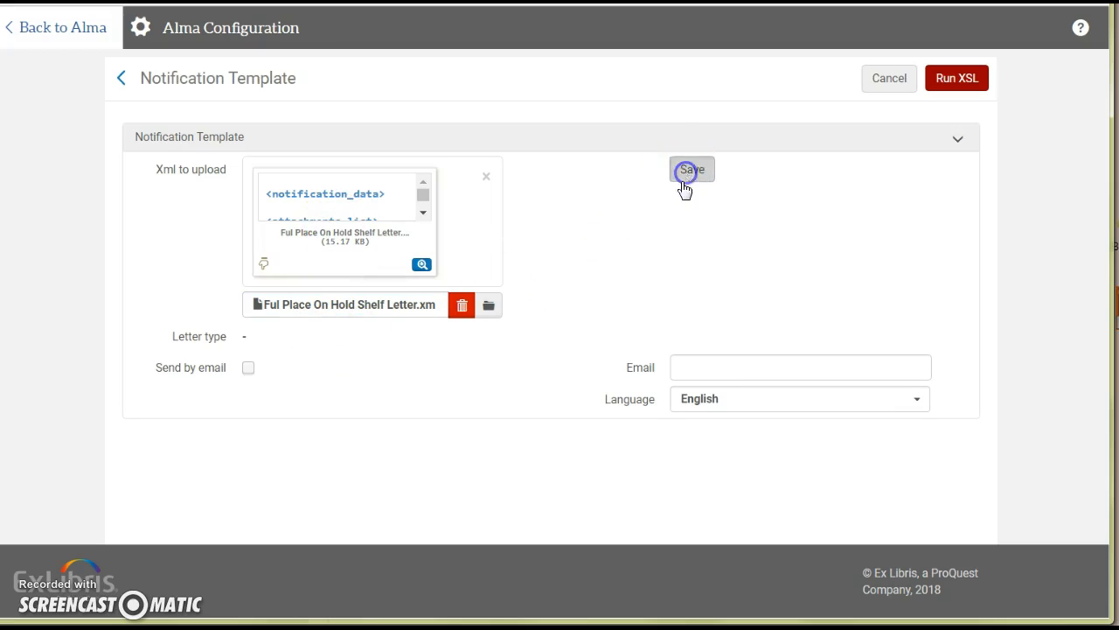
Run the XSL for the hold shelf letter and bring the preview window fully into view.
{"action": "left_click", "coordinate": [953, 79]}
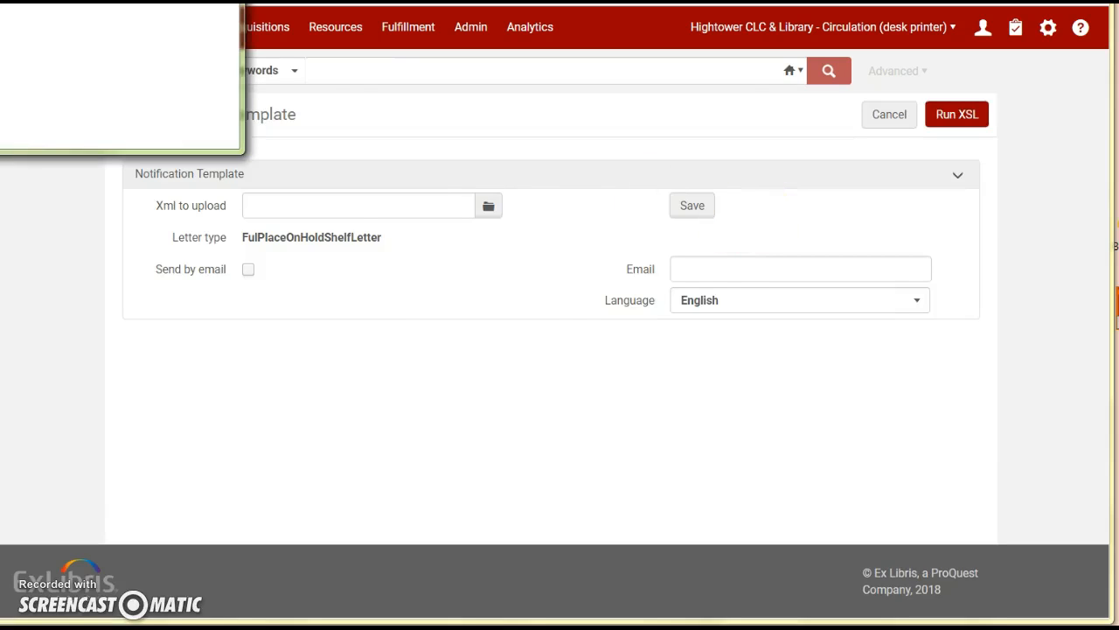
{"action": "left_click_drag", "start_coordinate": [88, 0], "coordinate": [302, 46]}
{"action": "left_click", "coordinate": [432, 41]}
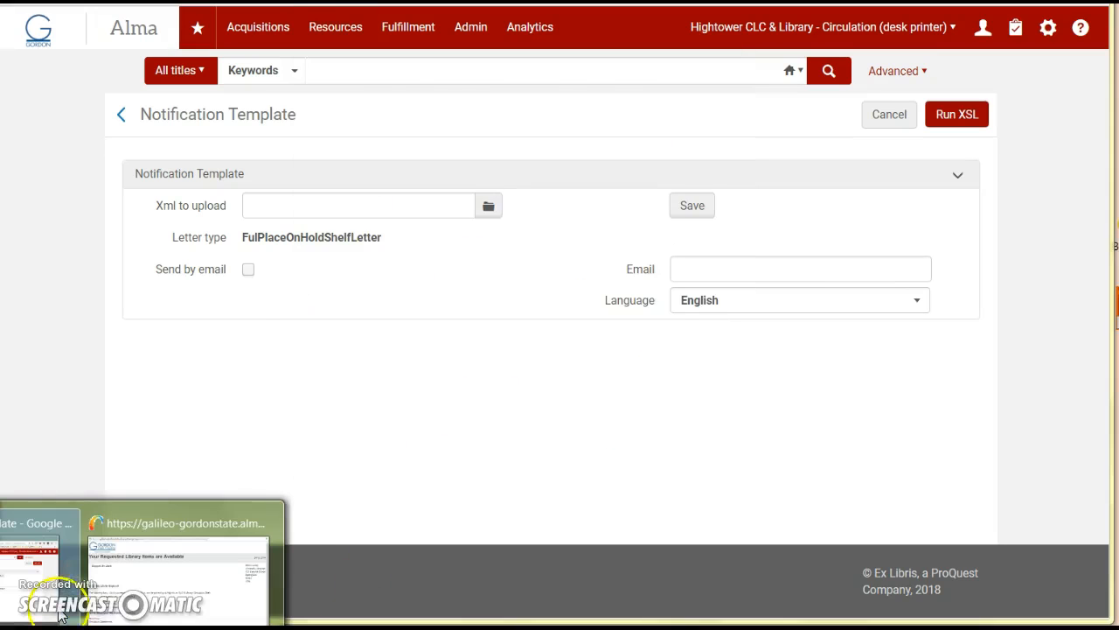
{"action": "left_click", "coordinate": [137, 591]}
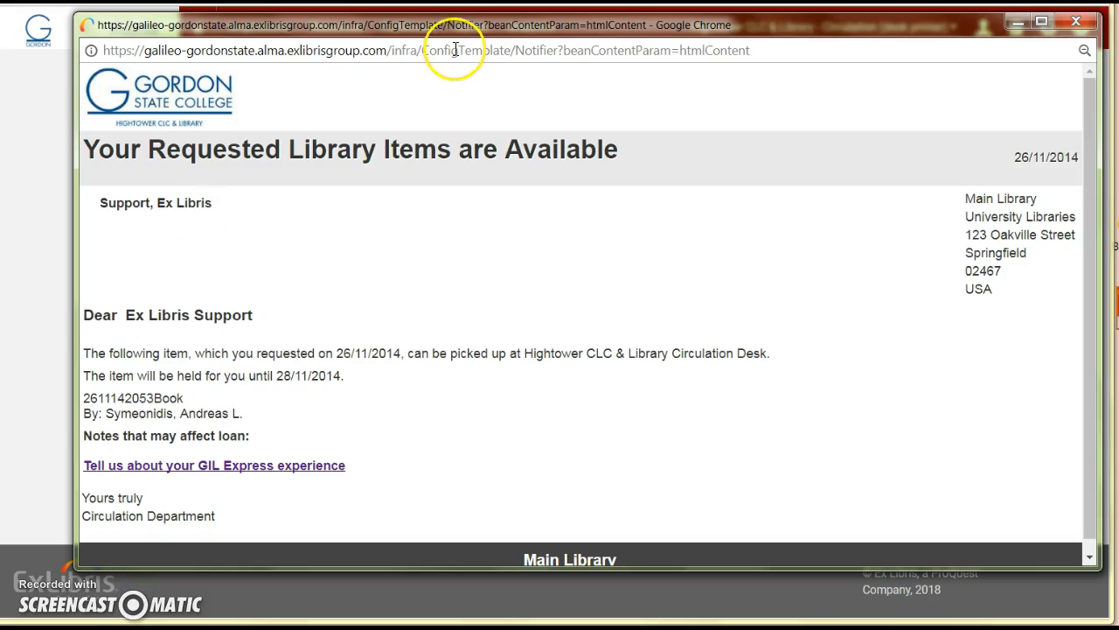
{"action": "left_click_drag", "start_coordinate": [456, 25], "coordinate": [413, 17]}
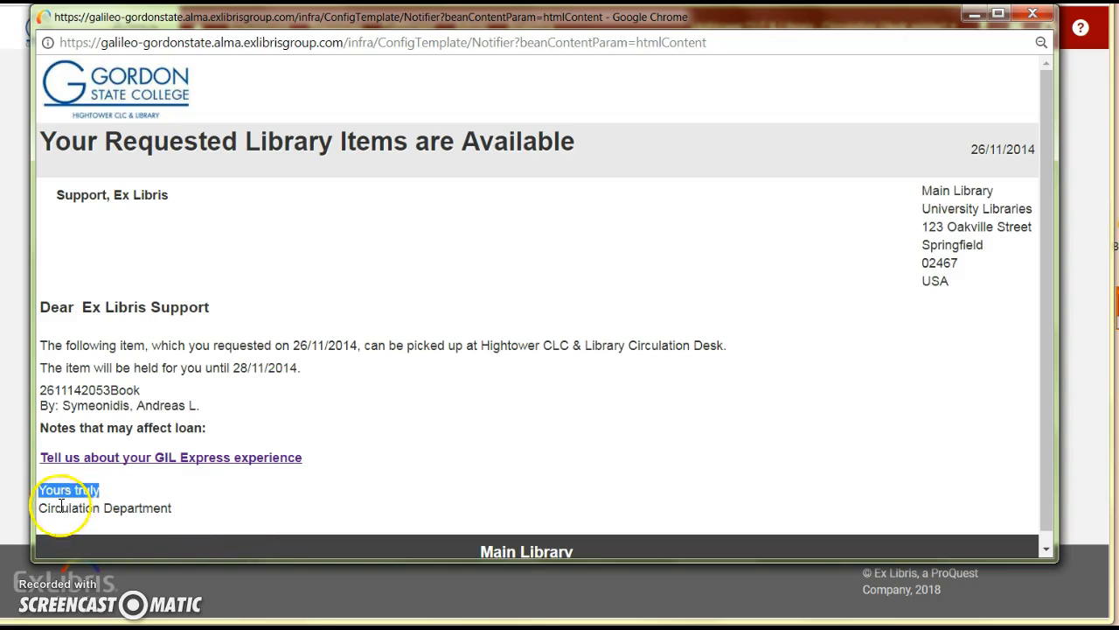
Examine the sign-off and survey link in the letter preview, and highlight the pickup wording naming the Hightower CLC & Library Circulation Desk.
{"action": "left_click", "coordinate": [119, 498]}
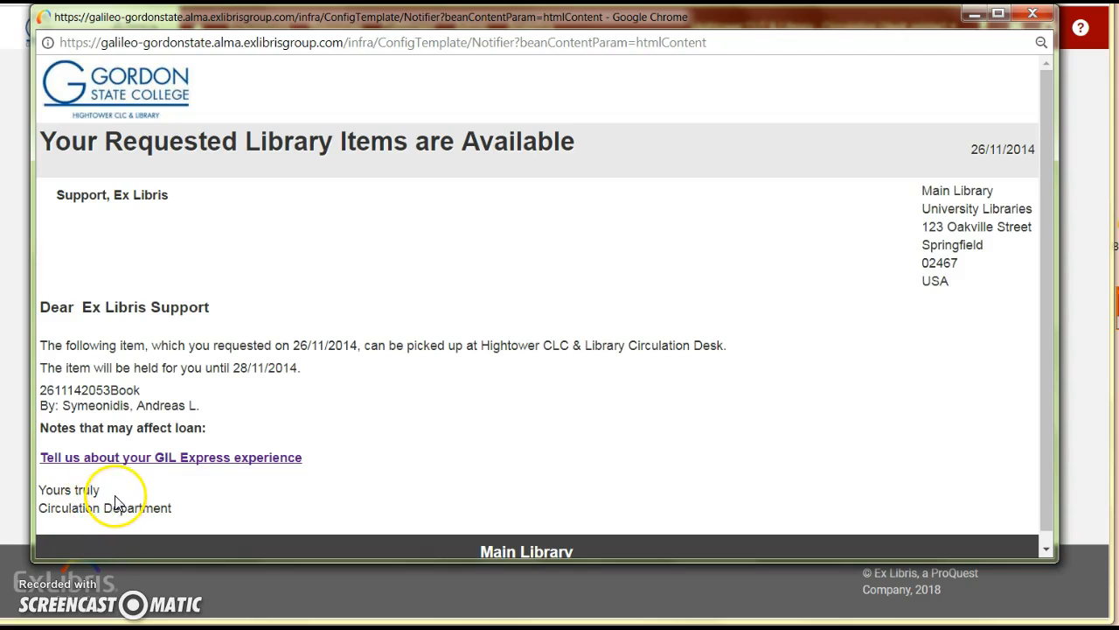
{"action": "left_click_drag", "start_coordinate": [68, 508], "coordinate": [107, 510]}
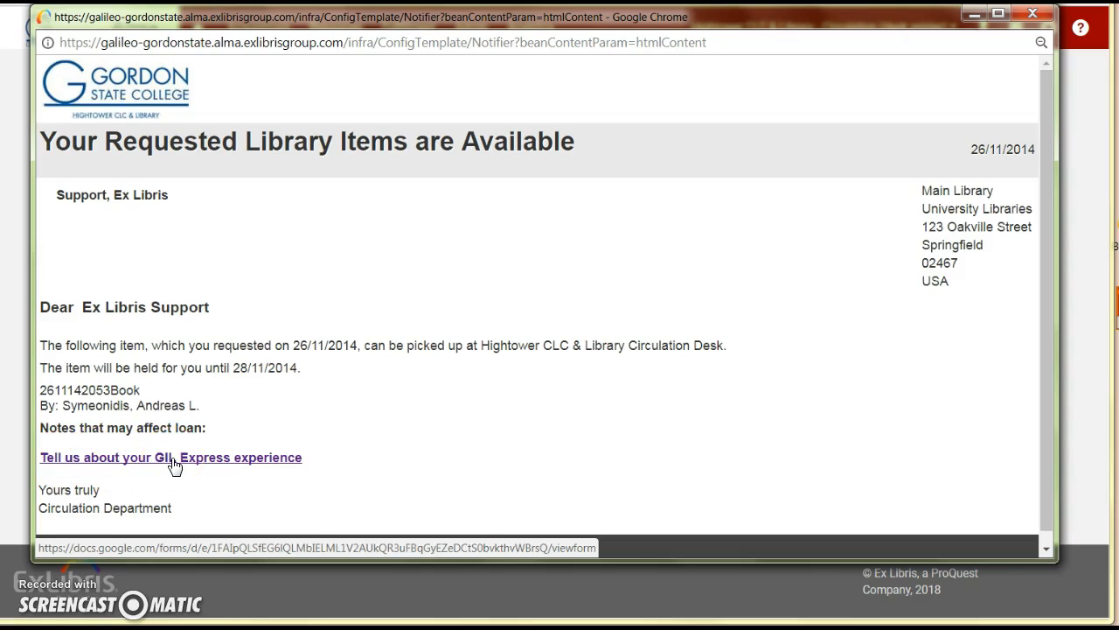
{"action": "left_click_drag", "start_coordinate": [366, 345], "coordinate": [703, 348]}
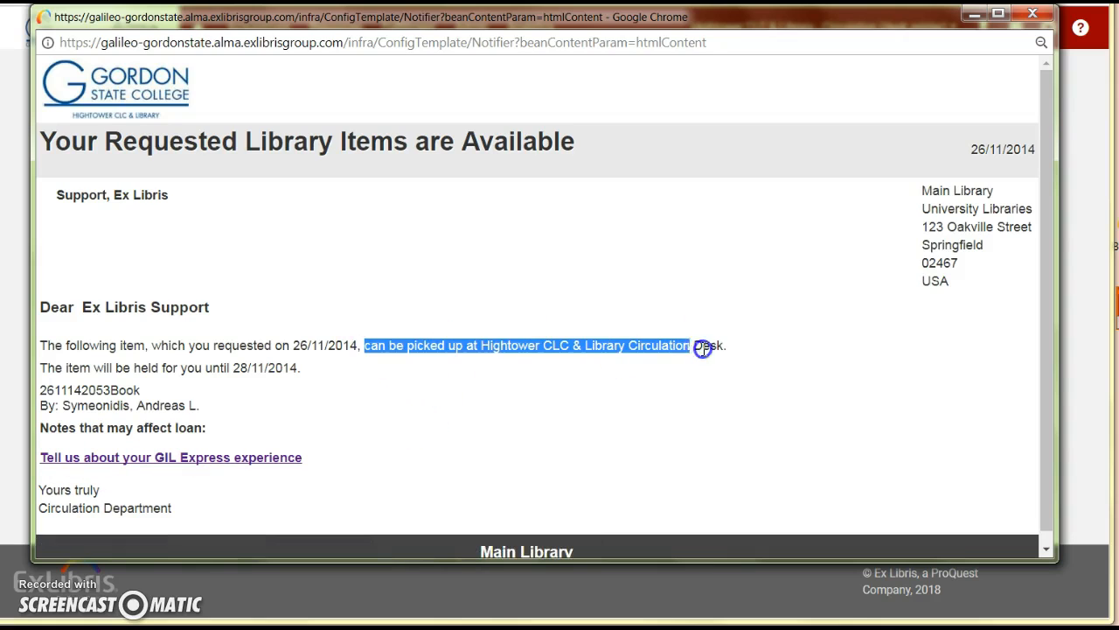
{"action": "left_click", "coordinate": [677, 442]}
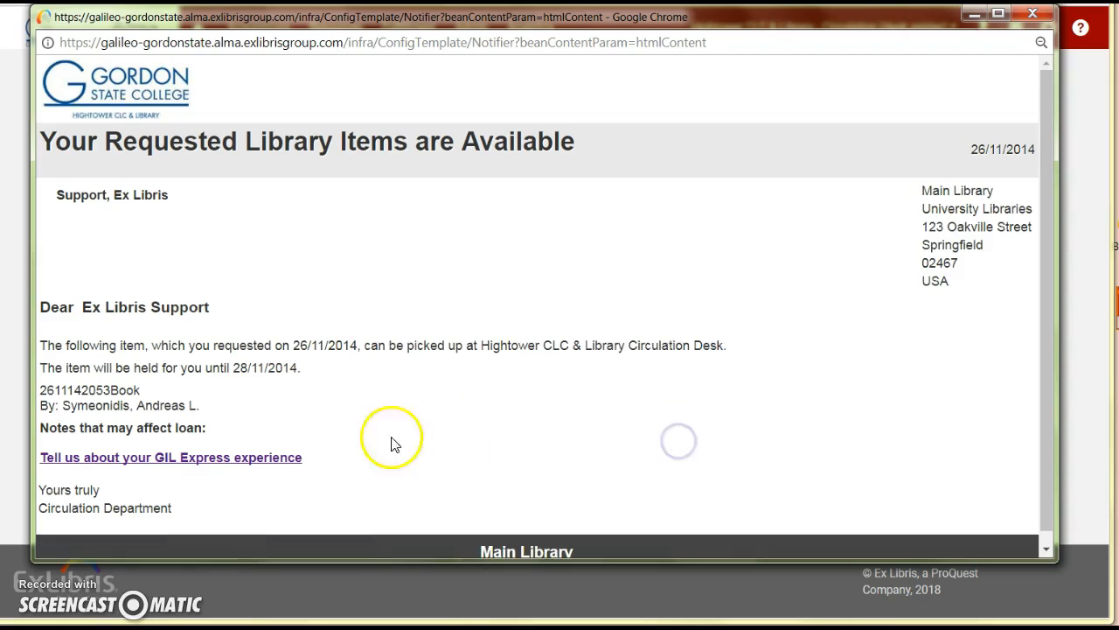